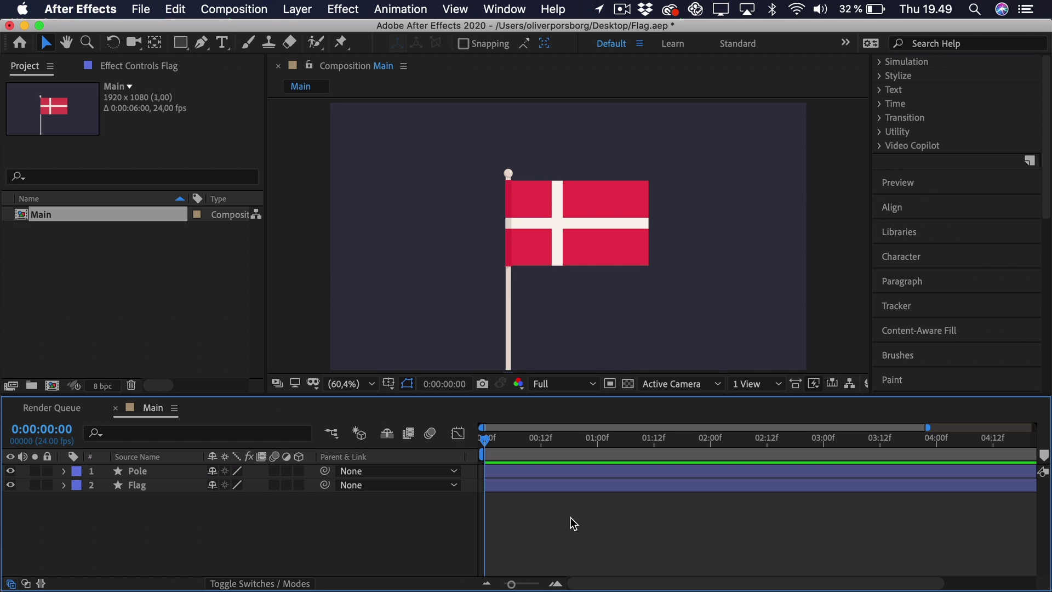
- Slide the flag left in the viewer so it sits past the pole
click(145, 474)
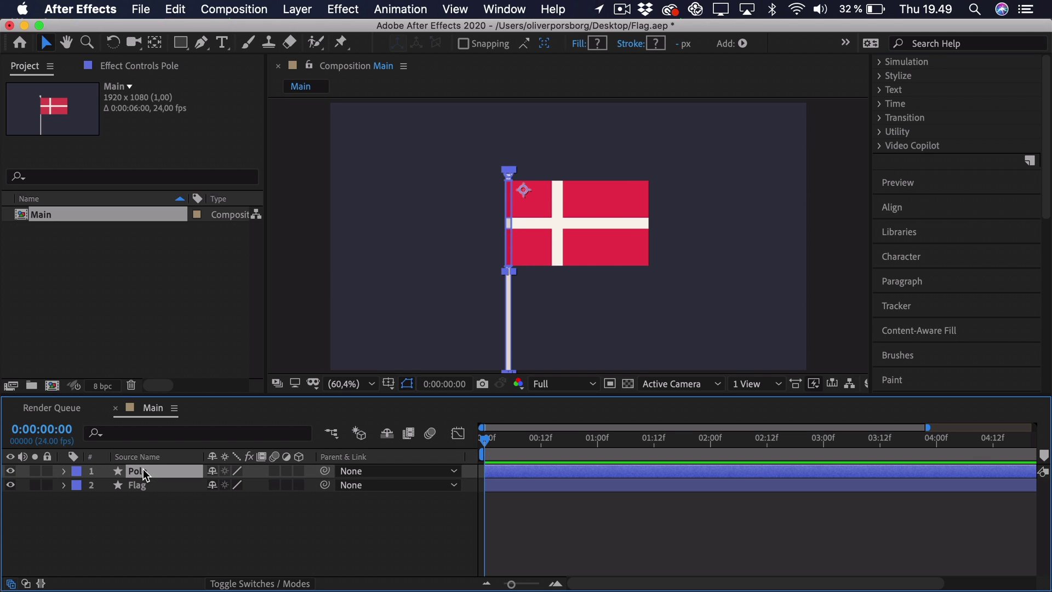
click(141, 486)
click(151, 526)
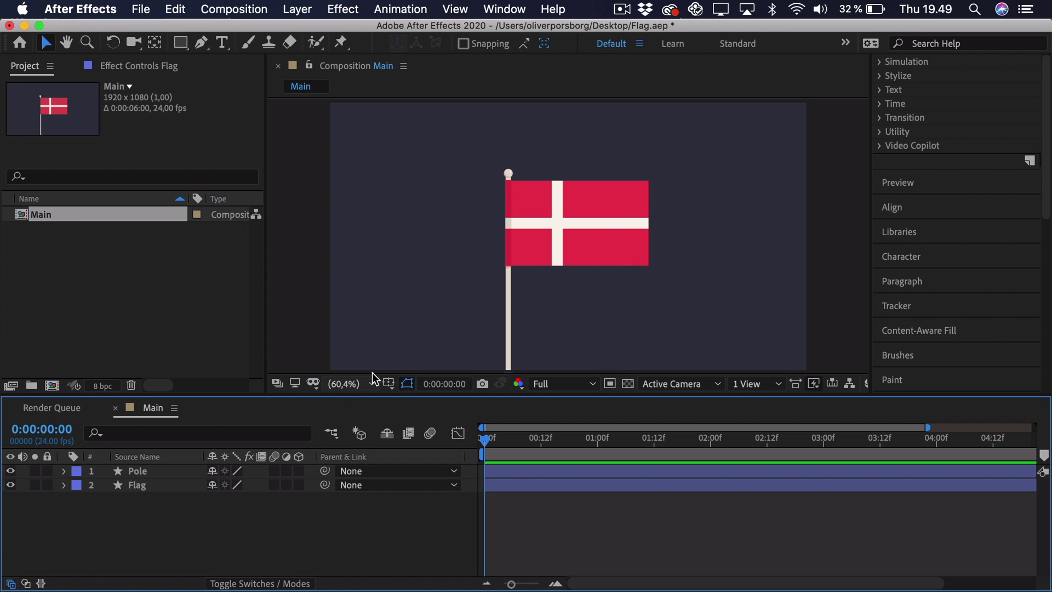
click(628, 200)
drag(617, 214, 438, 209)
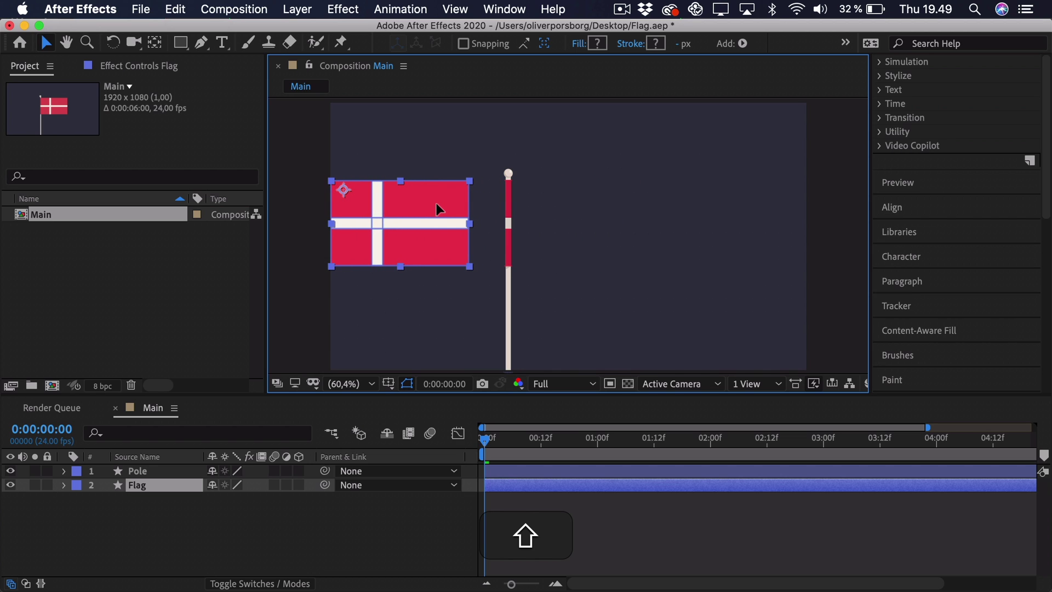
- Pre-compose the Flag layer into a new composition named 'Flag'
click(159, 486)
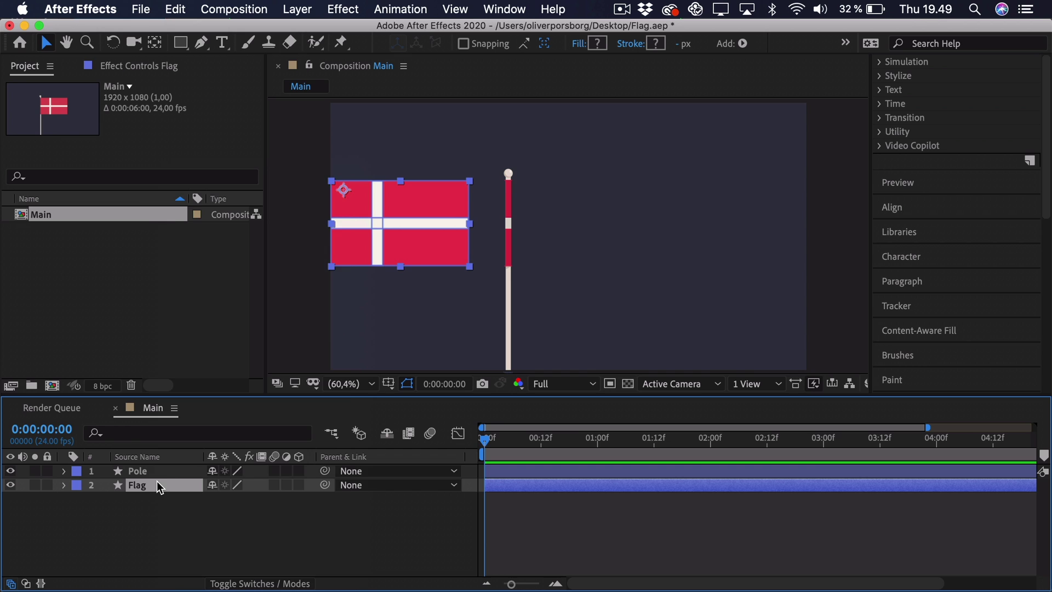
right_click(156, 482)
click(193, 517)
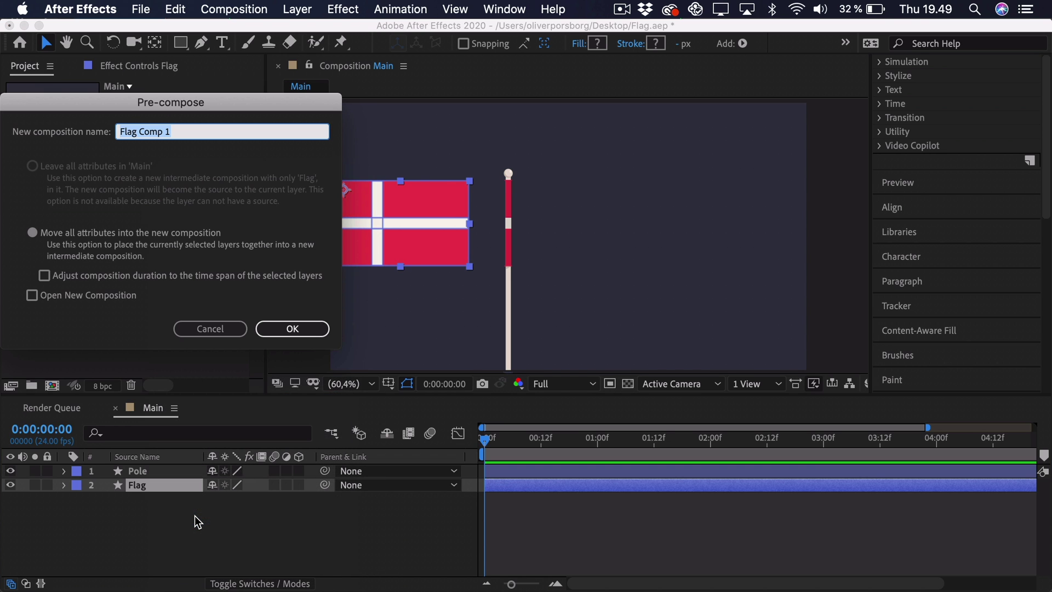
text(Flag)
key(Return)
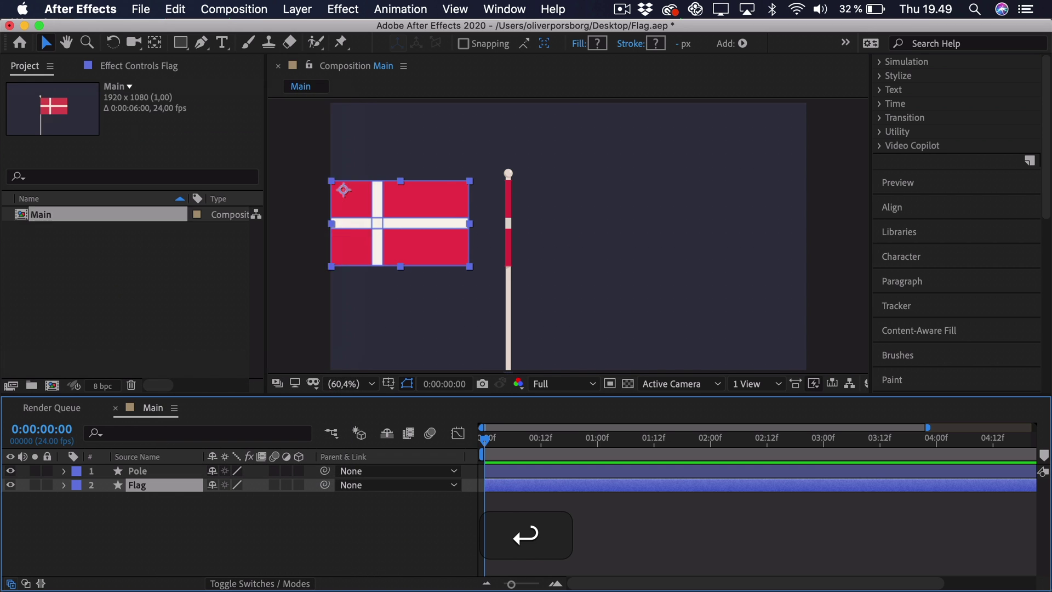
- Open the Flag composition and adjust the view zoom around the flag, ending at 100%
double_click(143, 487)
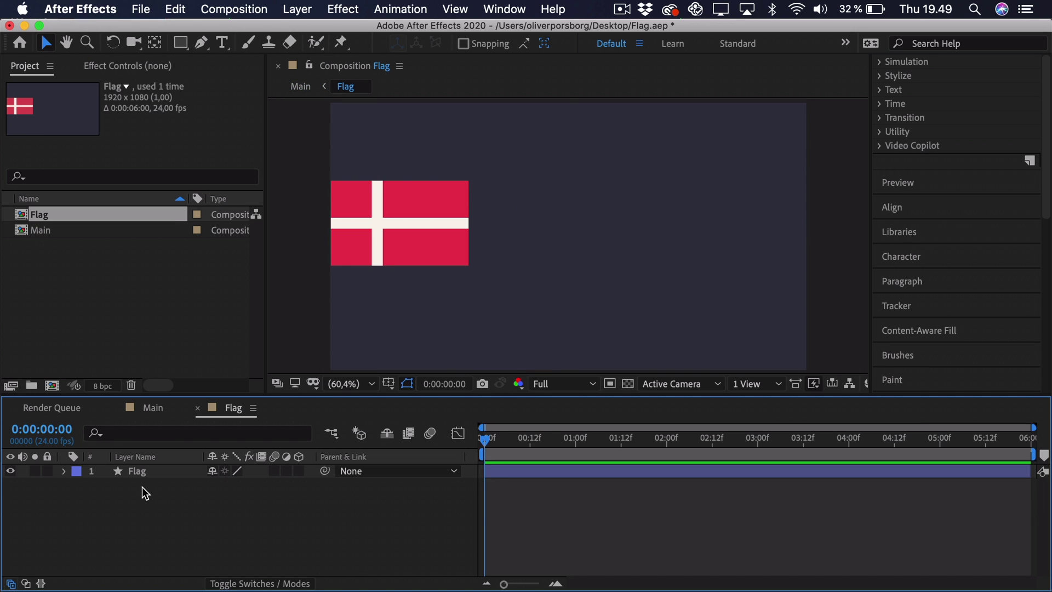
key(z)
drag(316, 296, 518, 171)
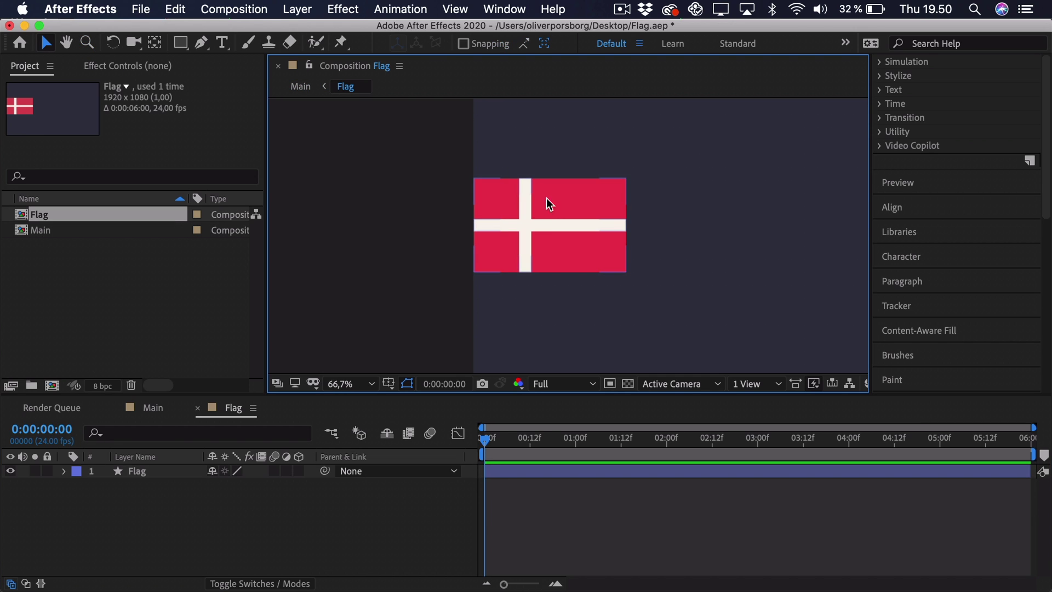
key(z)
drag(437, 301, 647, 149)
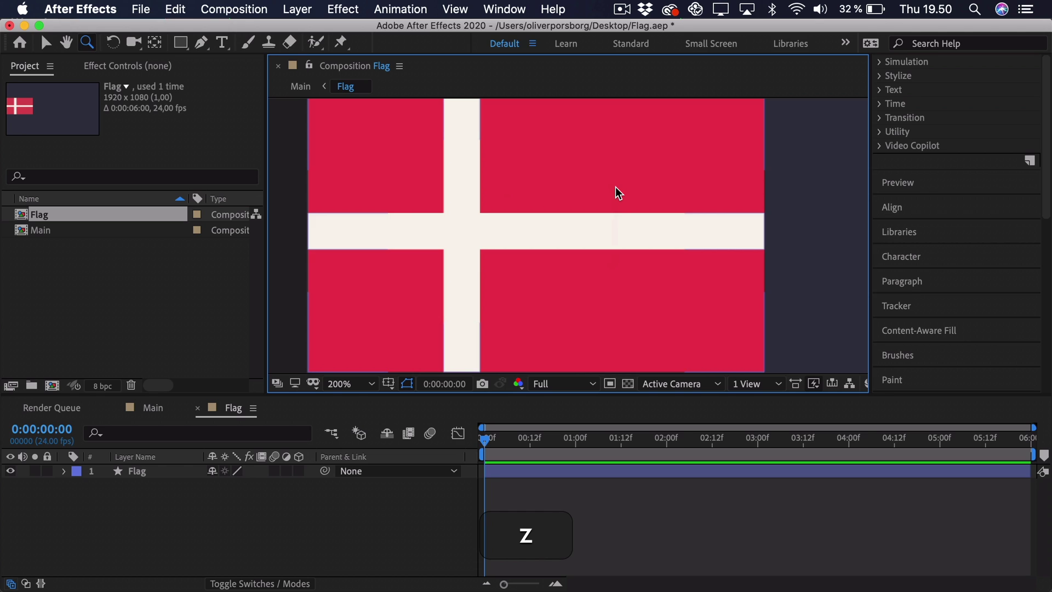
key(super+z)
key(super+minus)
key(super+space)
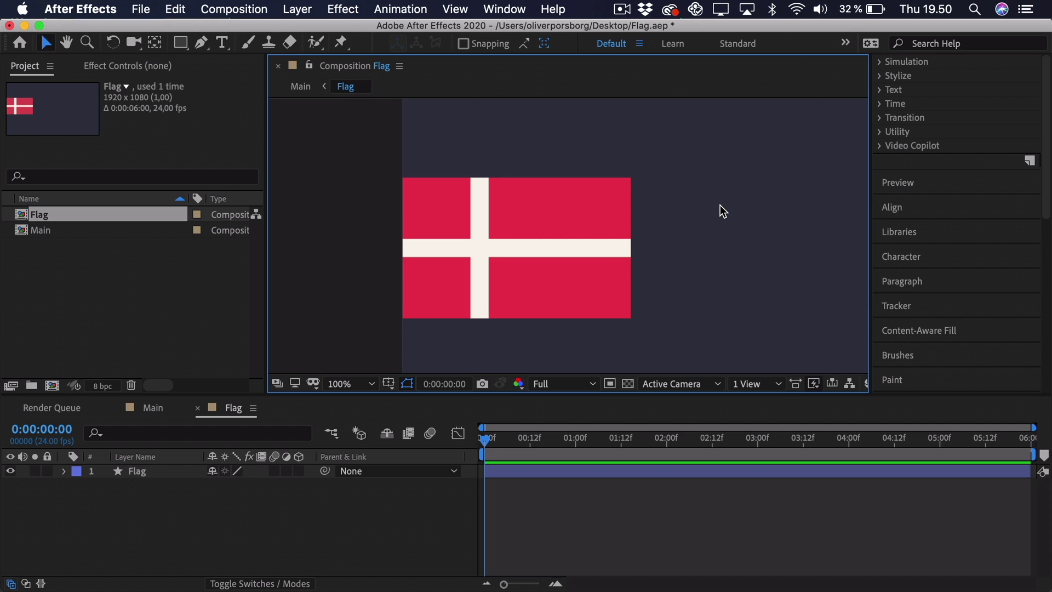
- Find 'wave' in Effects & Presets and apply Wave Warp to the Flag layer
scroll(955, 140, up, 10)
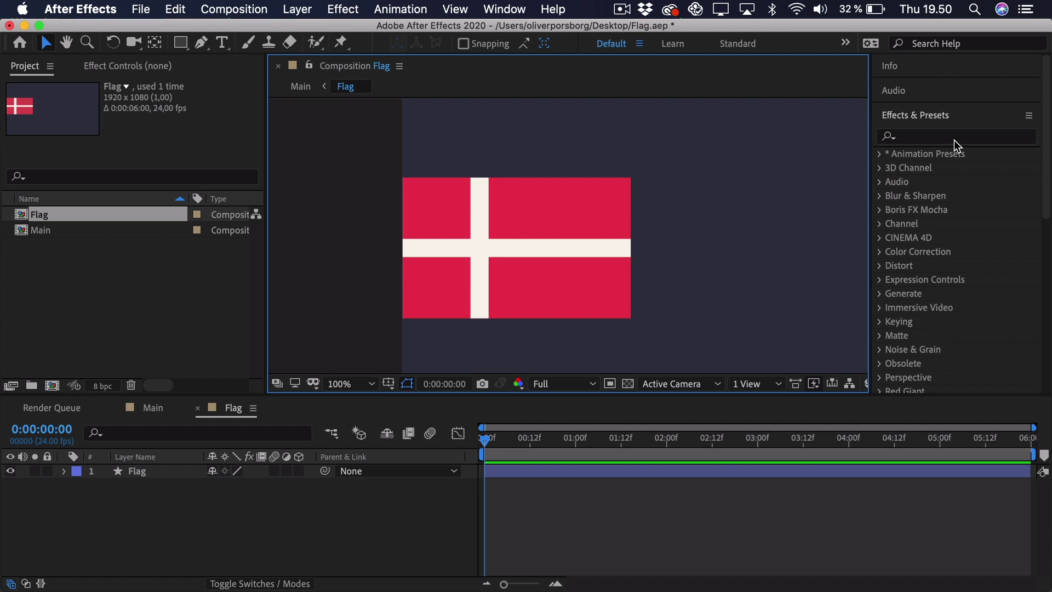
click(917, 135)
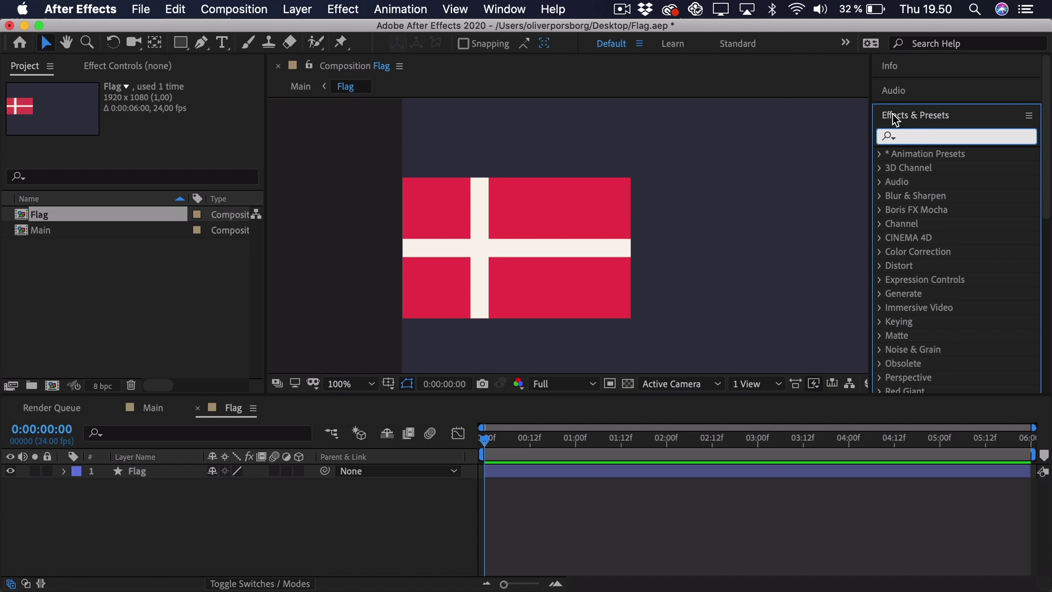
text(wave)
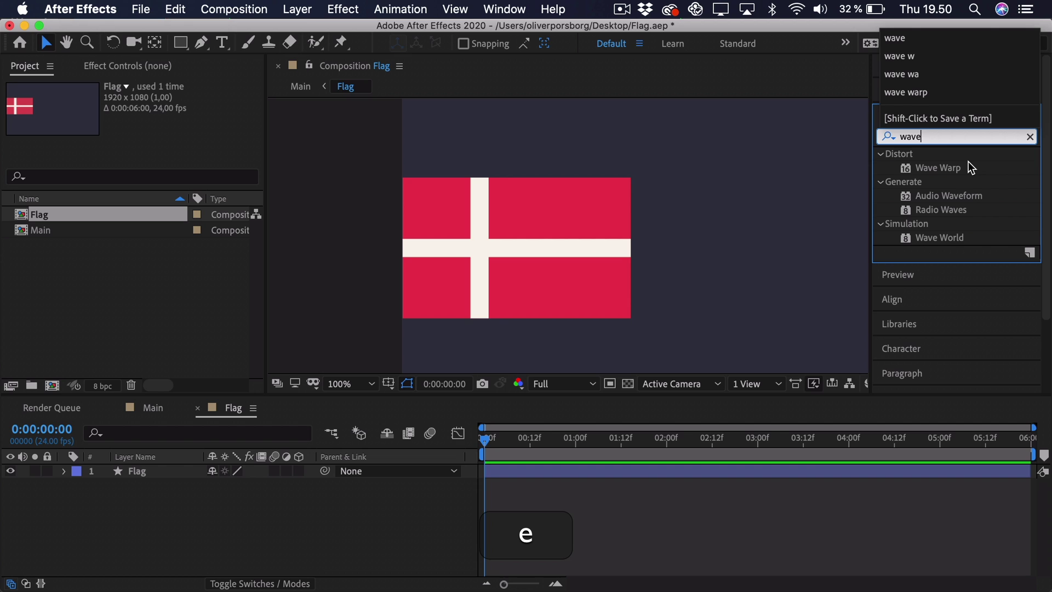
mouse_move(969, 167)
mouse_down()
mouse_move(930, 167)
mouse_move(603, 261)
mouse_move(165, 441)
mouse_move(149, 471)
mouse_up()
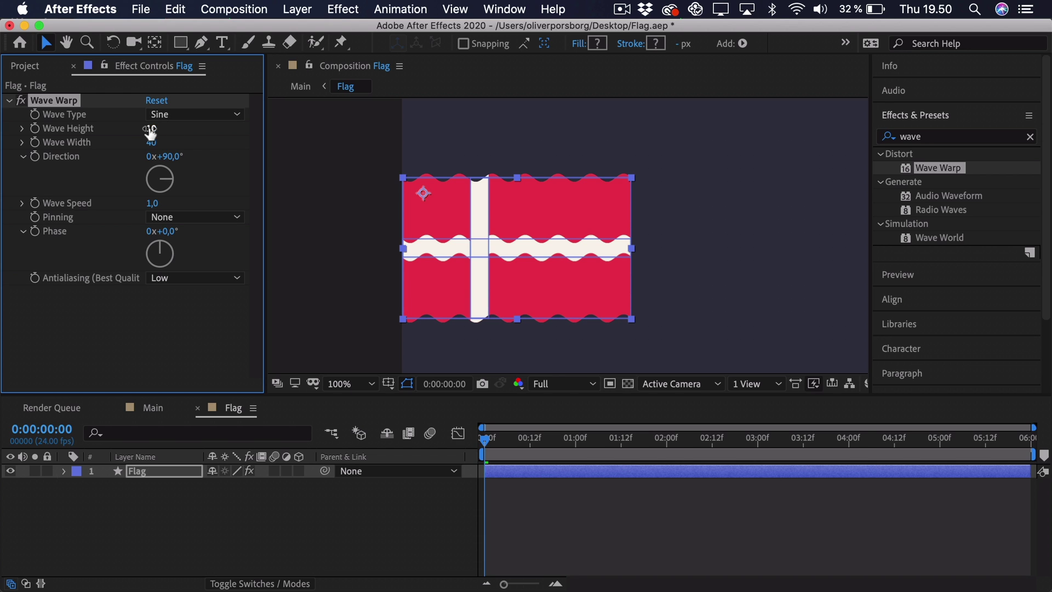
- Set Wave Warp's Wave Height to 15 and Wave Width to 154
drag(151, 128, 176, 128)
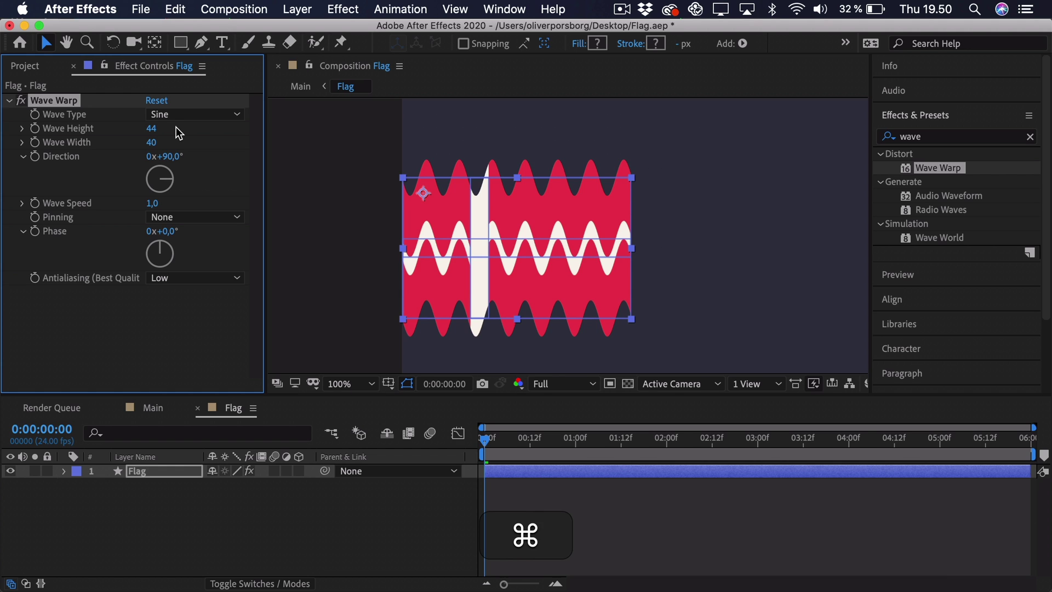
key(super+z)
drag(152, 142, 777, 160)
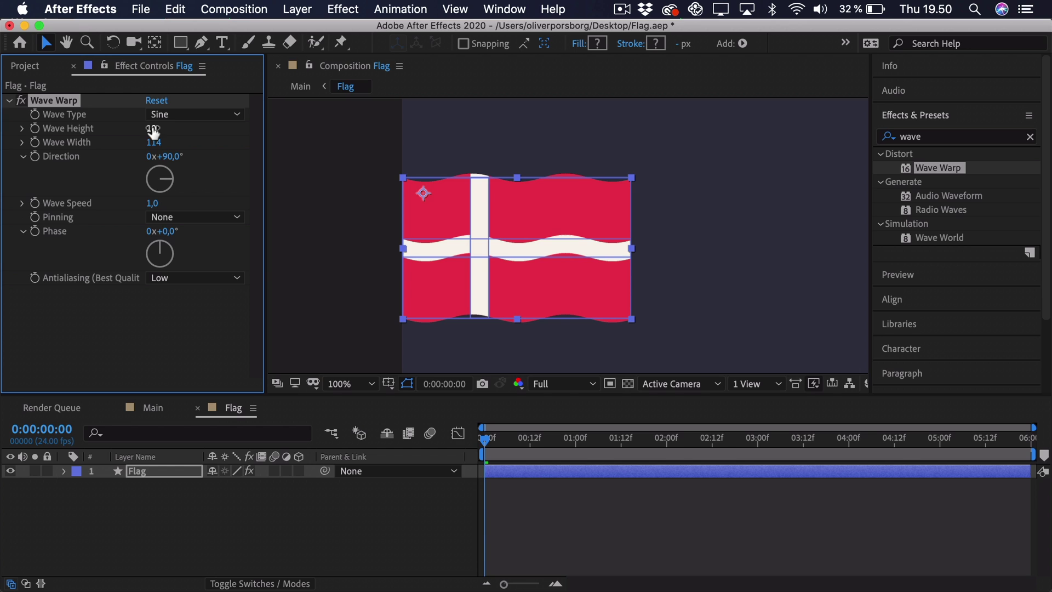
text(15)
key(Return)
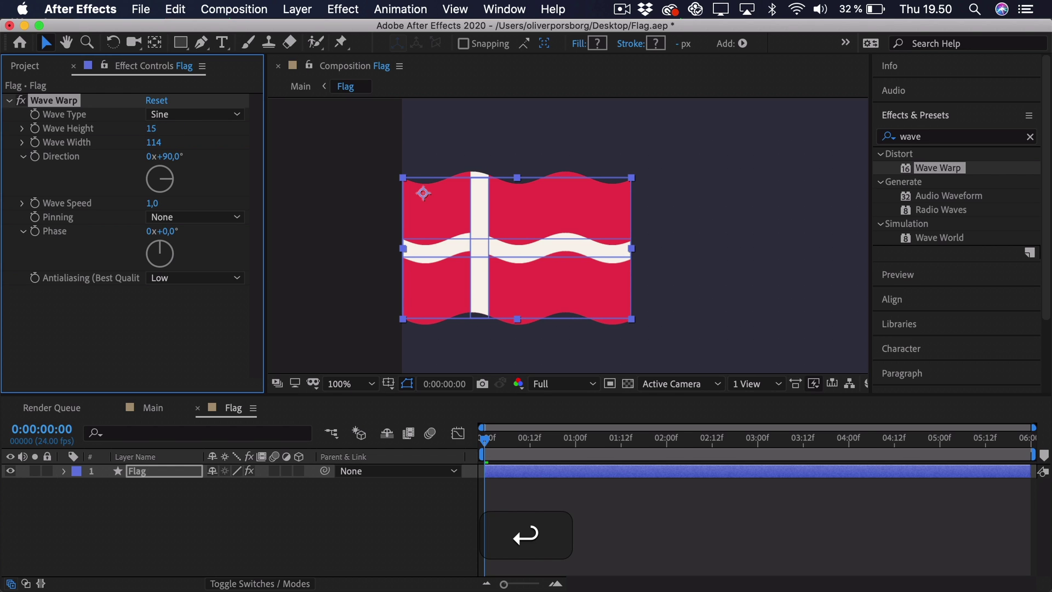
drag(154, 142, 490, 156)
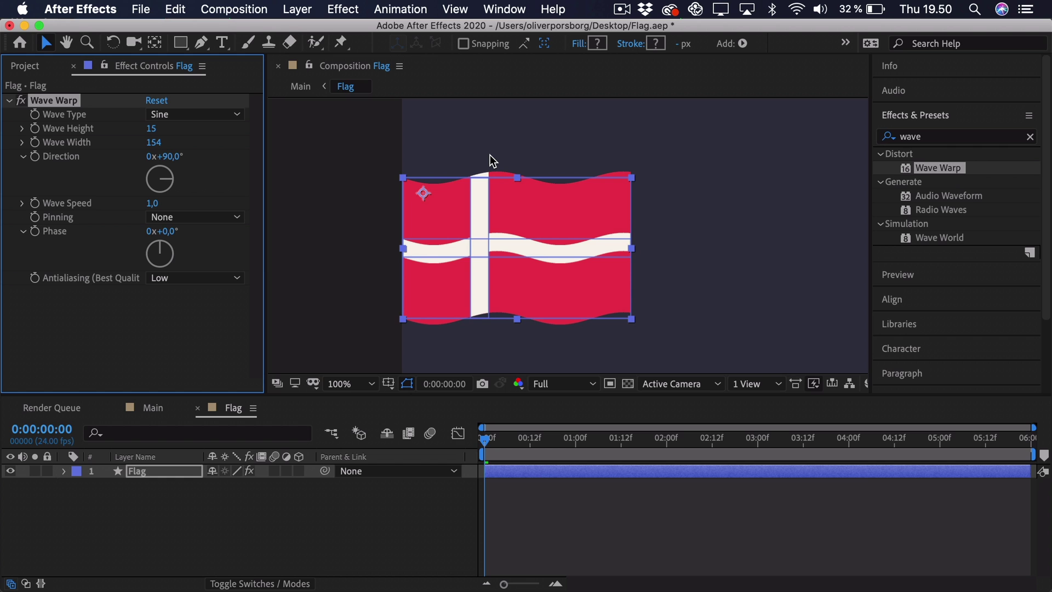
- Preview the waving flag animation
click(490, 451)
key(space)
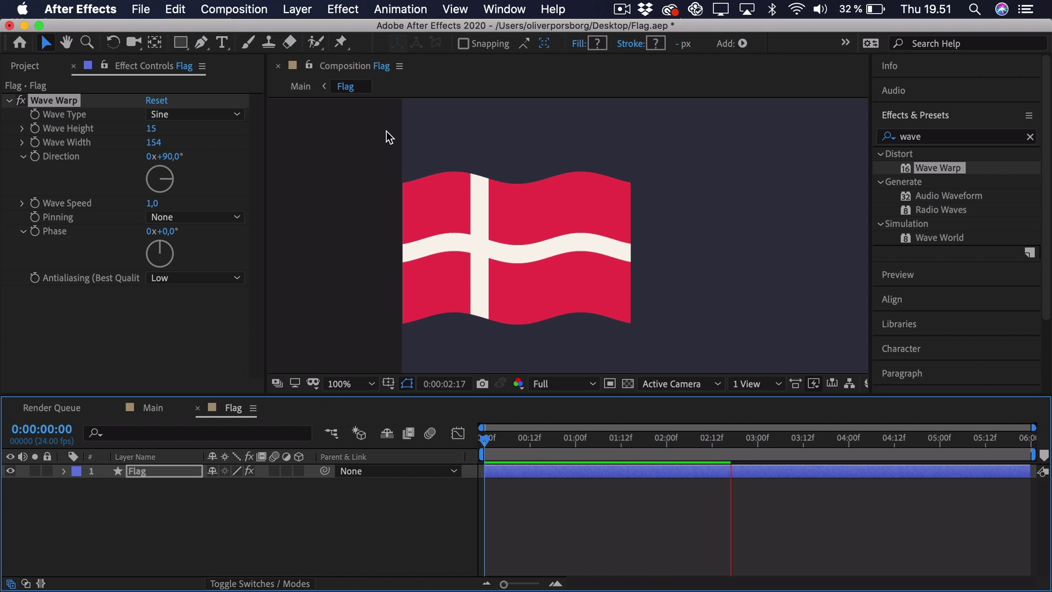
key(space)
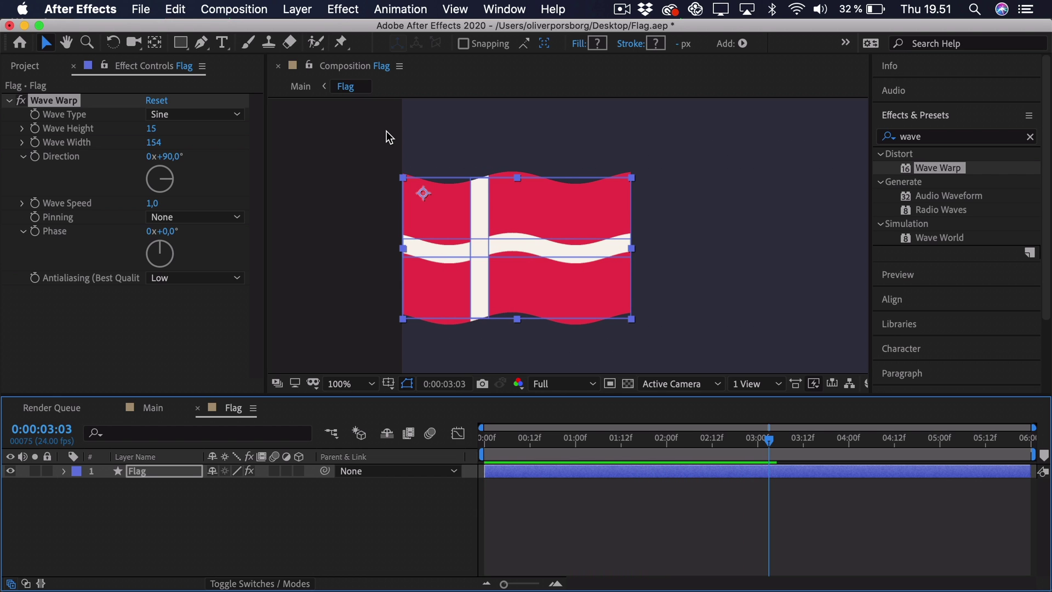
- Set Wave Warp's Pinning to Left Edge and replay the preview from the start
click(188, 217)
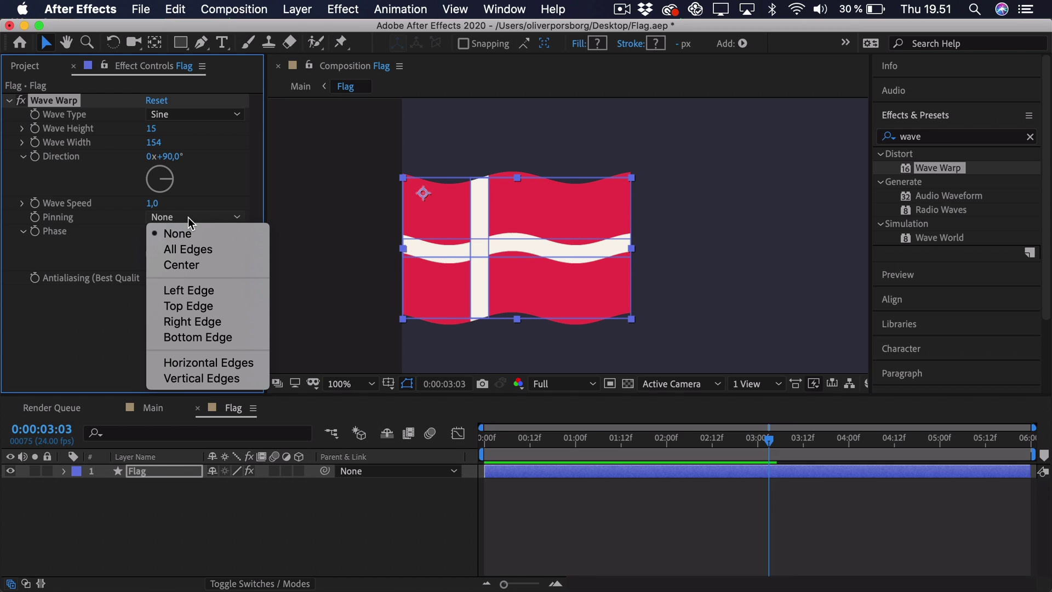
click(187, 293)
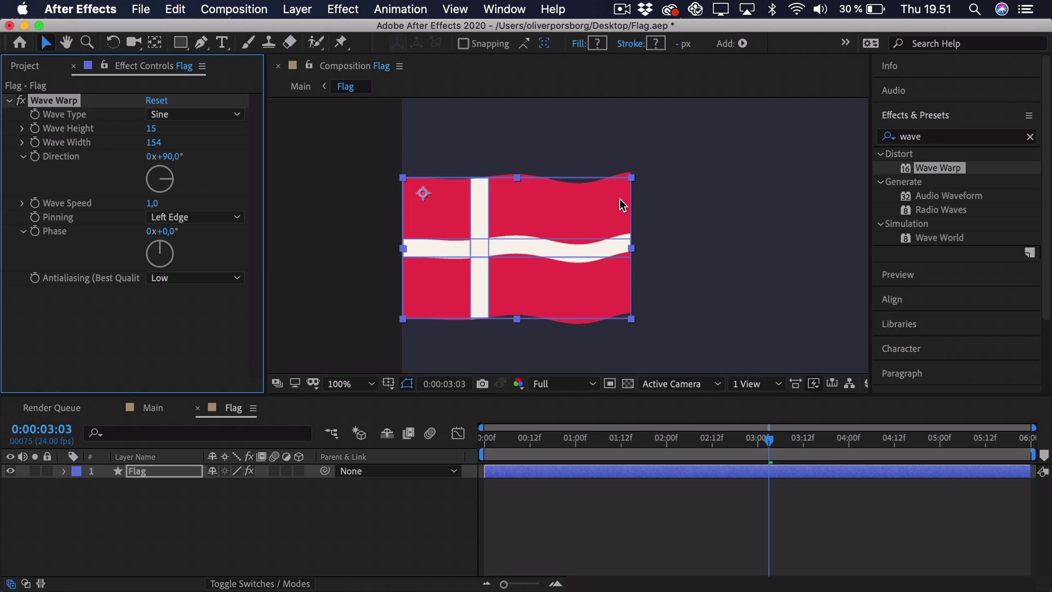
click(487, 442)
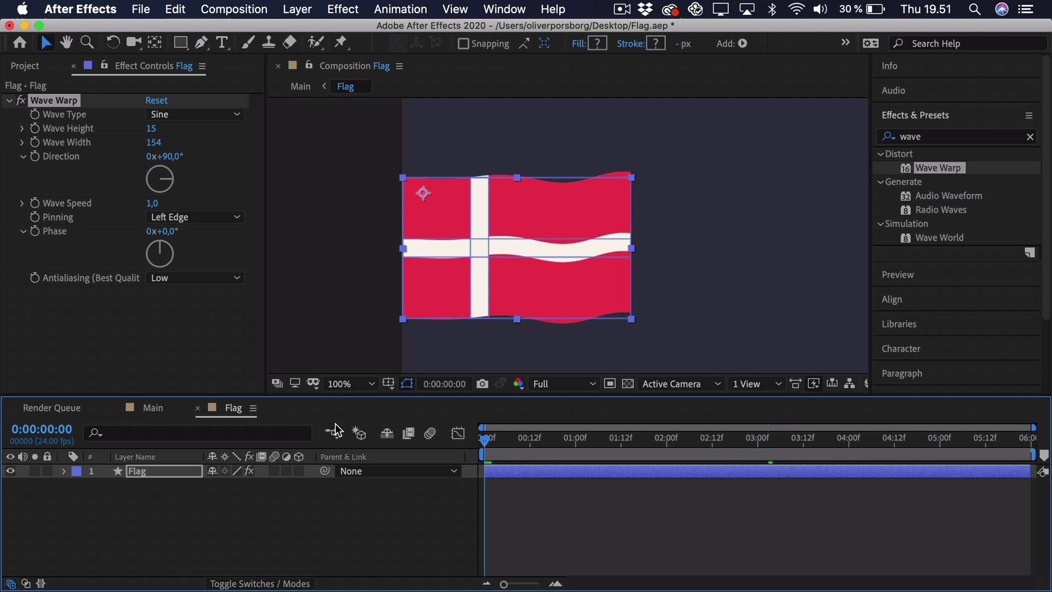
key(space)
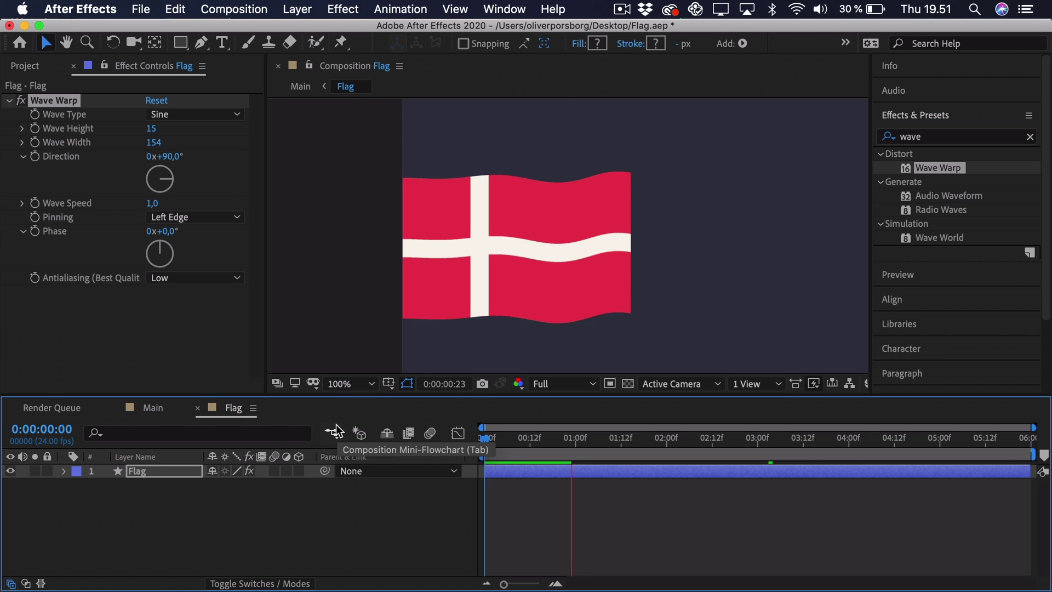
key(space)
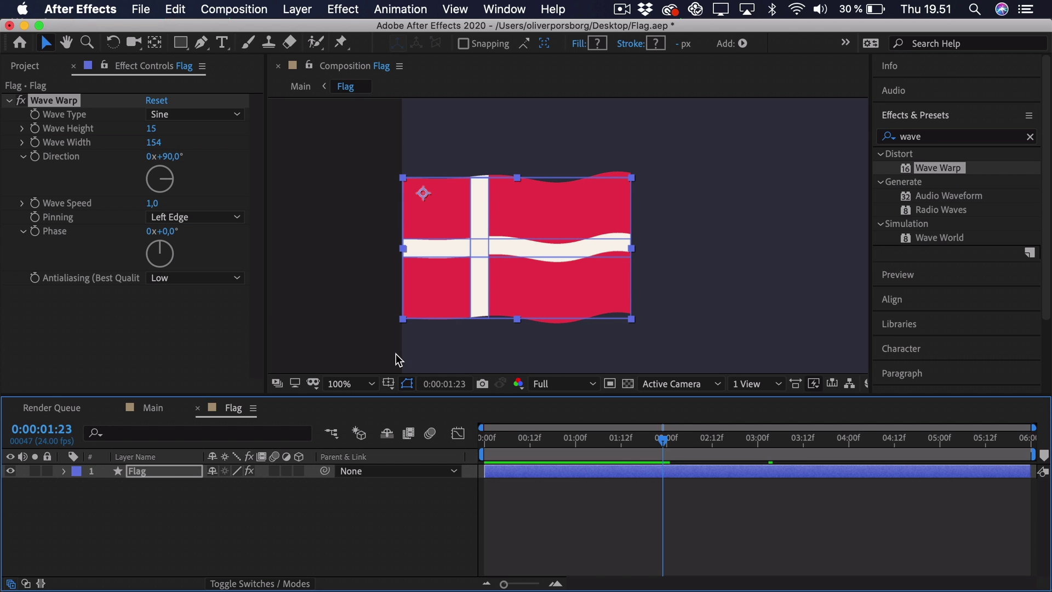
- Set Wave Warp's Direction to 45° and preview the flag from the start
drag(489, 437, 590, 440)
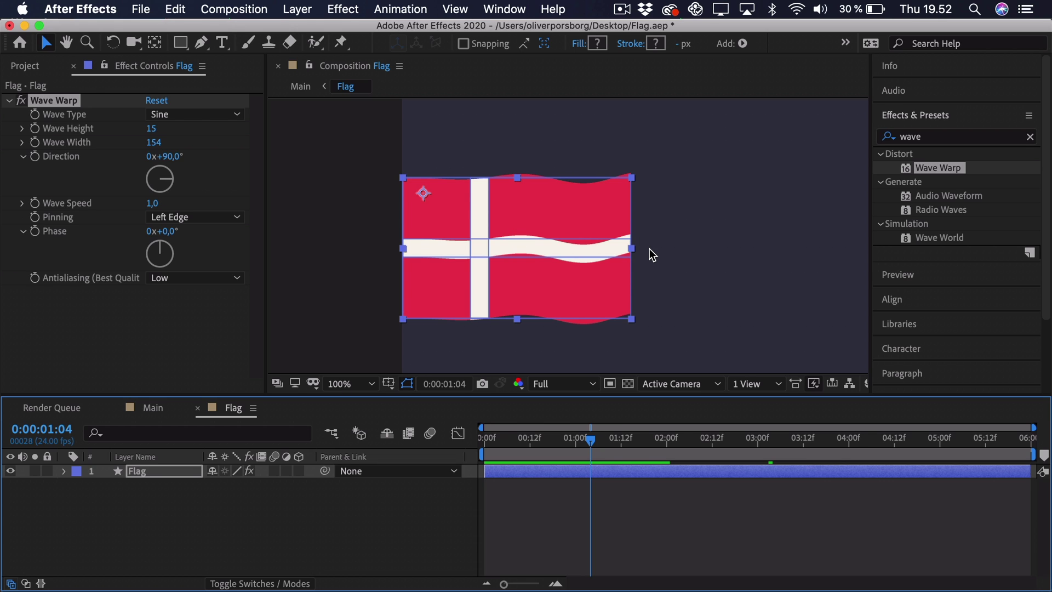
click(170, 156)
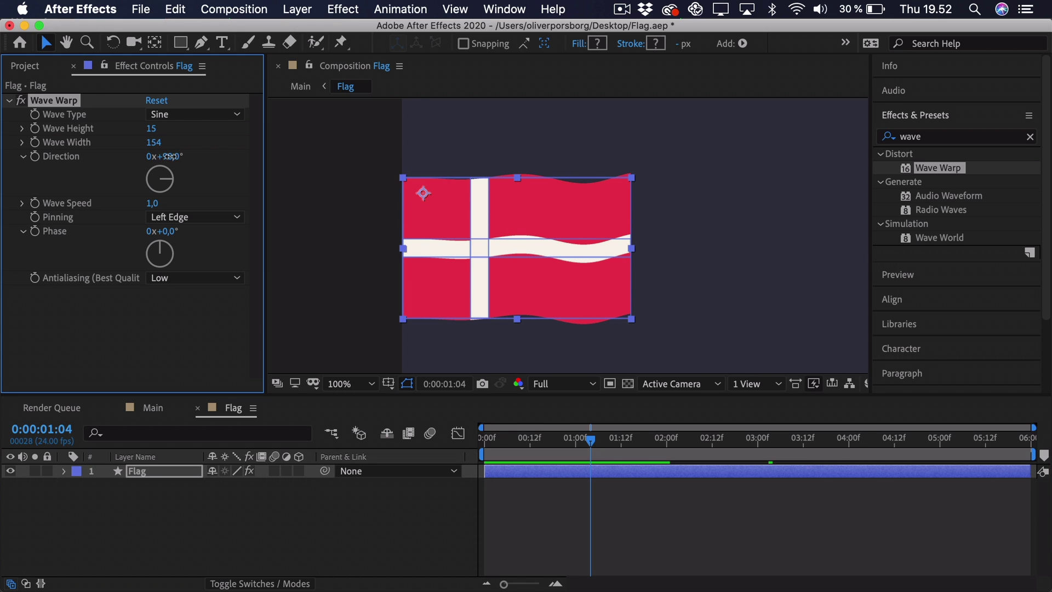
click(170, 156)
text(45)
key(Return)
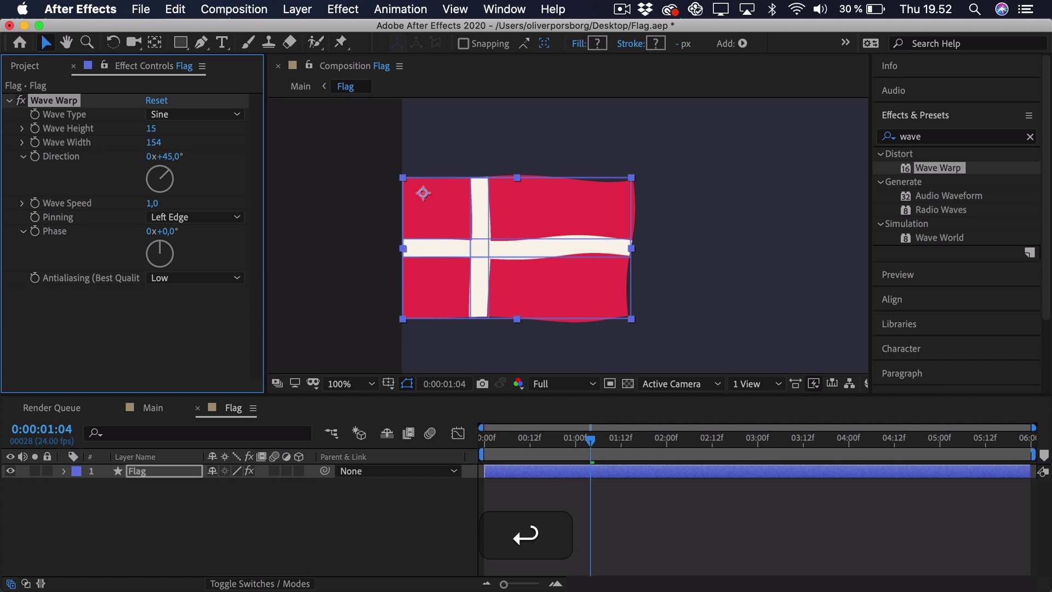
click(487, 438)
key(space)
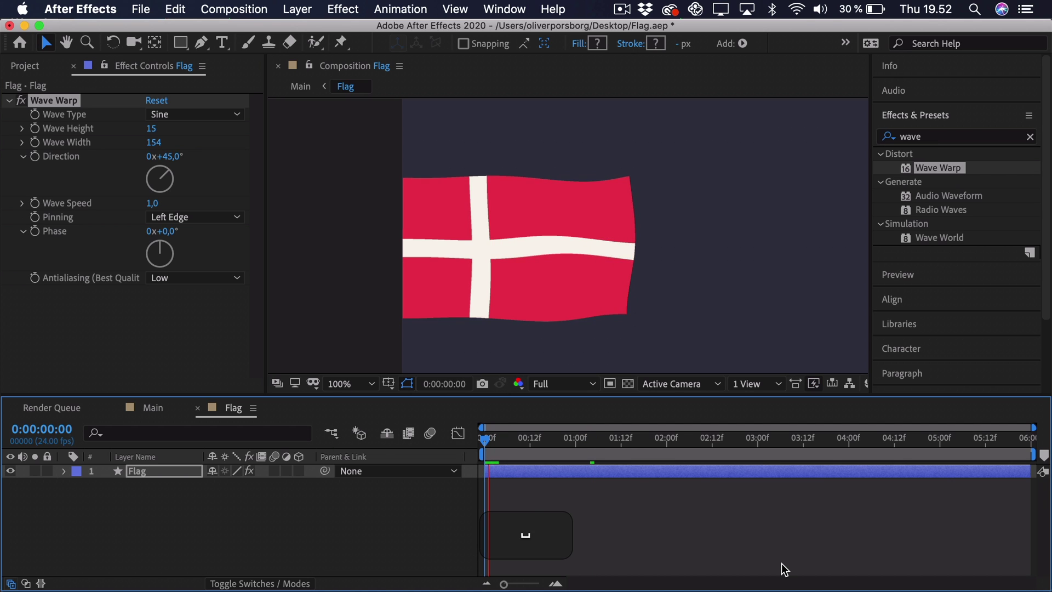
key(space)
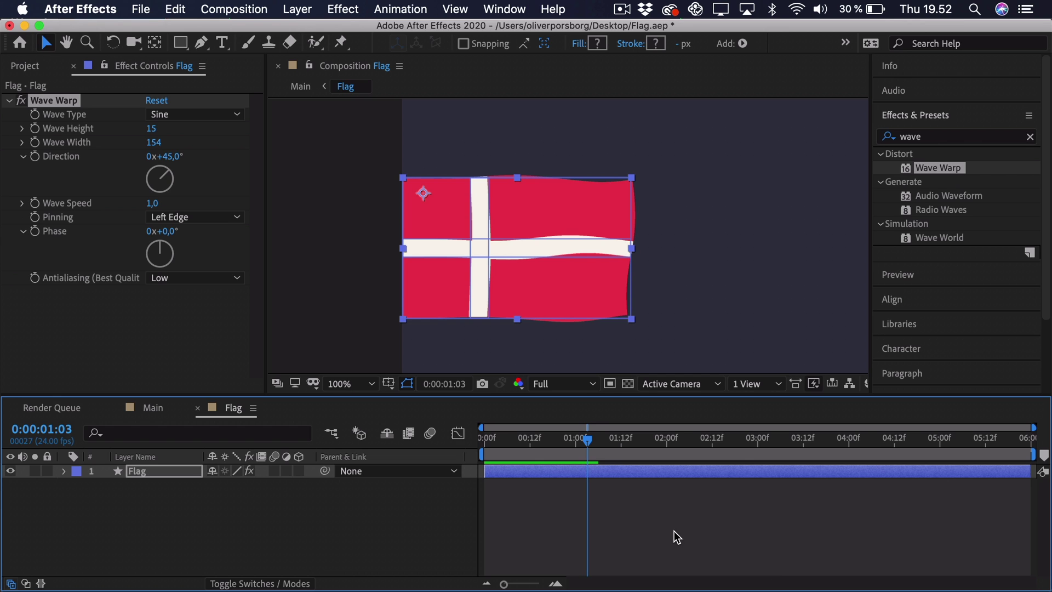
key(space)
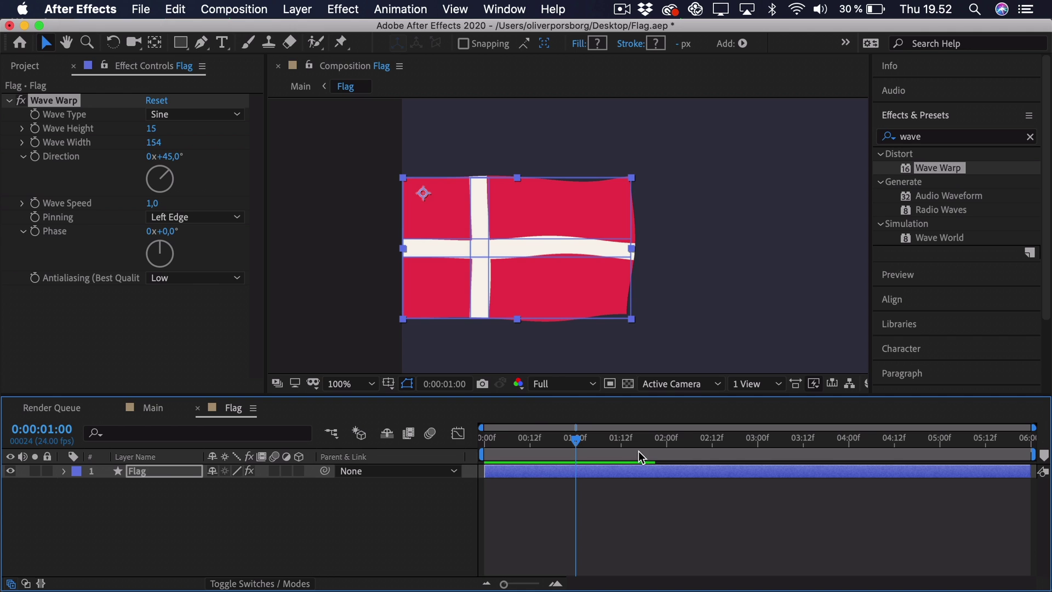
- Duplicate Wave Warp, set Wave Warp 2 to height 12 and width 70, and preview
click(61, 99)
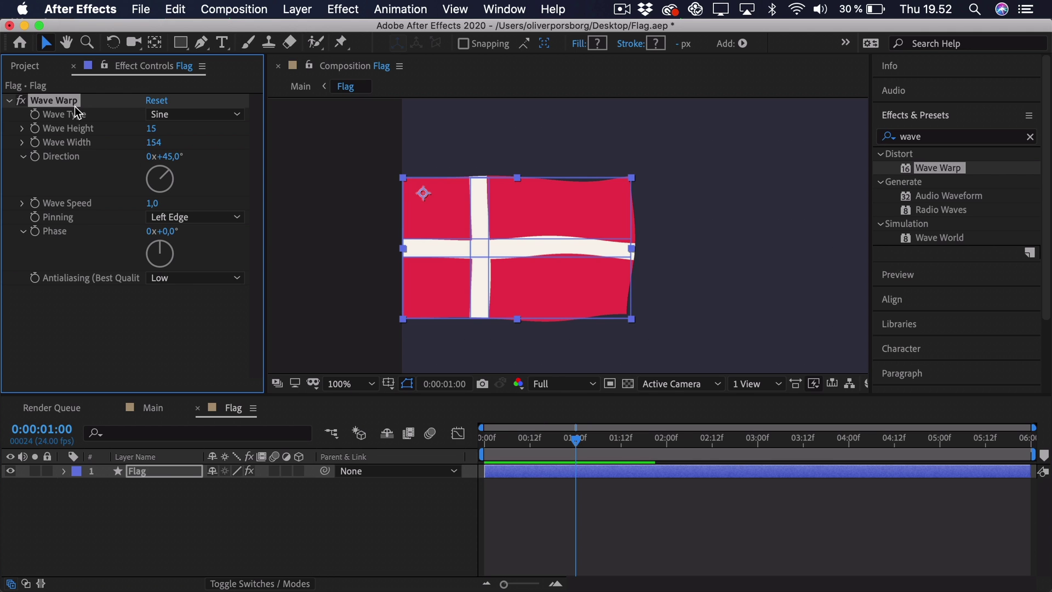
key(super+d)
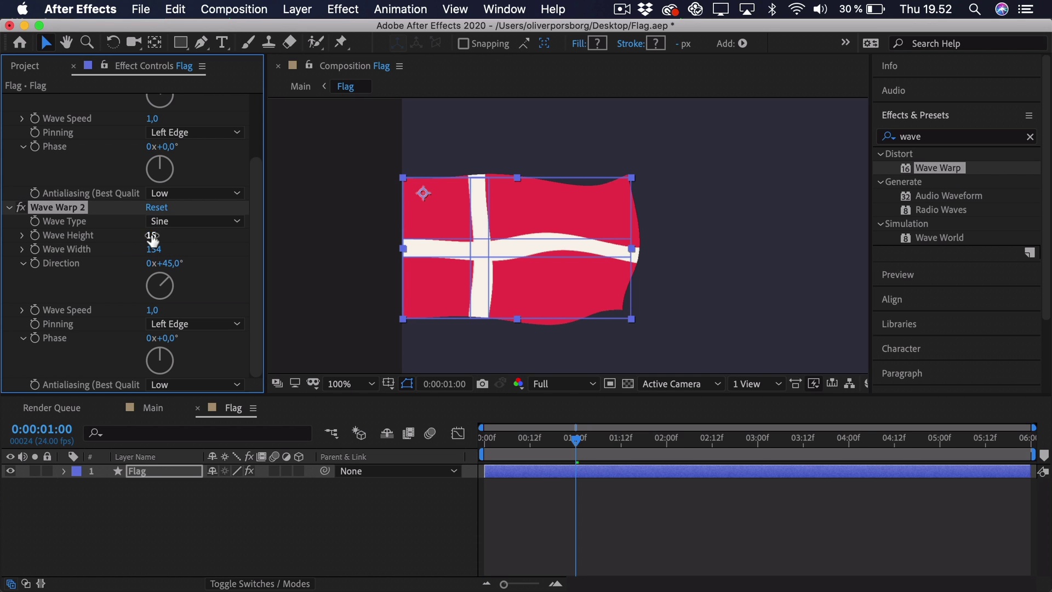
drag(152, 235, 173, 234)
click(153, 237)
text(12)
key(Return)
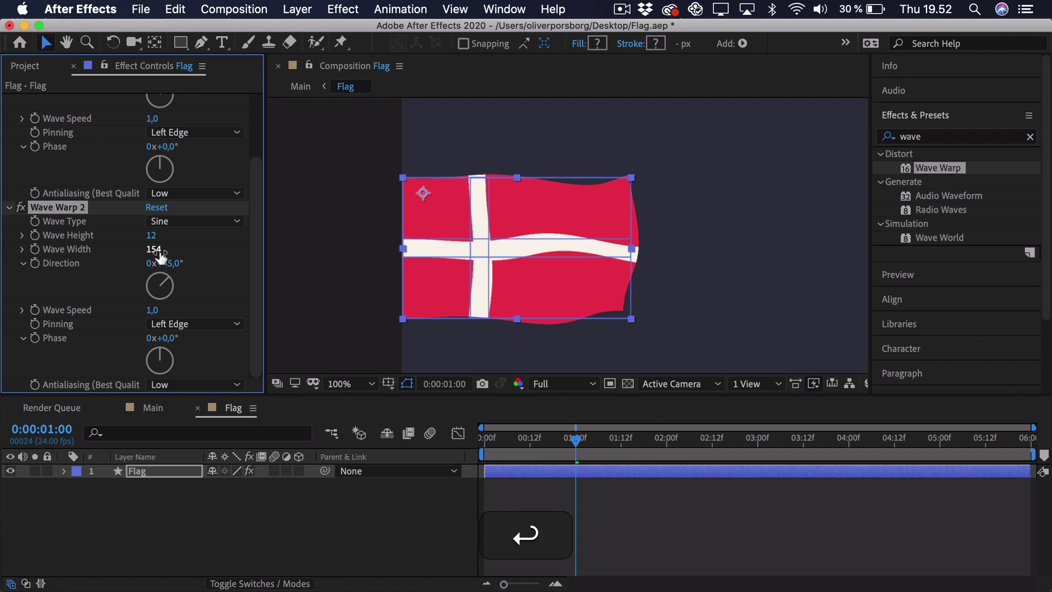
mouse_move(159, 254)
mouse_down()
mouse_move(356, 248)
mouse_move(79, 245)
mouse_move(151, 252)
mouse_up()
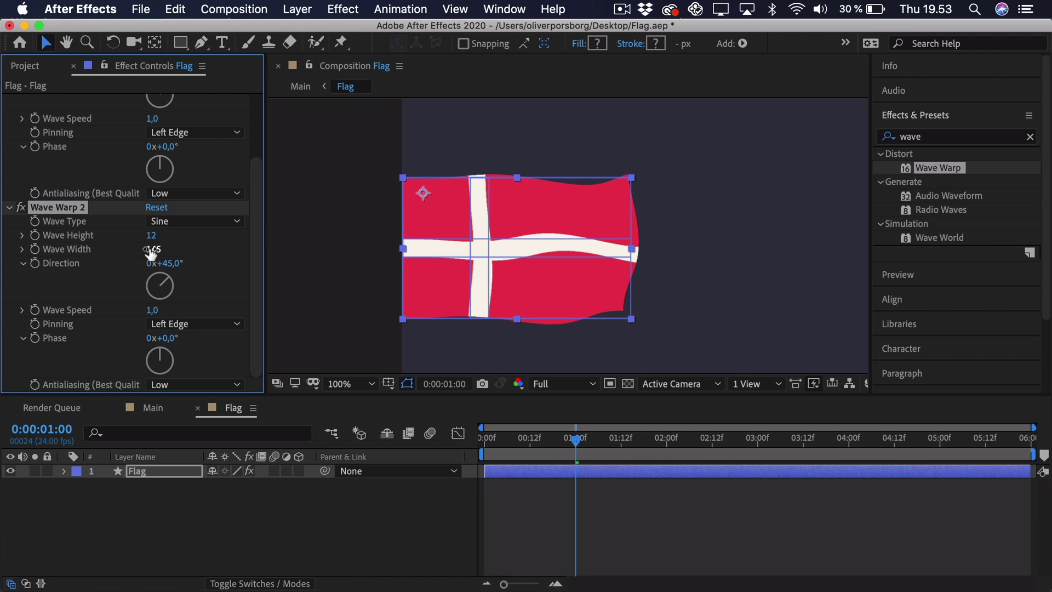
click(151, 249)
text(70)
key(Return)
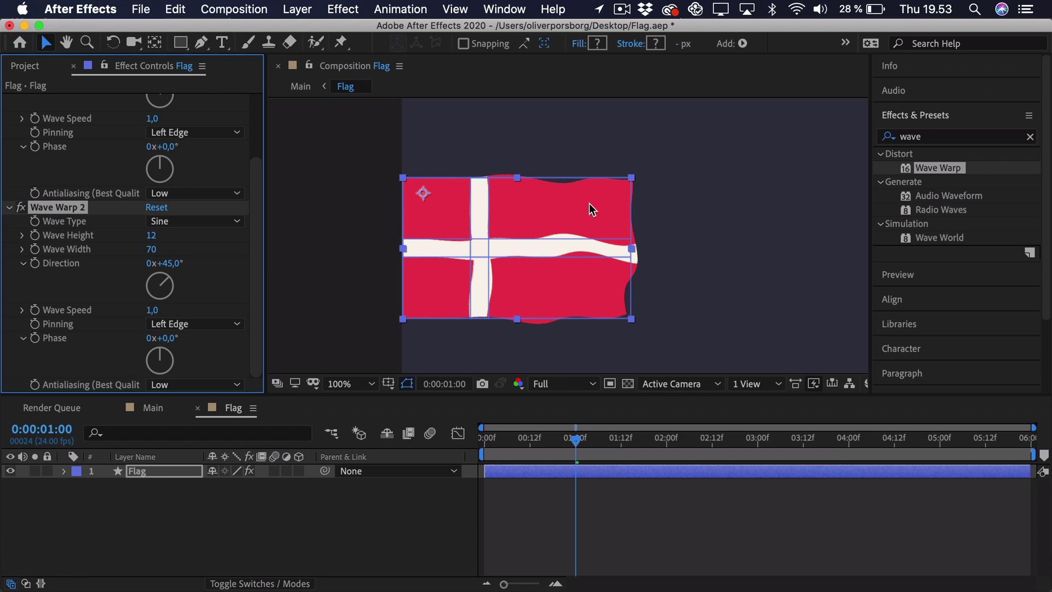
click(484, 438)
key(space)
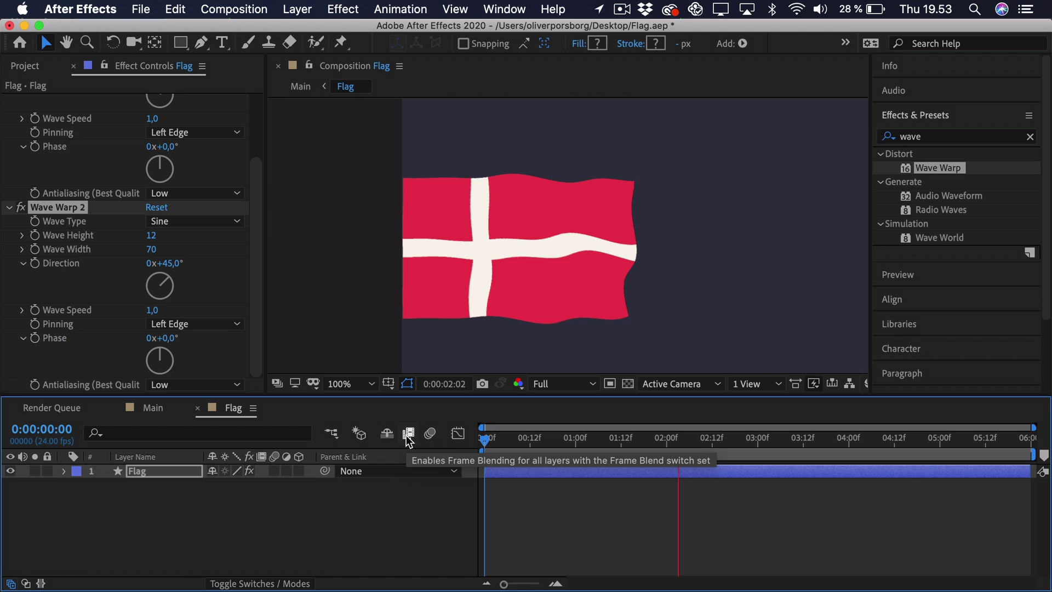
key(space)
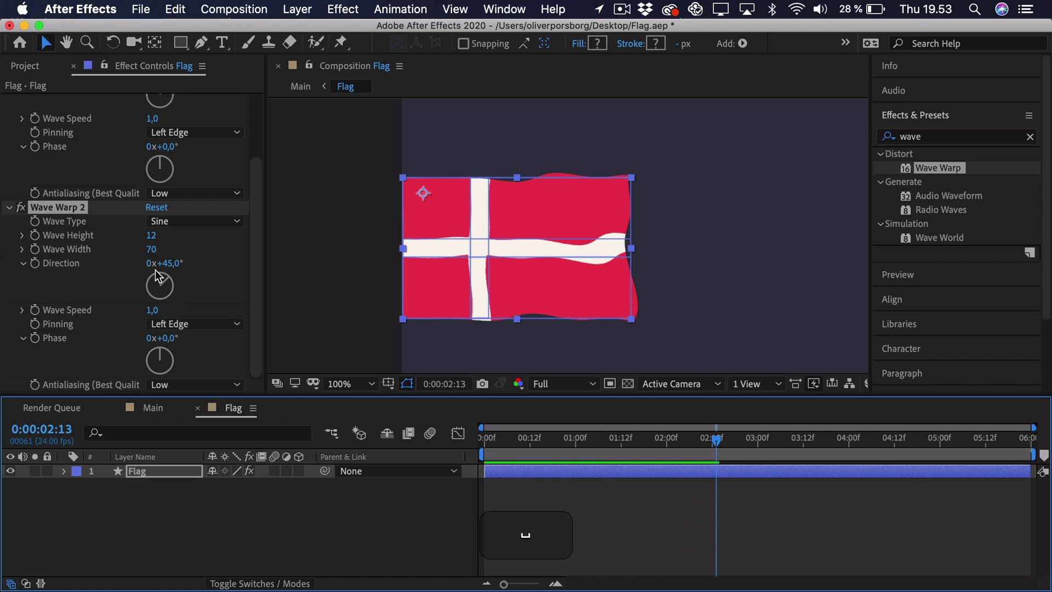
- Retune the first Wave Warp to width 120 and height 12, then preview from frame zero
scroll(195, 164, up, 4)
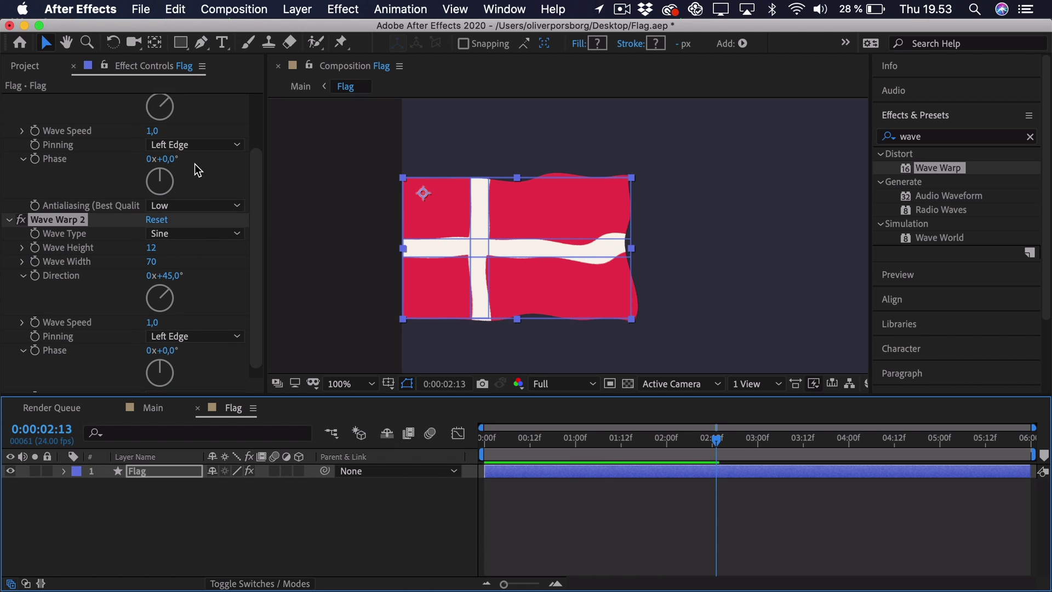
click(154, 143)
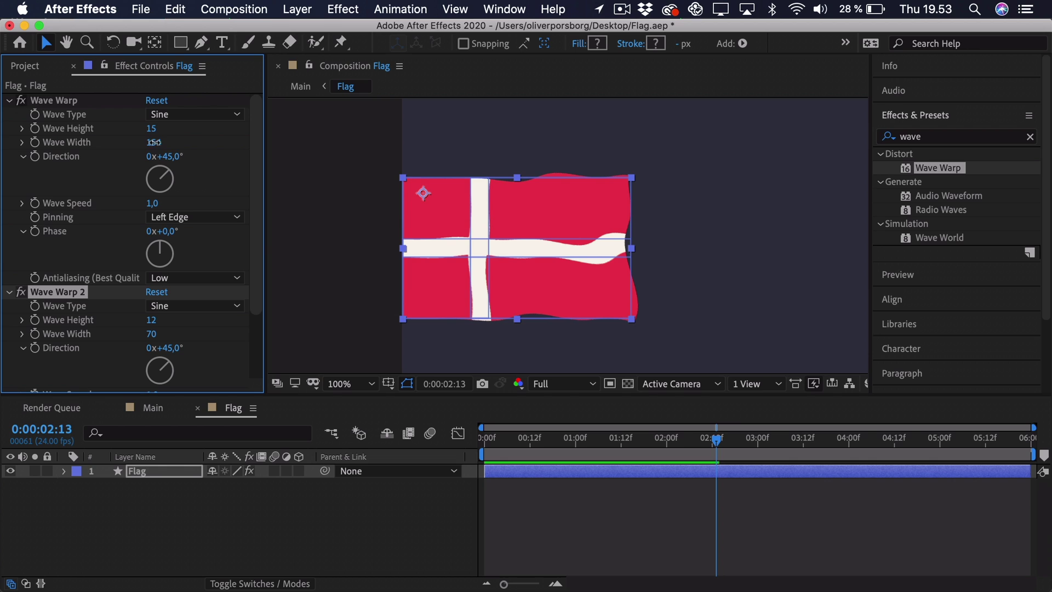
text(120)
key(Return)
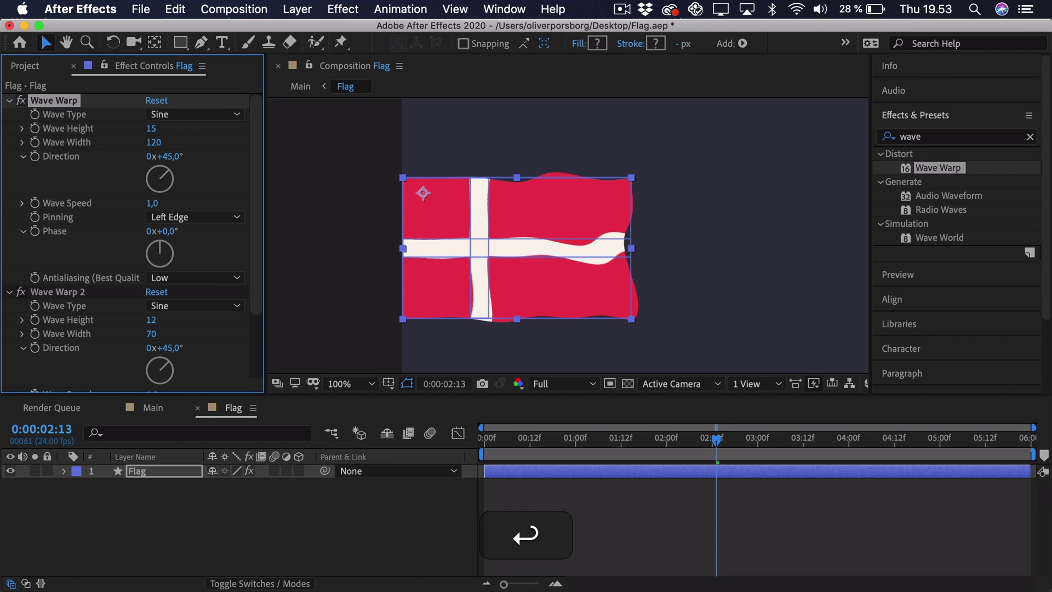
click(151, 129)
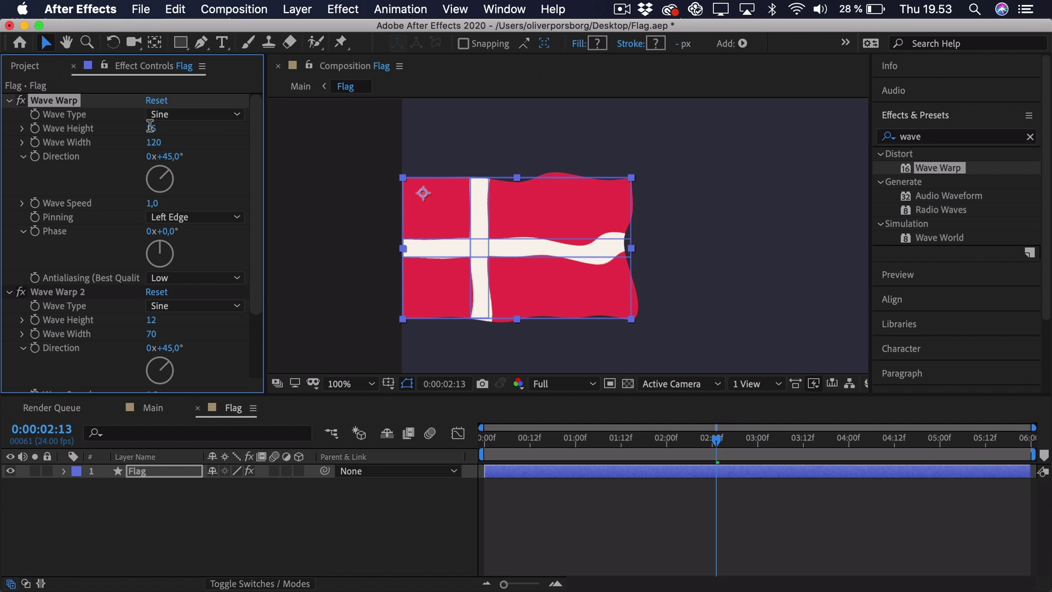
text(12)
key(Return)
drag(557, 430, 483, 438)
key(space)
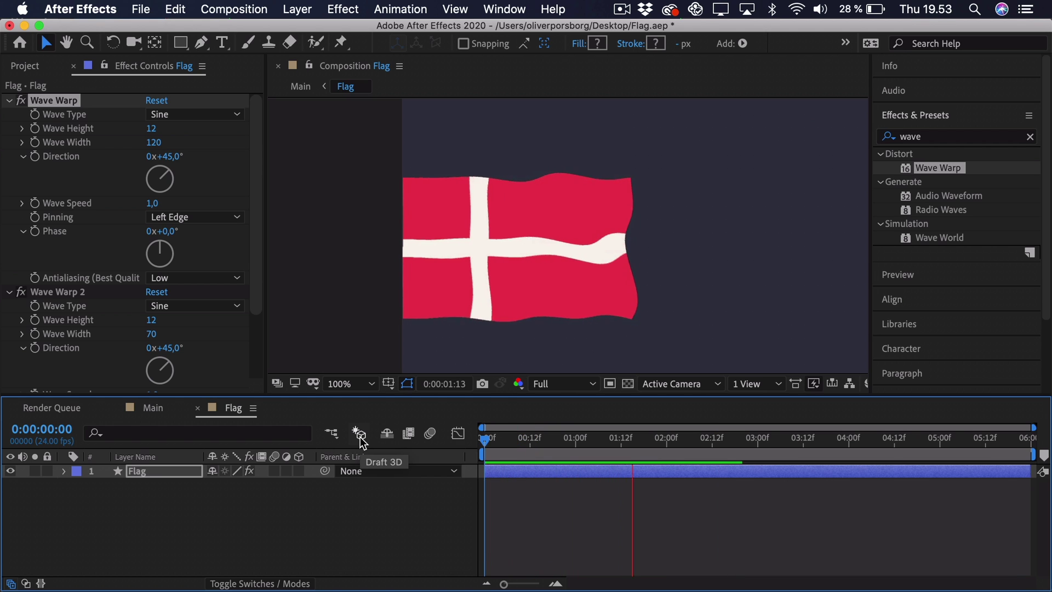
key(space)
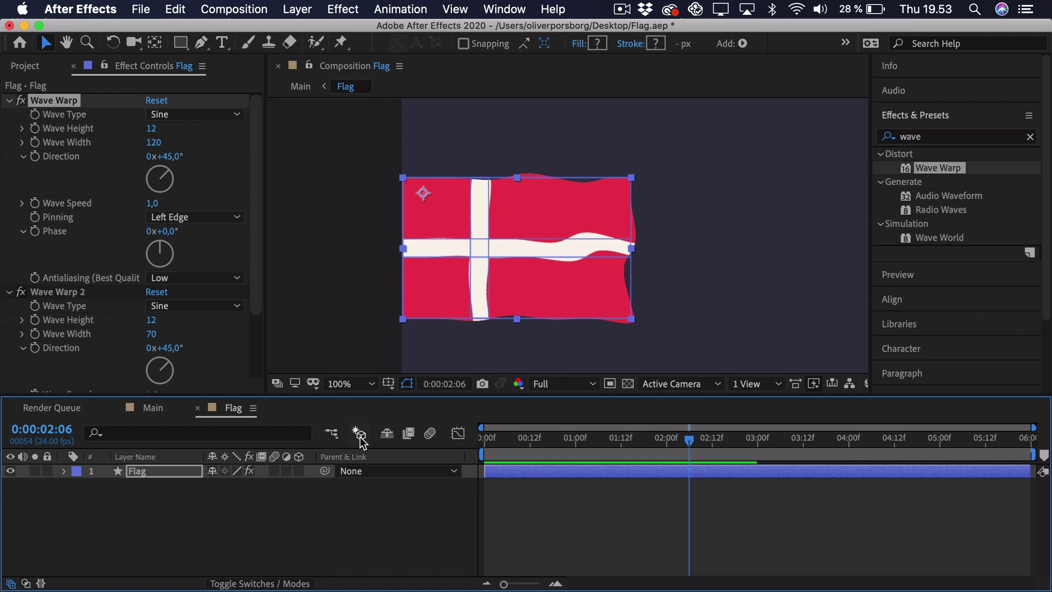
- In the Main composition, move the Flag layer to the top of the pole and preview
click(159, 410)
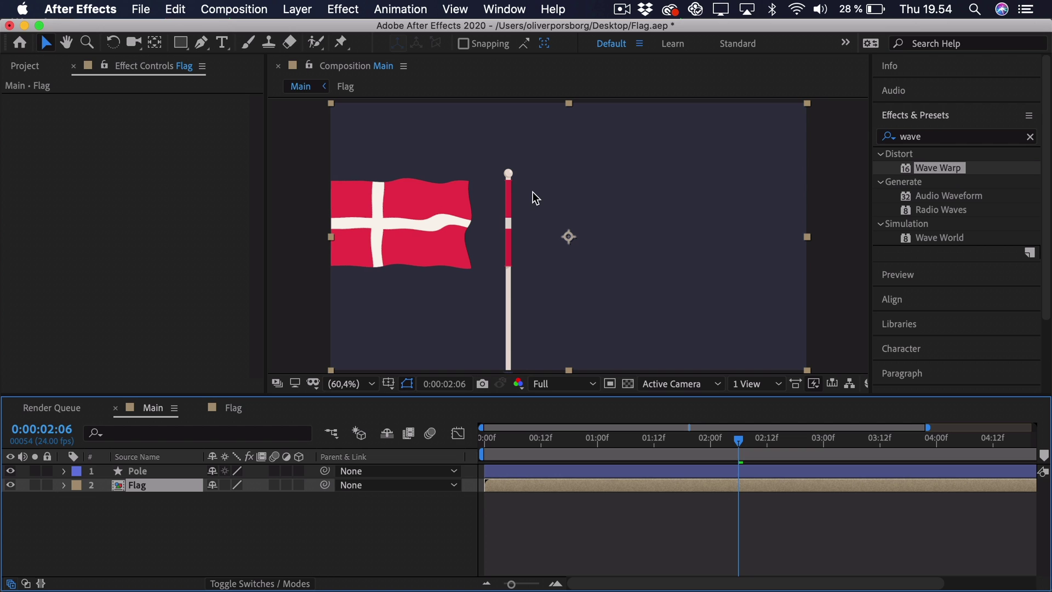
drag(413, 200, 568, 216)
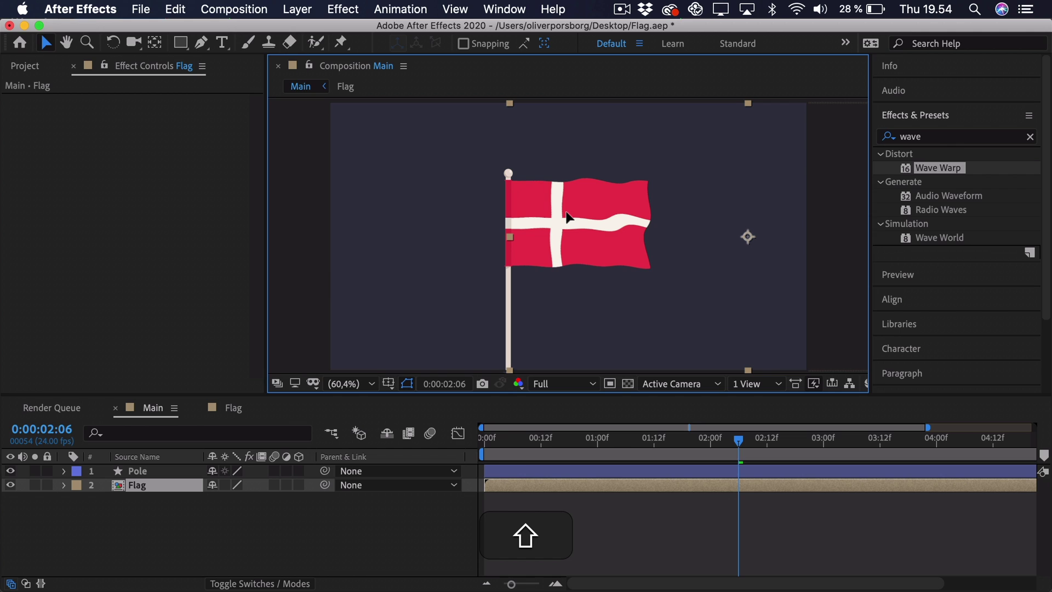
click(523, 521)
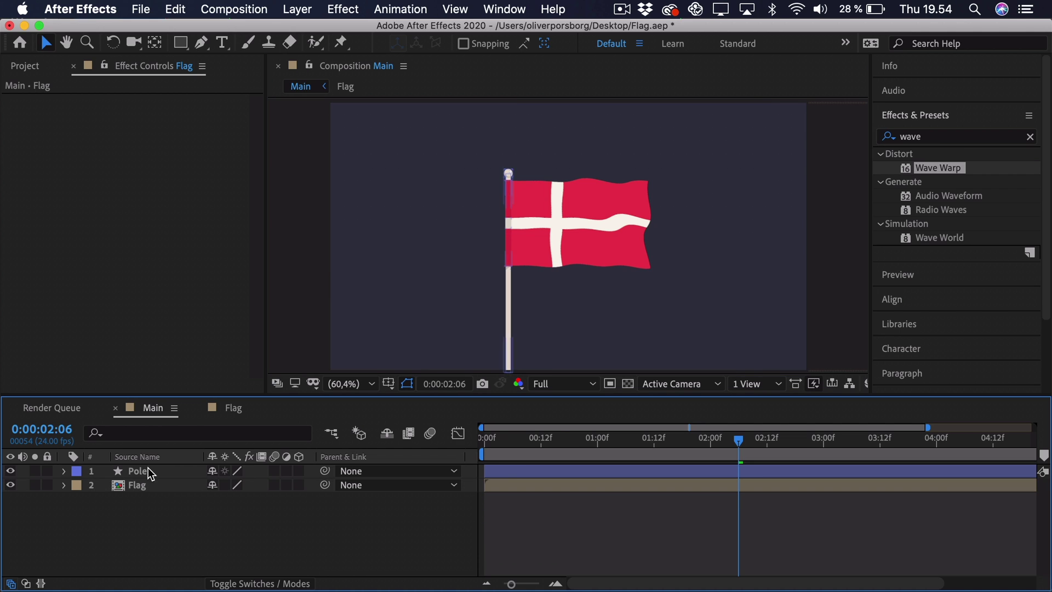
click(537, 236)
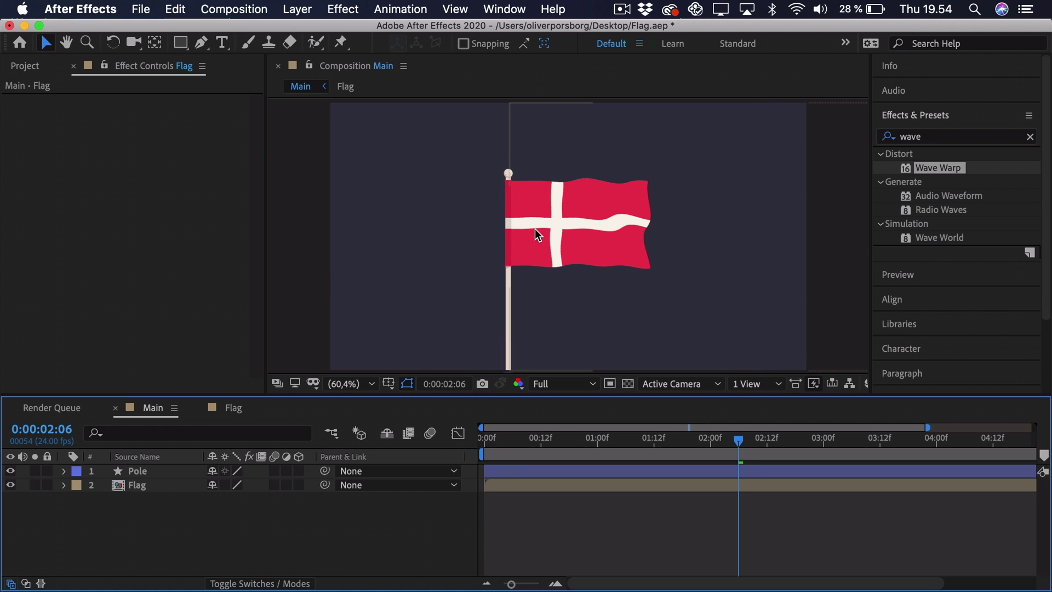
click(508, 182)
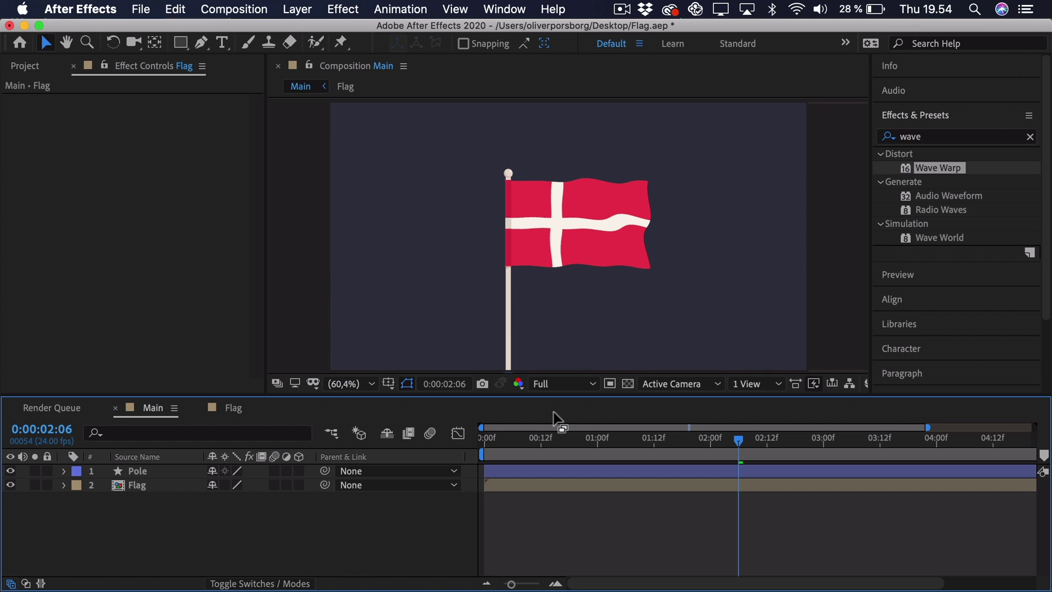
click(503, 439)
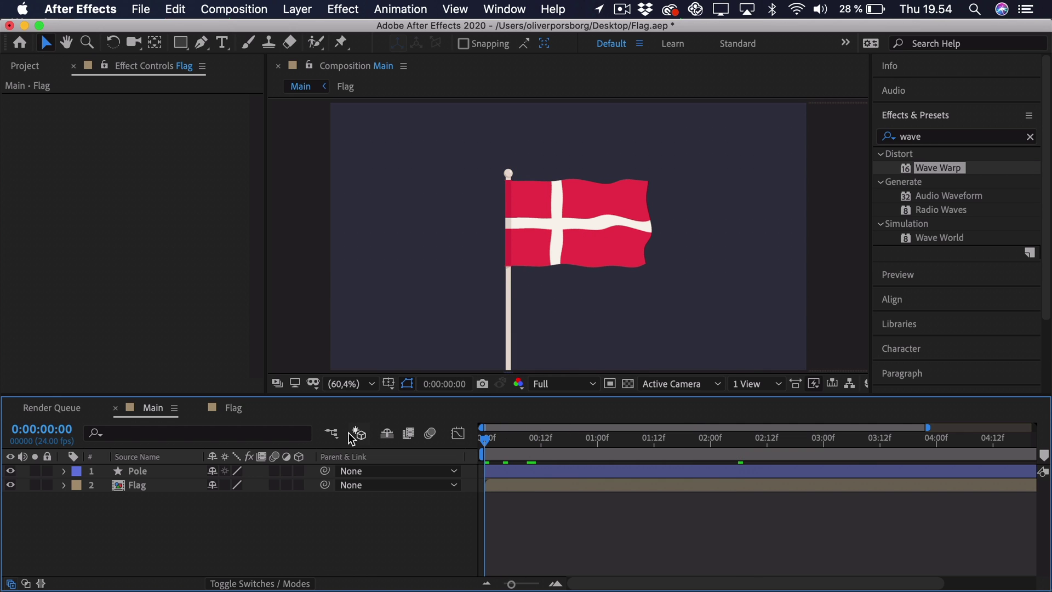
key(space)
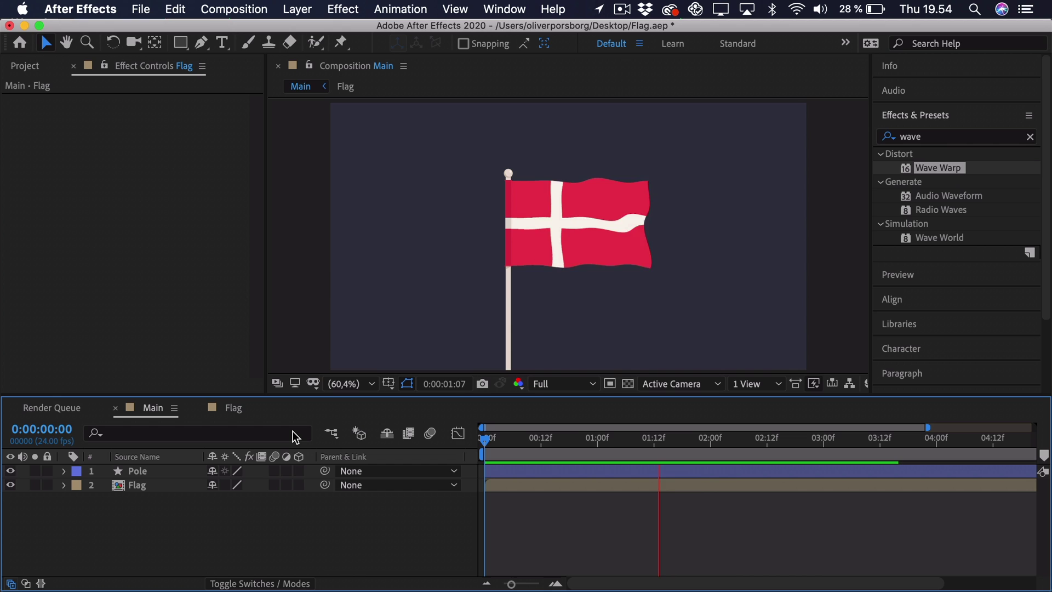
key(space)
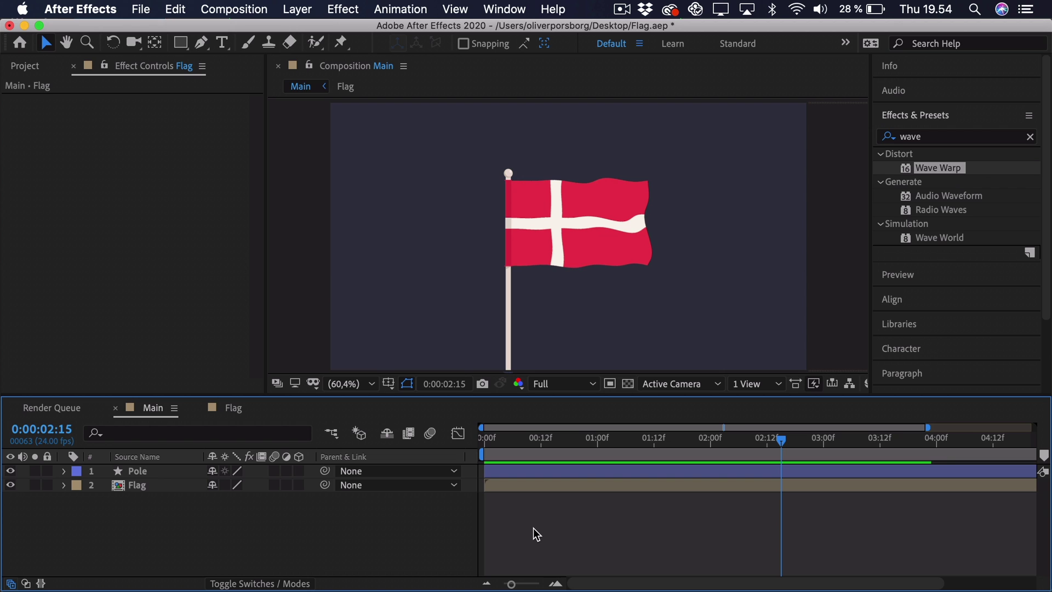
- Create a black (000000) solid layer named 'Turbulent Noise'
click(298, 8)
mouse_move(310, 30)
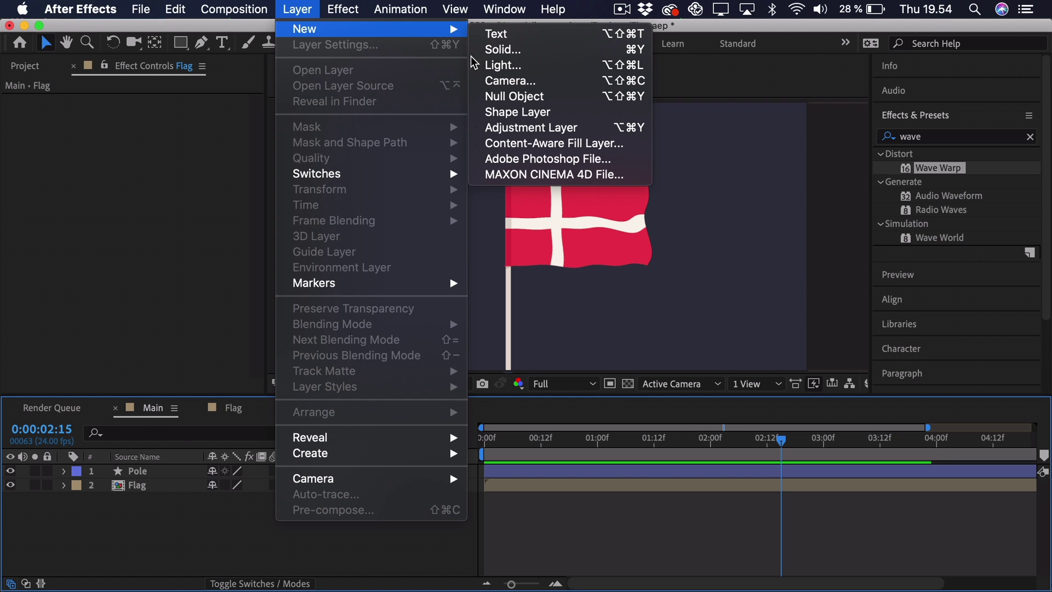
click(518, 51)
text(Turbulent)
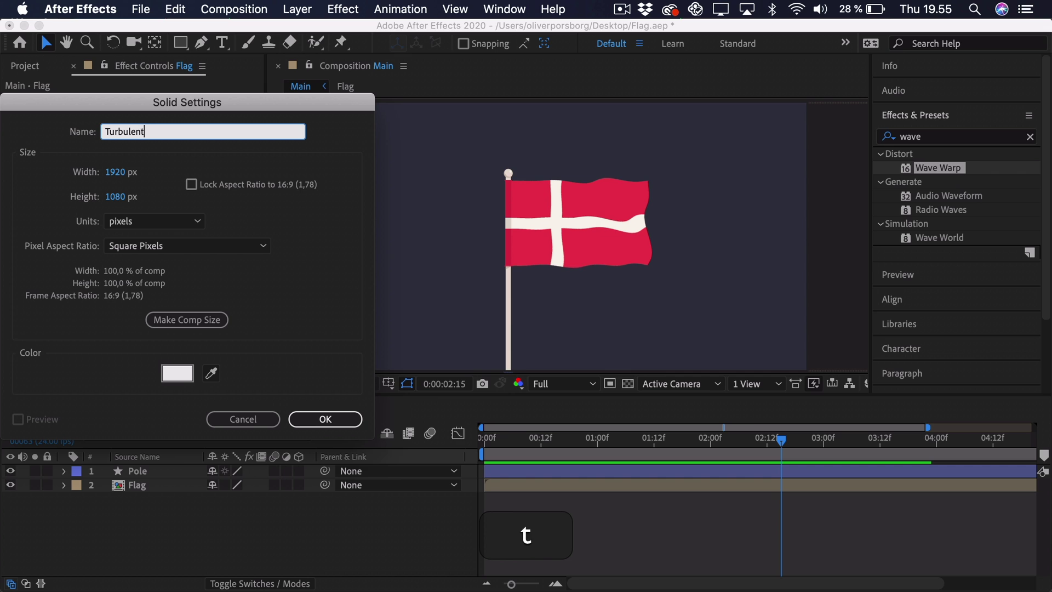
text( Noise)
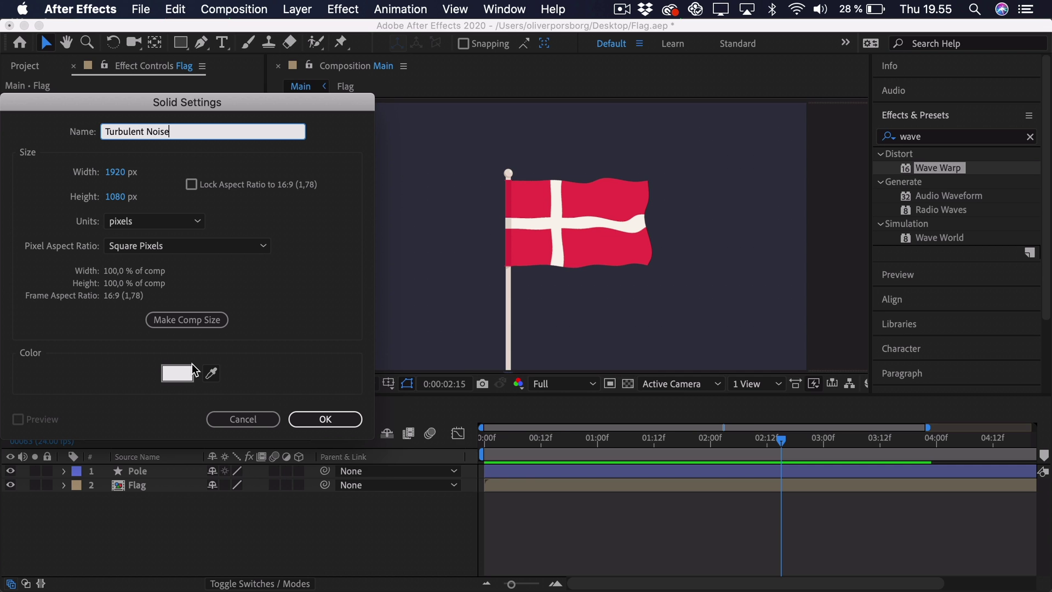
click(177, 373)
drag(97, 184, 3, 362)
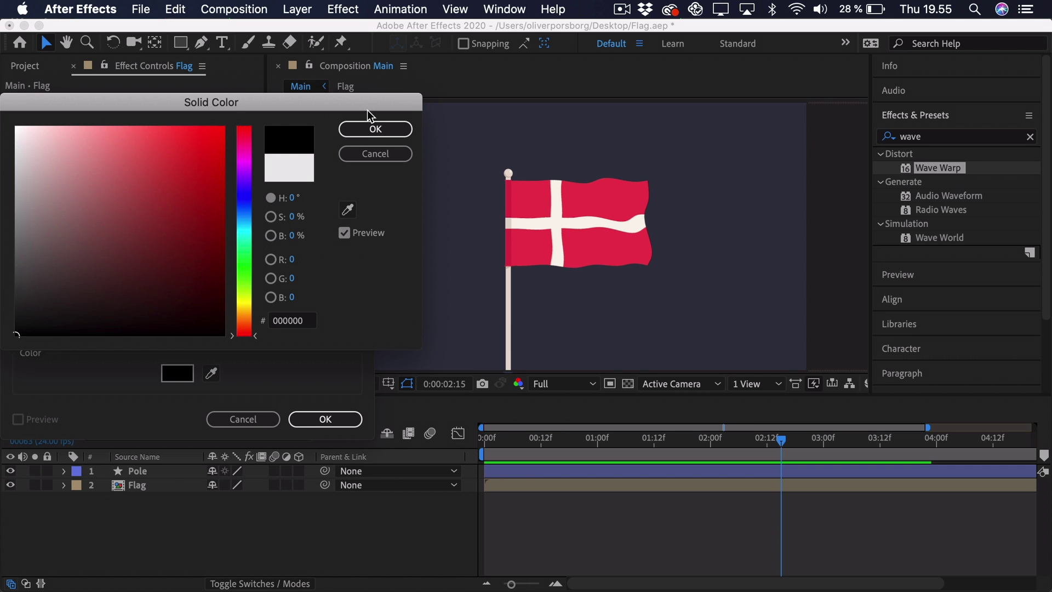
click(376, 129)
click(337, 422)
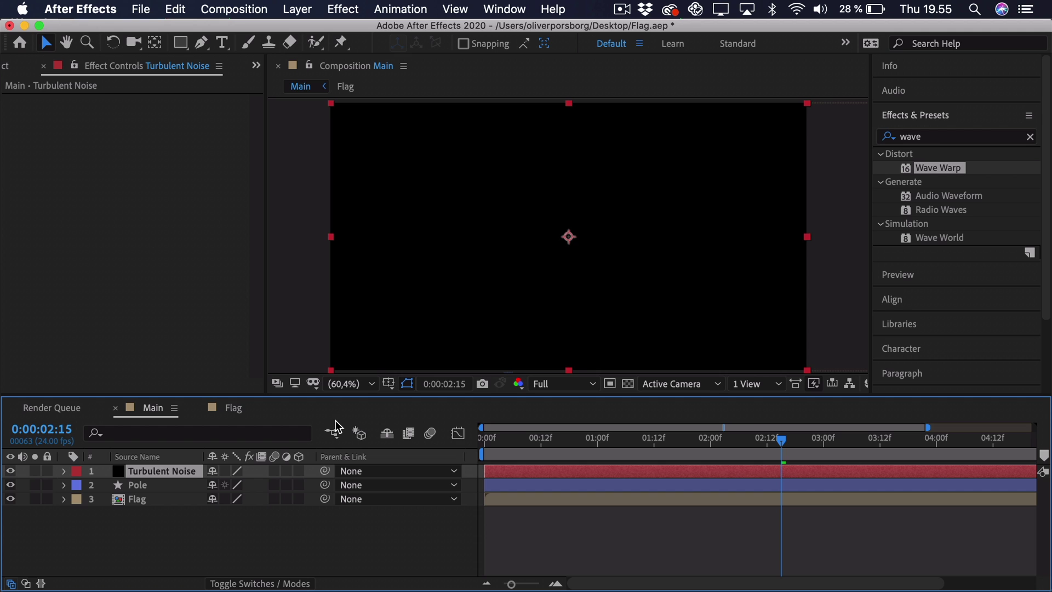
- Search 'turbul' and apply the Turbulent Noise effect to the new solid
click(949, 137)
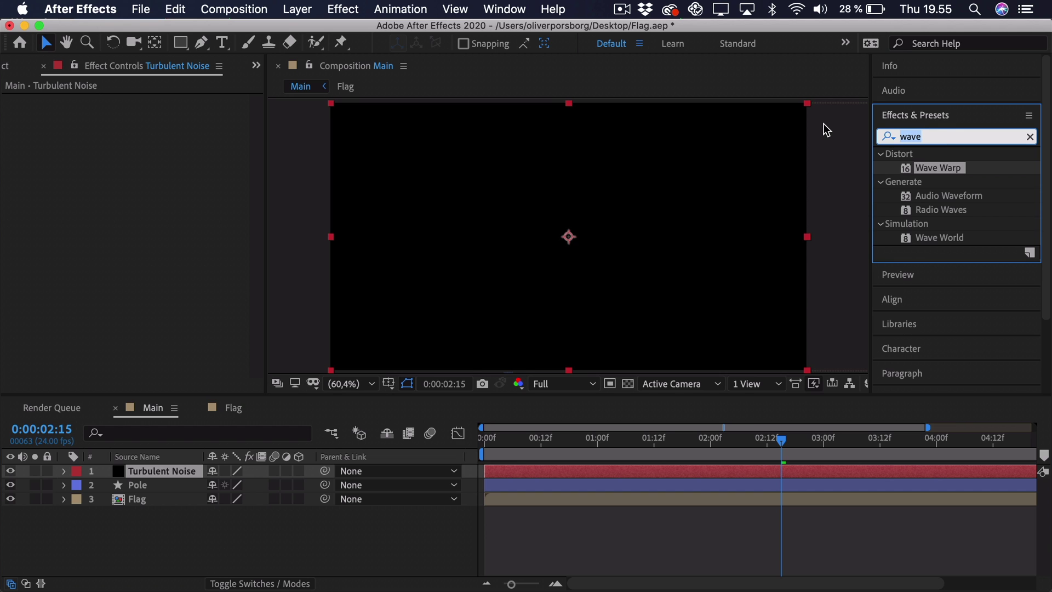
text(turbul)
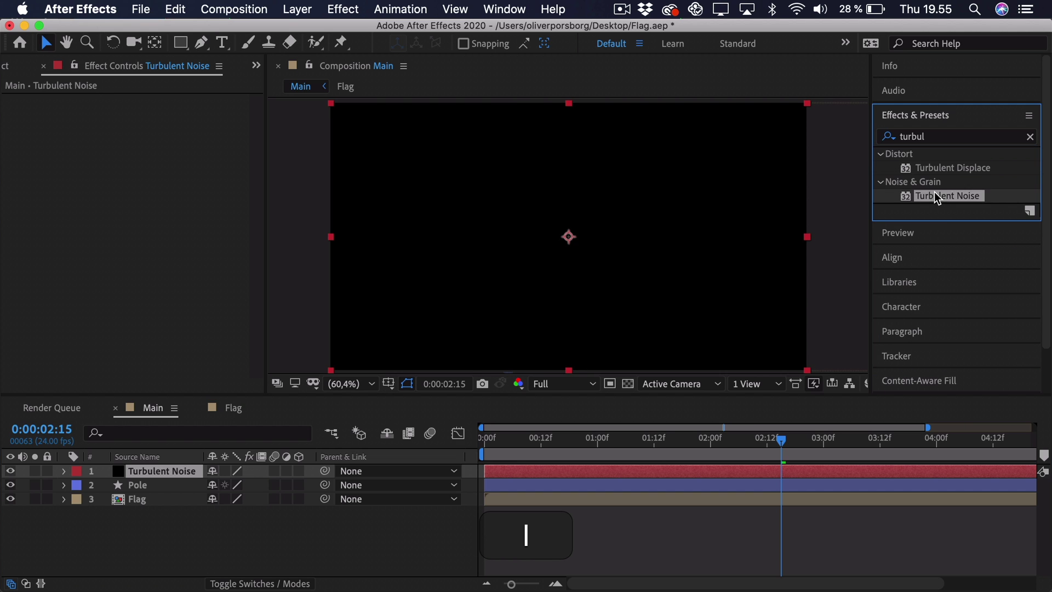
drag(935, 193, 166, 466)
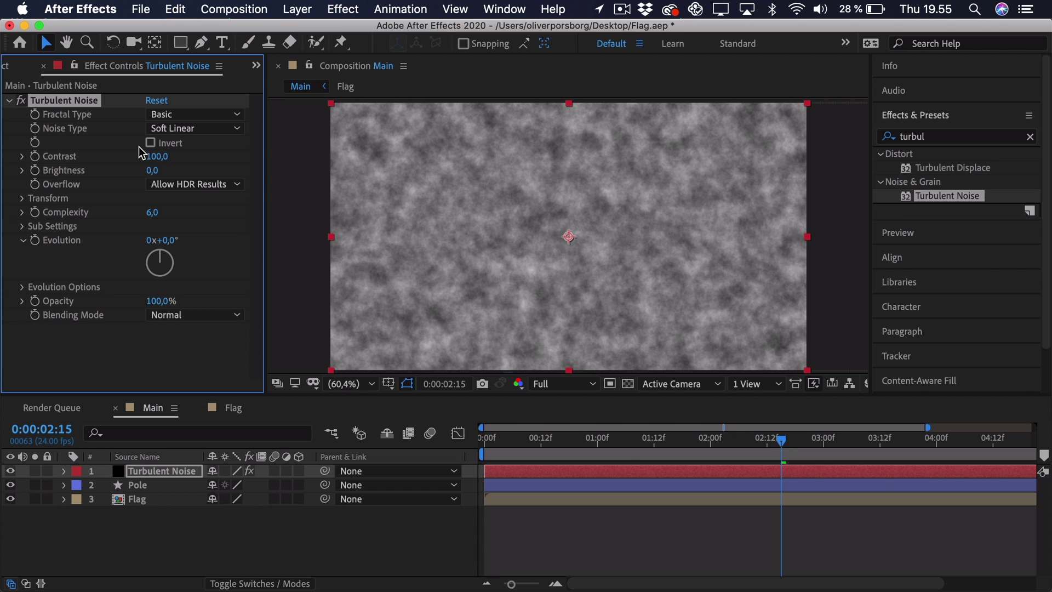
- Set Turbulent Noise's Fractal Type to Dynamic Progressive and Contrast to 247
click(169, 116)
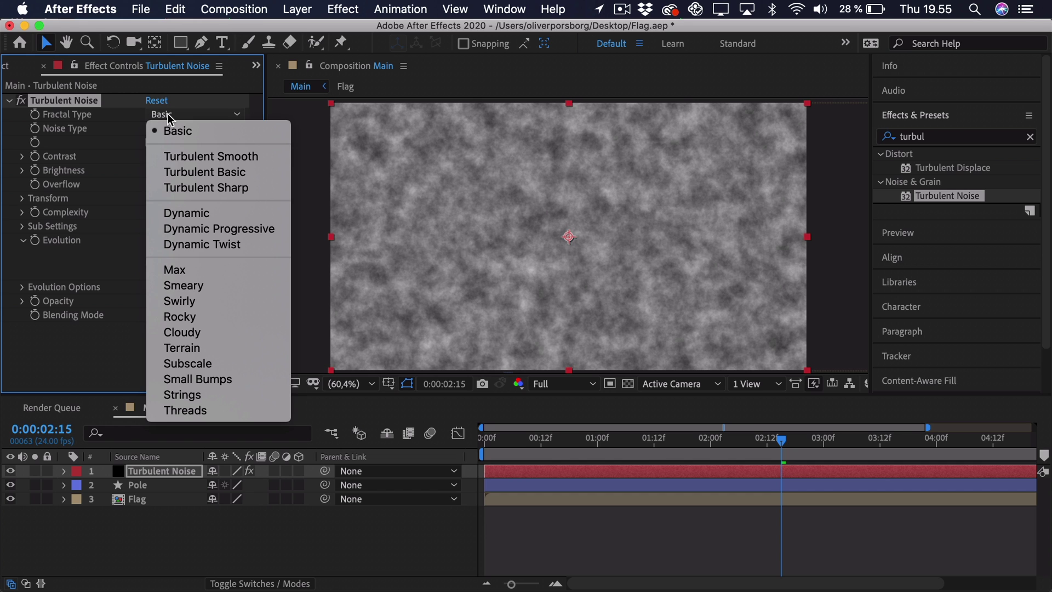
click(210, 229)
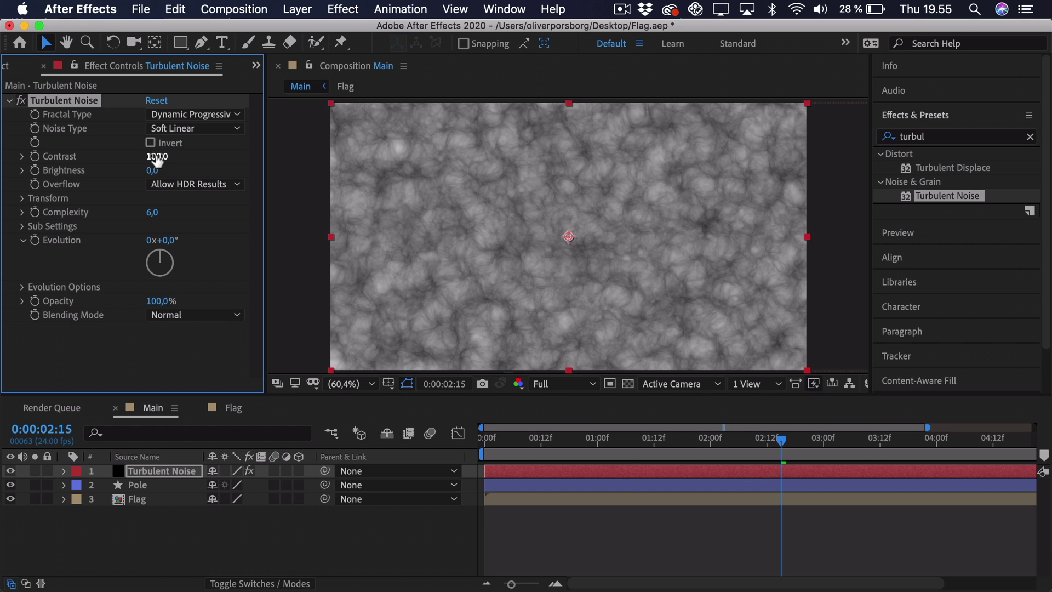
drag(156, 156, 267, 149)
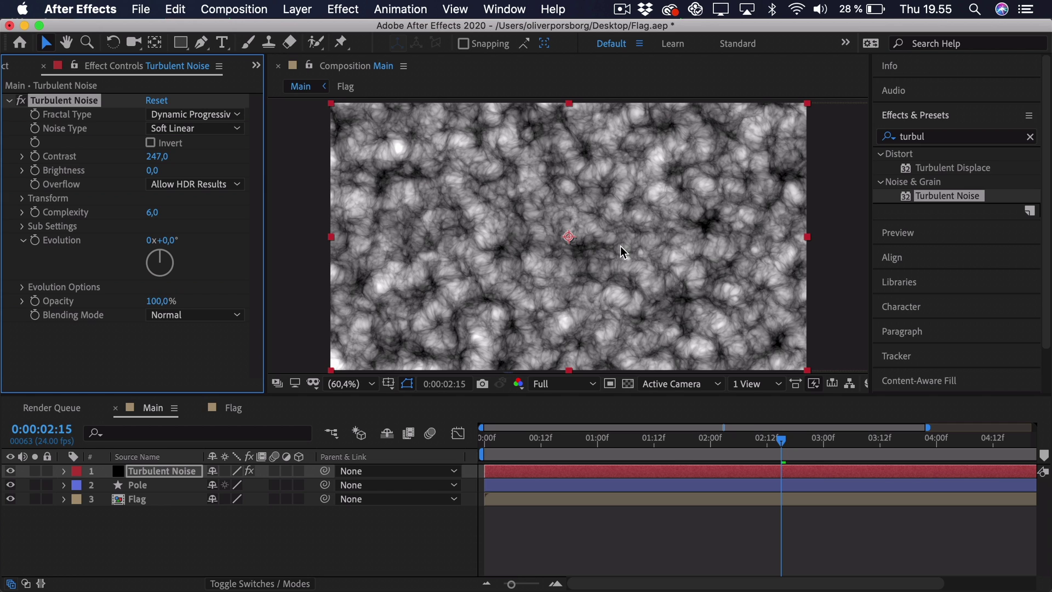
- Turn off Uniform Scaling and set noise Scale Width 83.5 and Scale Height 575.8
click(23, 199)
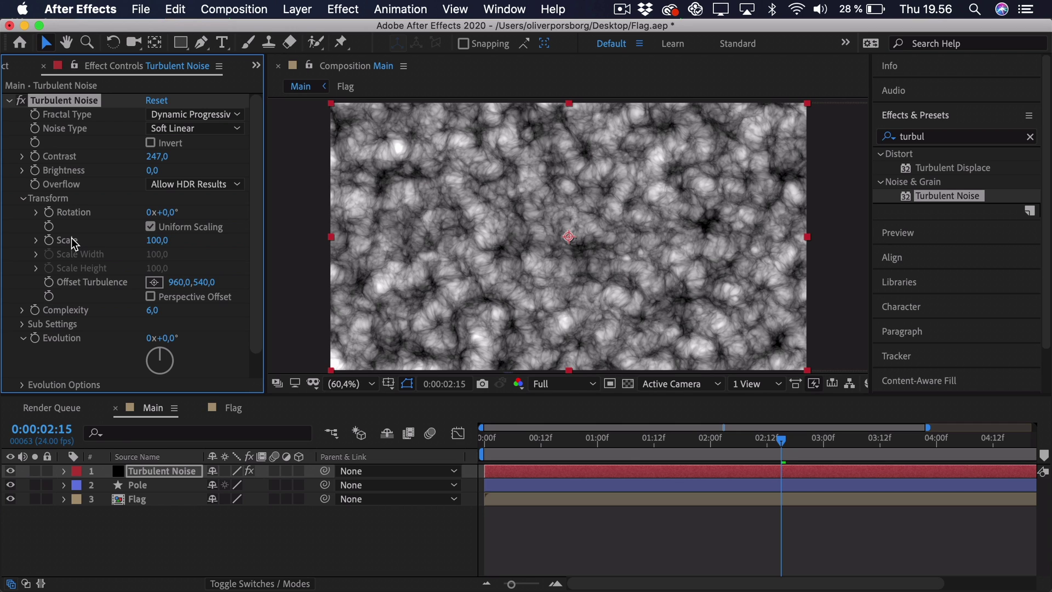
click(151, 227)
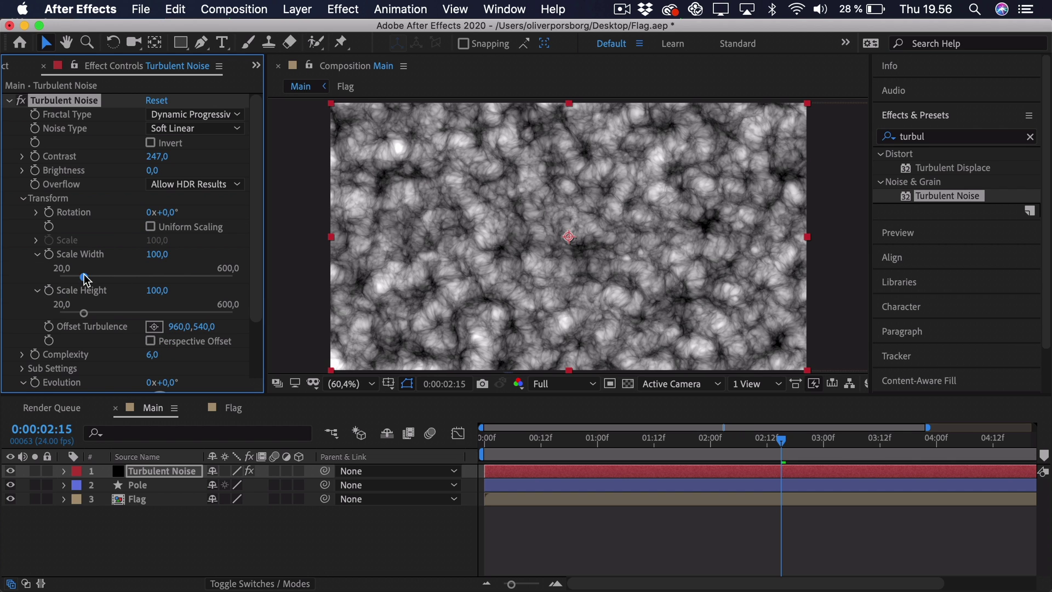
drag(84, 277, 117, 277)
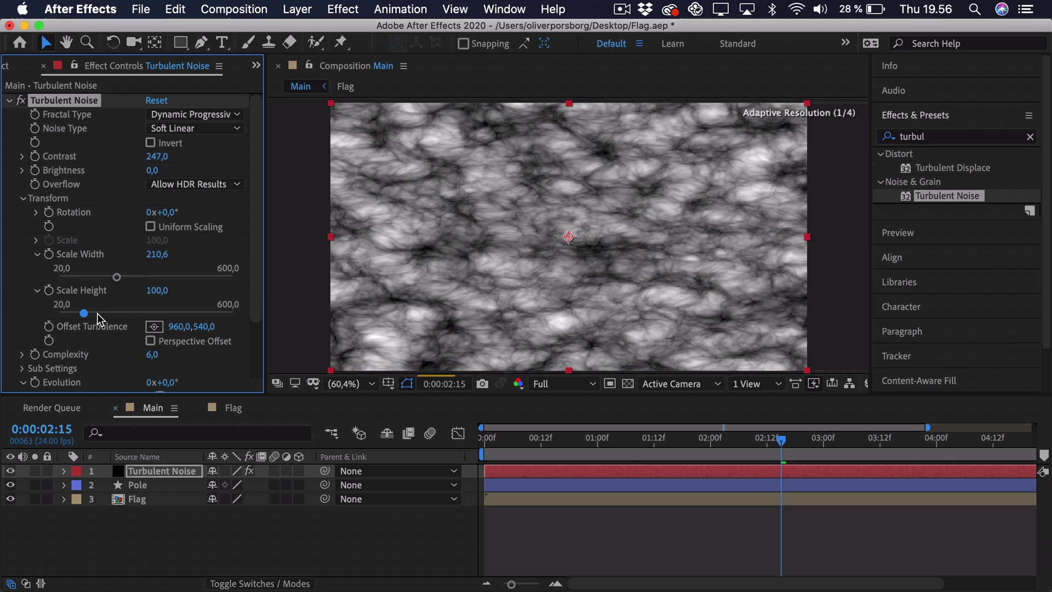
drag(84, 313, 199, 309)
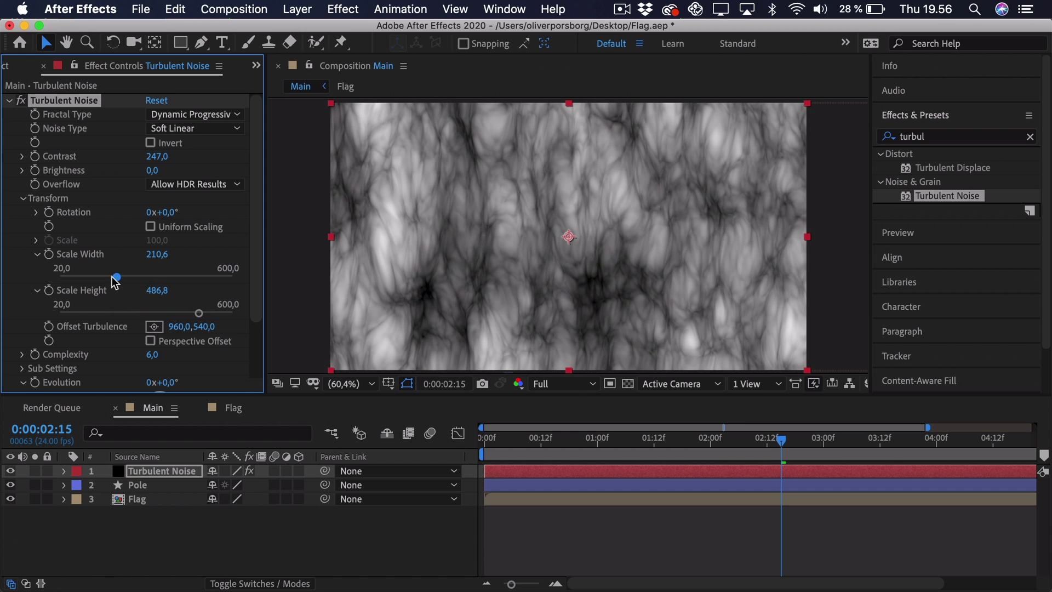
drag(113, 278, 79, 272)
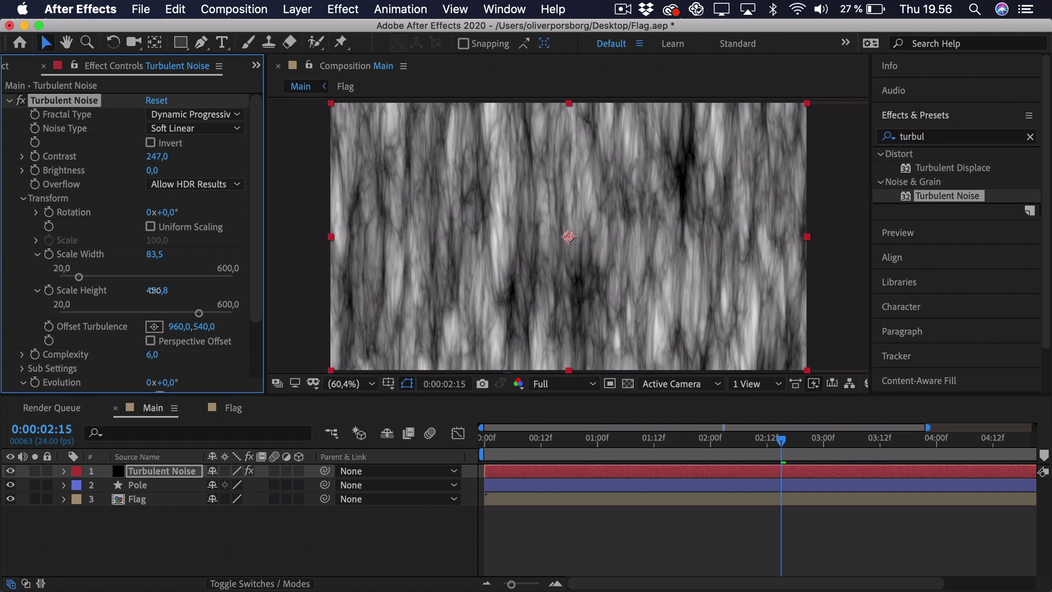
drag(156, 295, 235, 296)
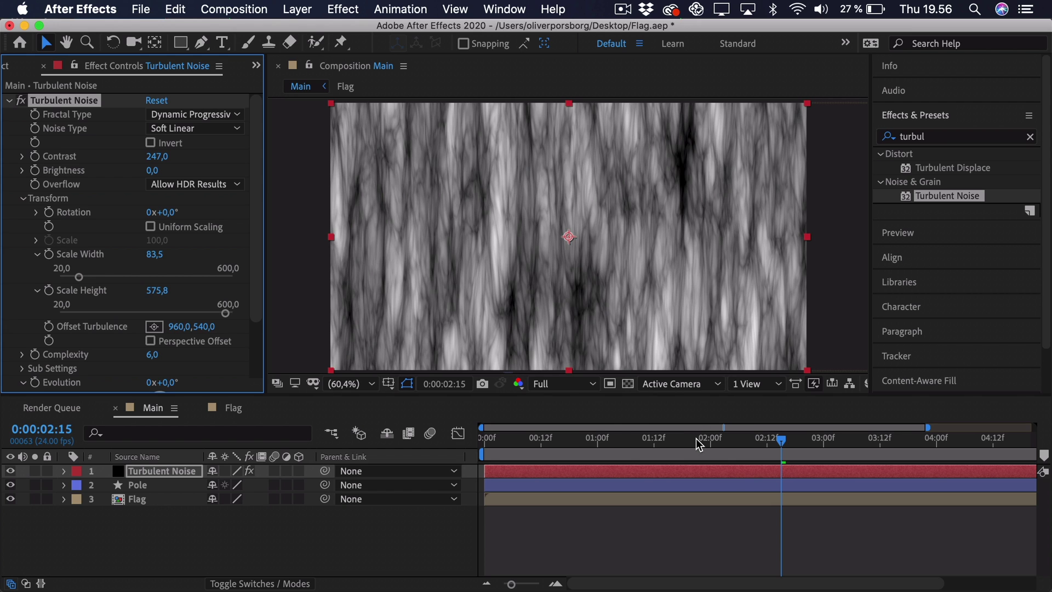
- Scrub to 0:00:00:16 and test an Evolution change on the noise, then undo it
mouse_move(698, 444)
mouse_down()
mouse_move(594, 441)
mouse_move(850, 441)
mouse_move(692, 441)
mouse_up()
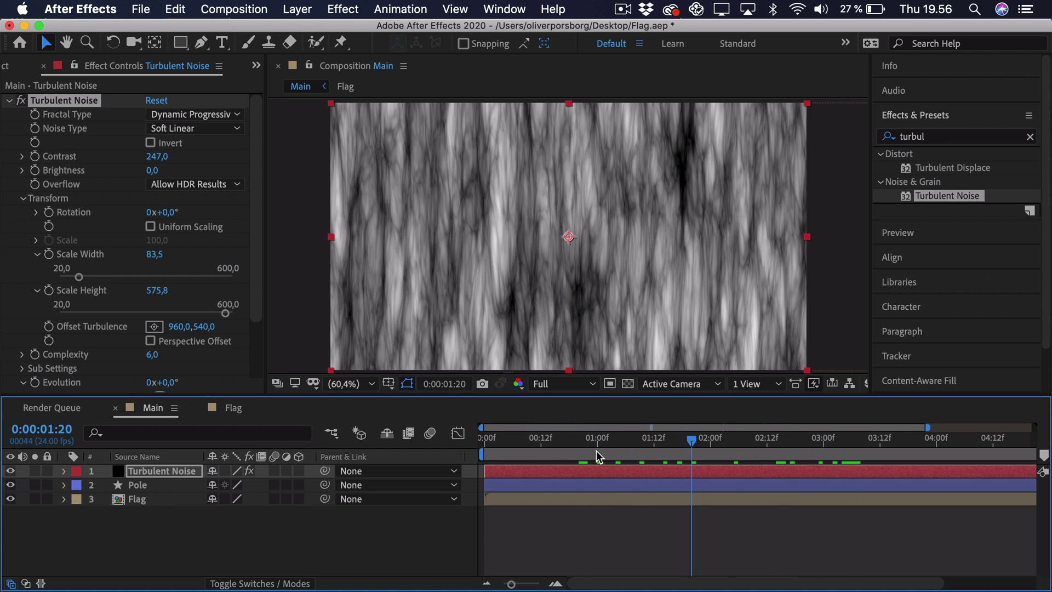
drag(597, 451, 561, 451)
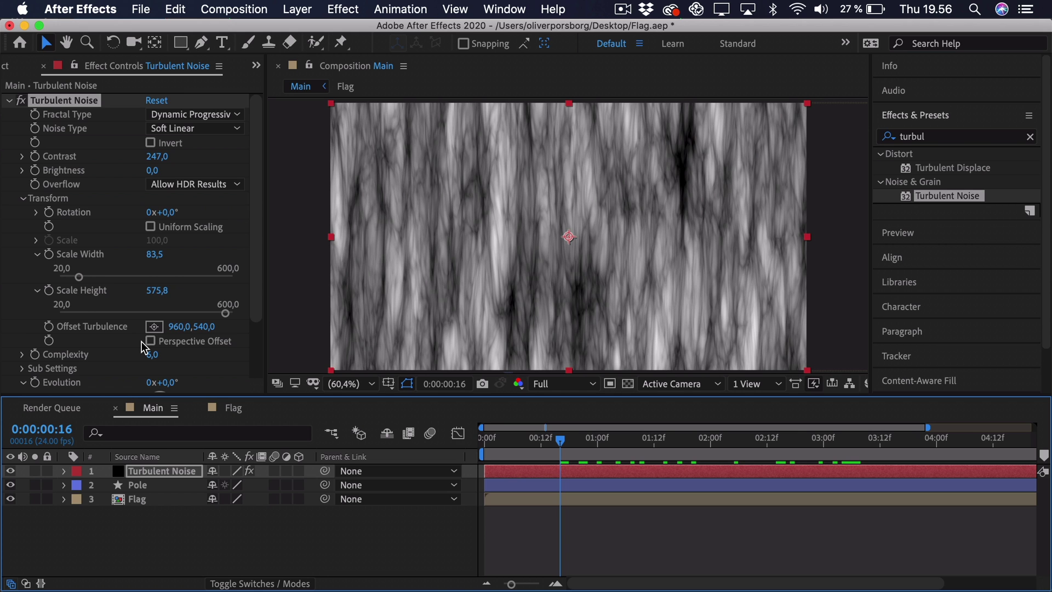
scroll(141, 341, down, 3)
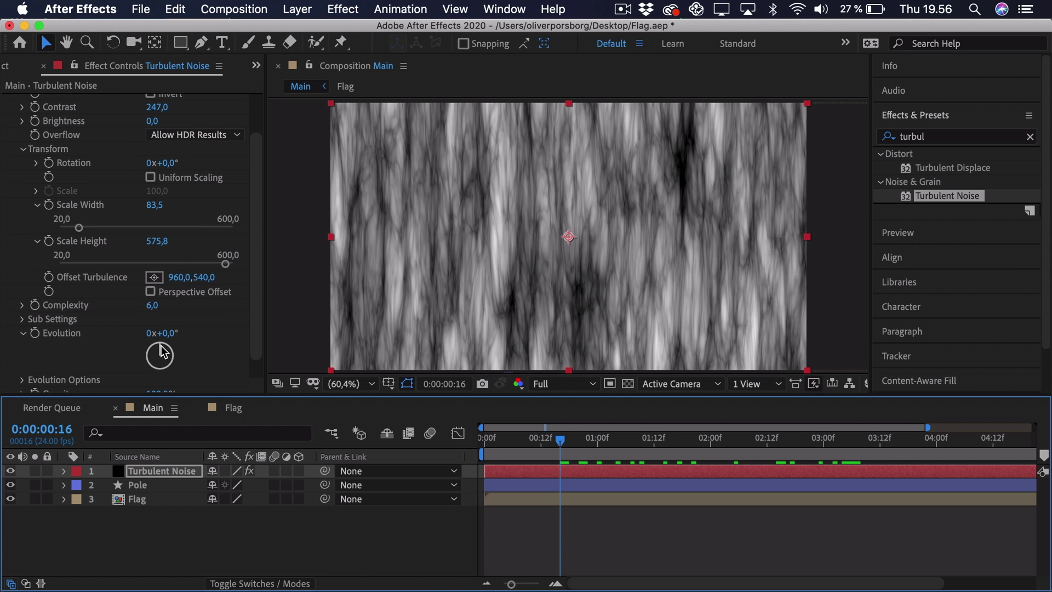
drag(156, 348, 178, 340)
key(super+z)
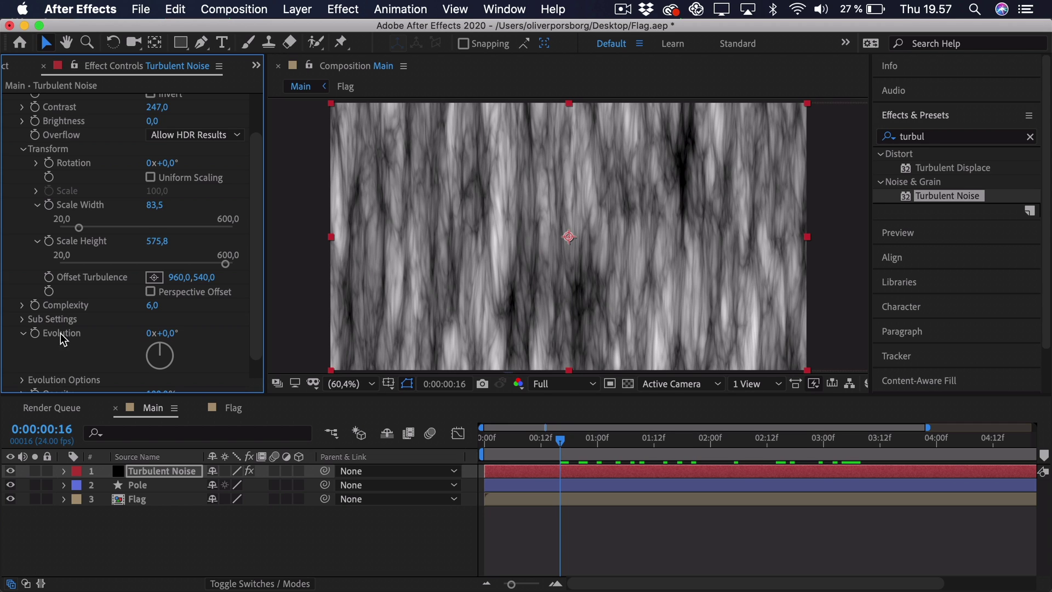
- Drive Evolution with the expression time*250, preview it from the start, and raise Contrast
alt+click(34, 334)
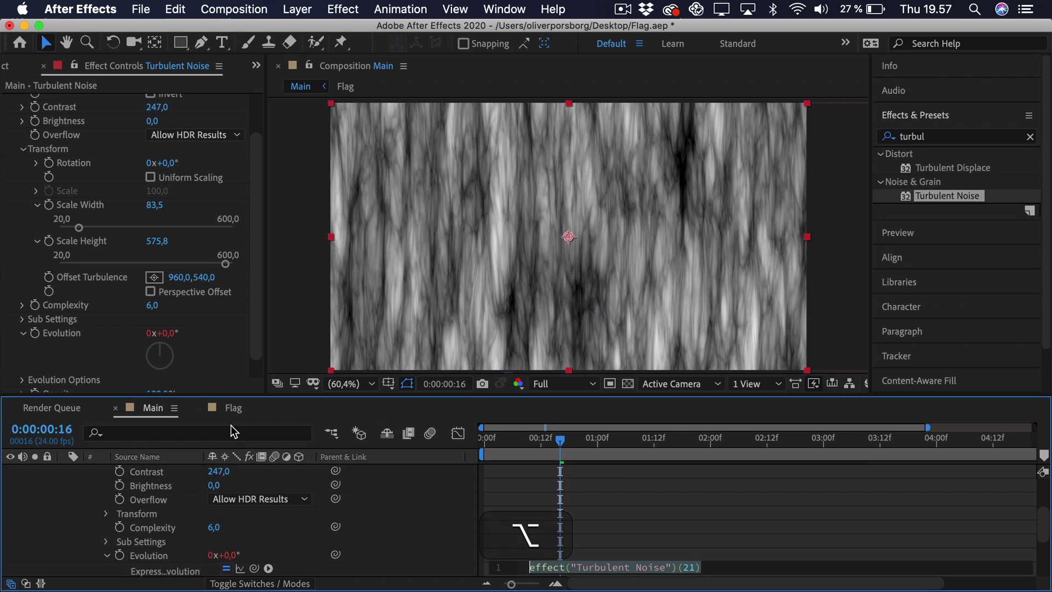
text(time)
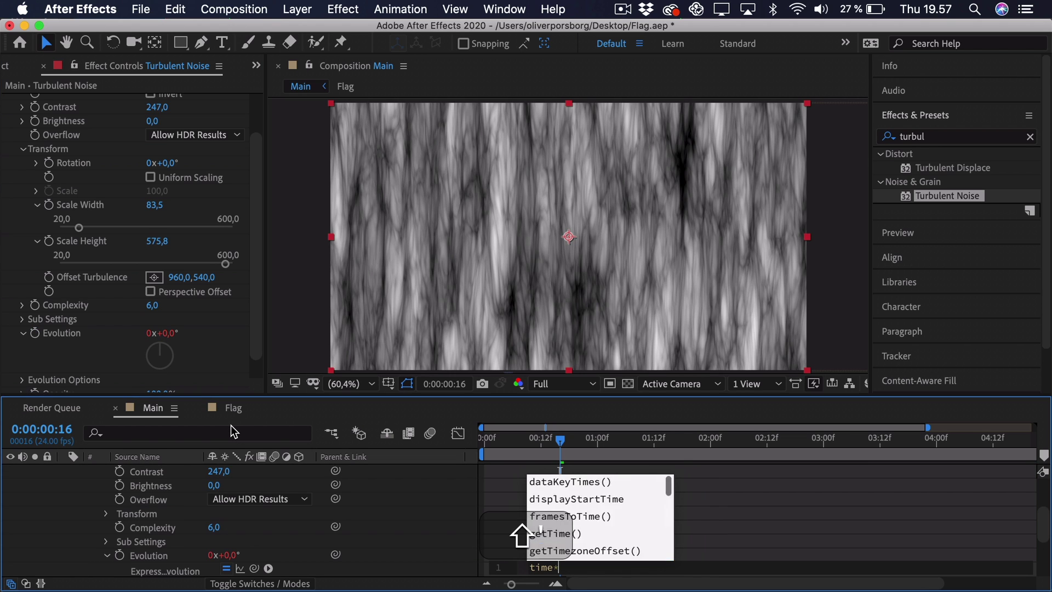
text(*)
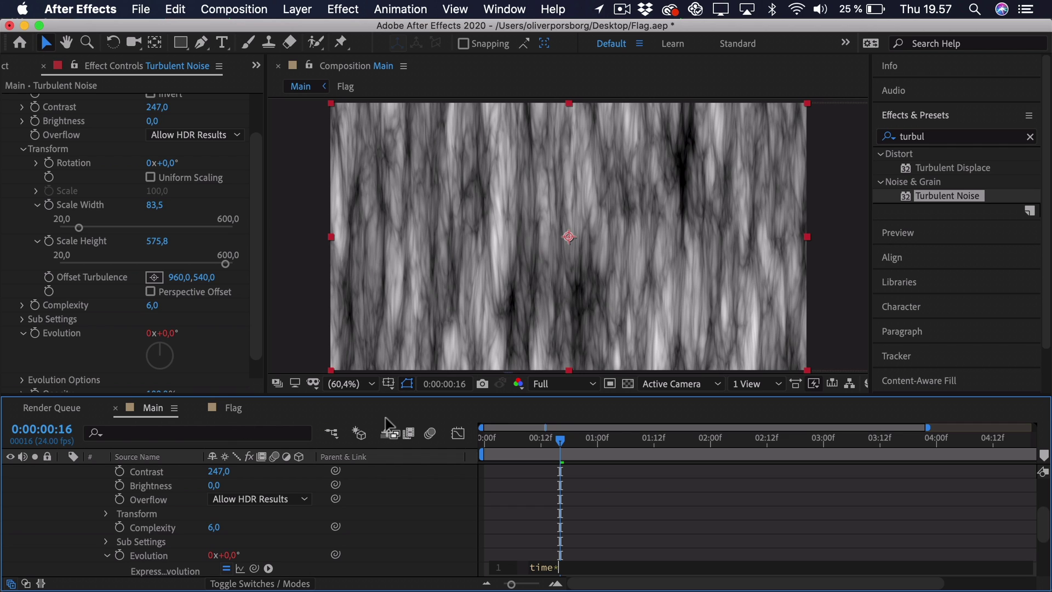
text(250)
click(537, 516)
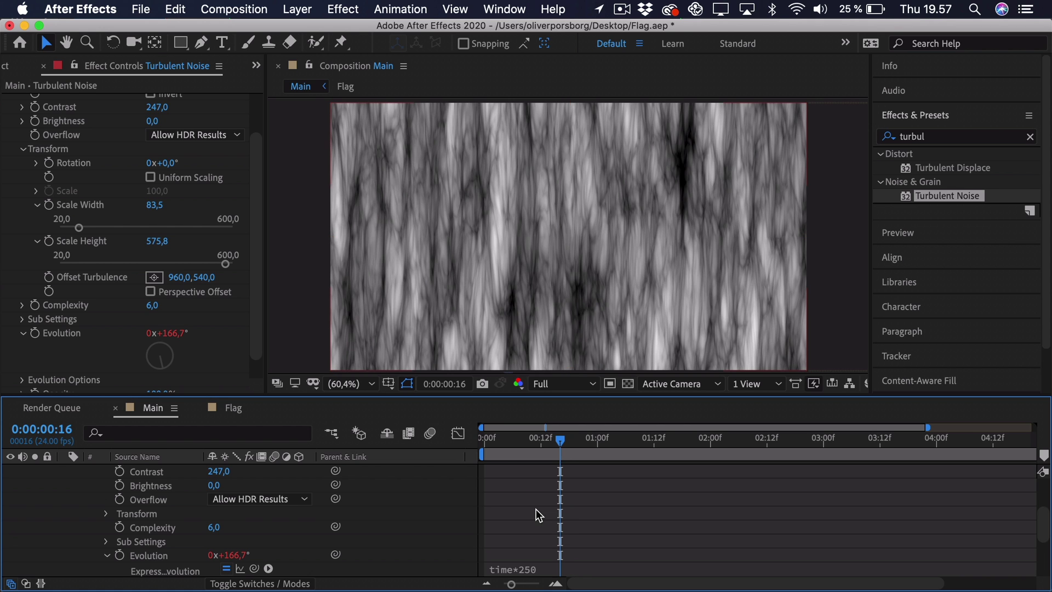
drag(504, 451, 352, 437)
key(space)
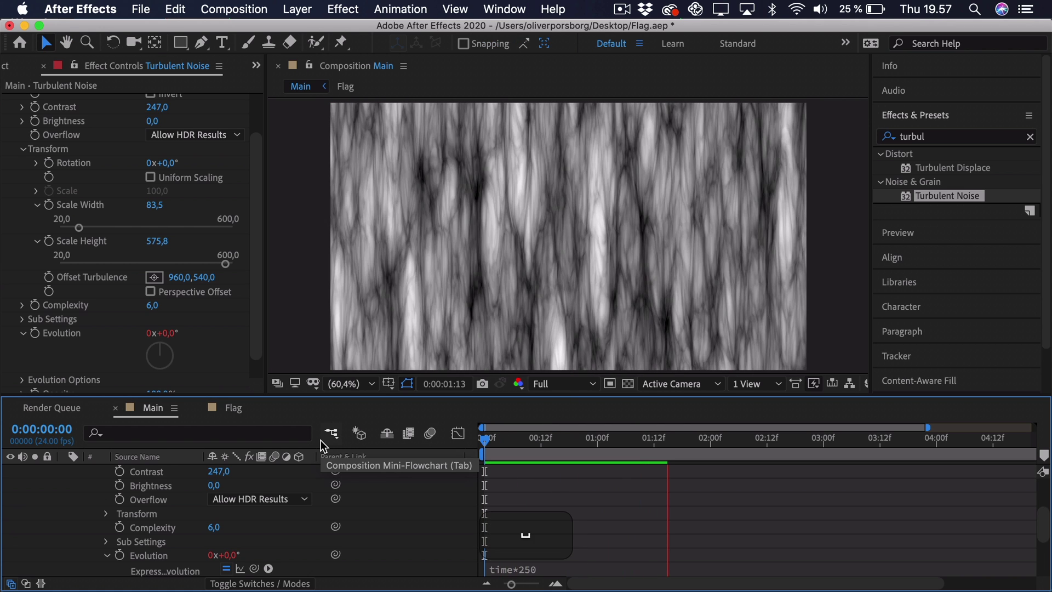
key(space)
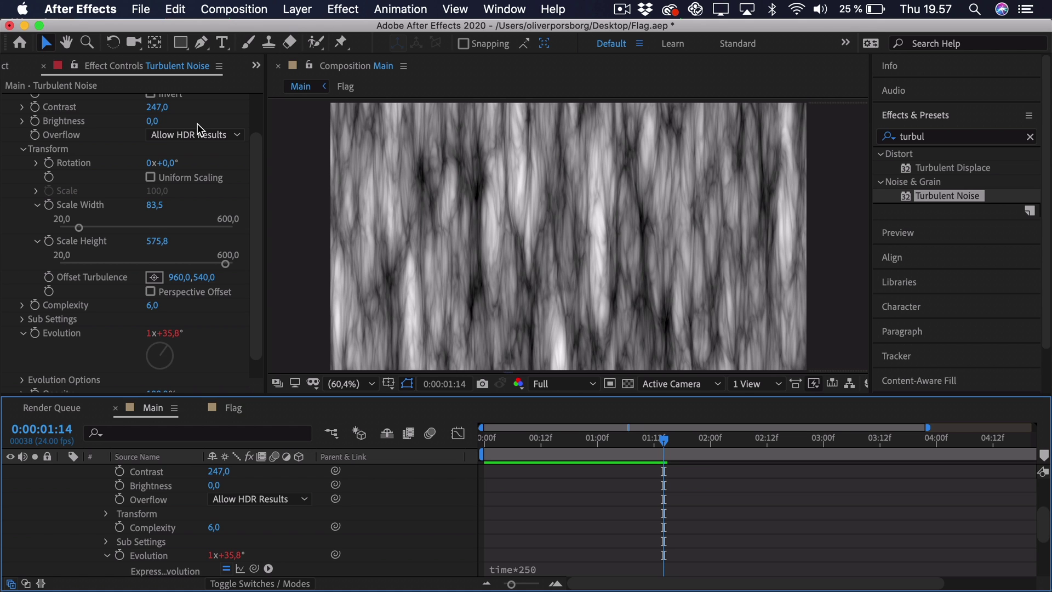
drag(157, 113, 226, 102)
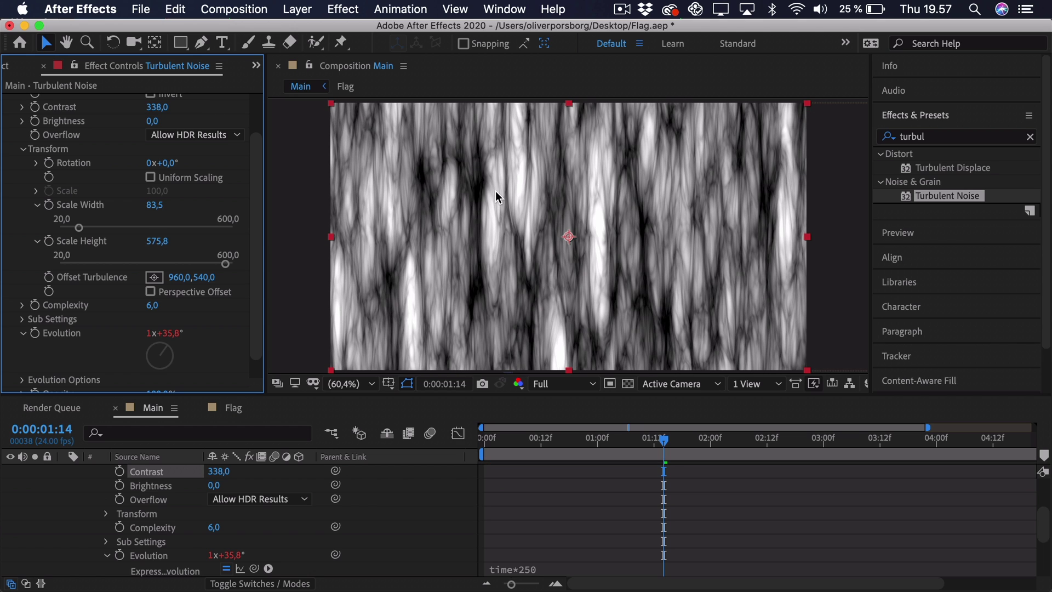
- Test shifting the noise layer and its Offset Turbulence to the right, undoing each move
drag(458, 227, 621, 239)
key(cmd+shift+z)
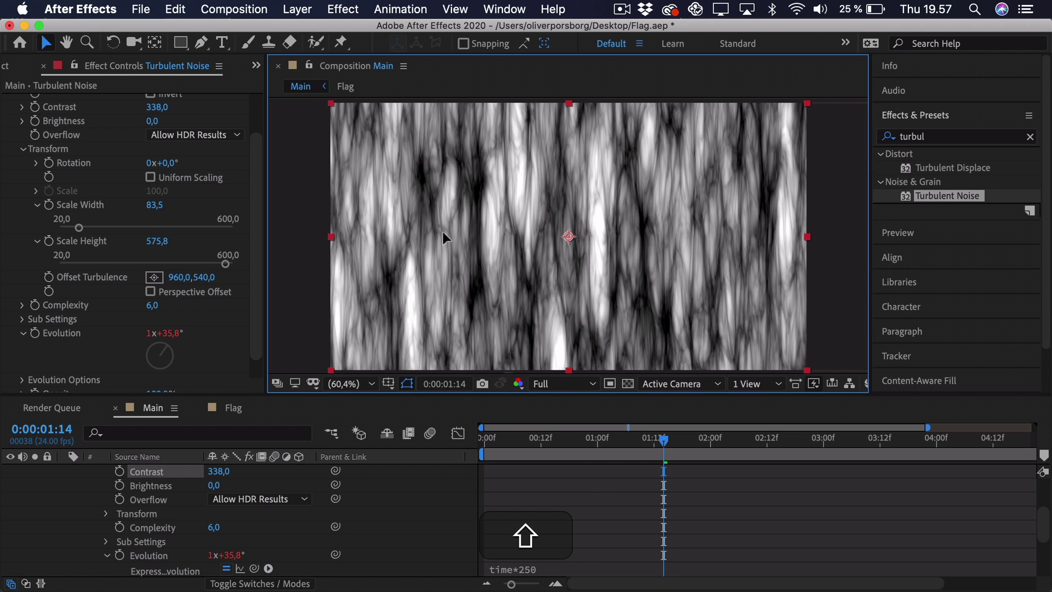
drag(443, 231, 591, 239)
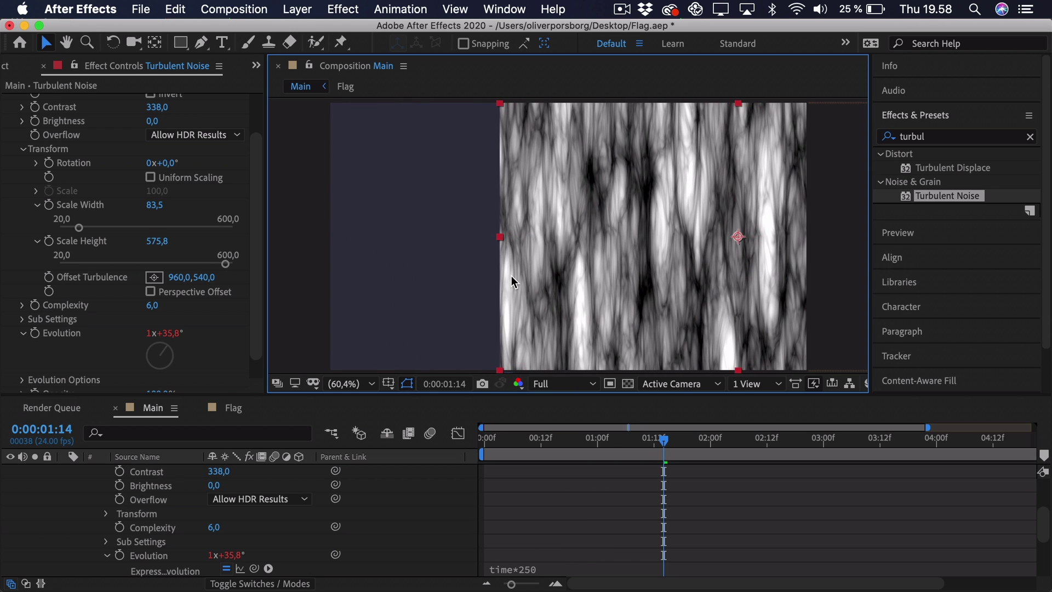
key(super+z)
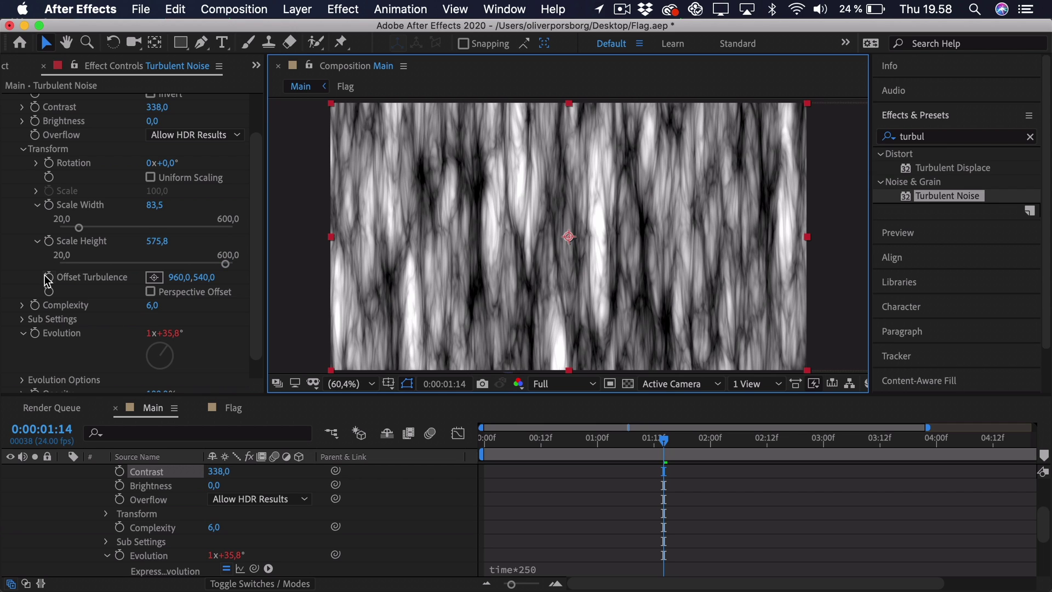
drag(177, 278, 499, 280)
key(super+z)
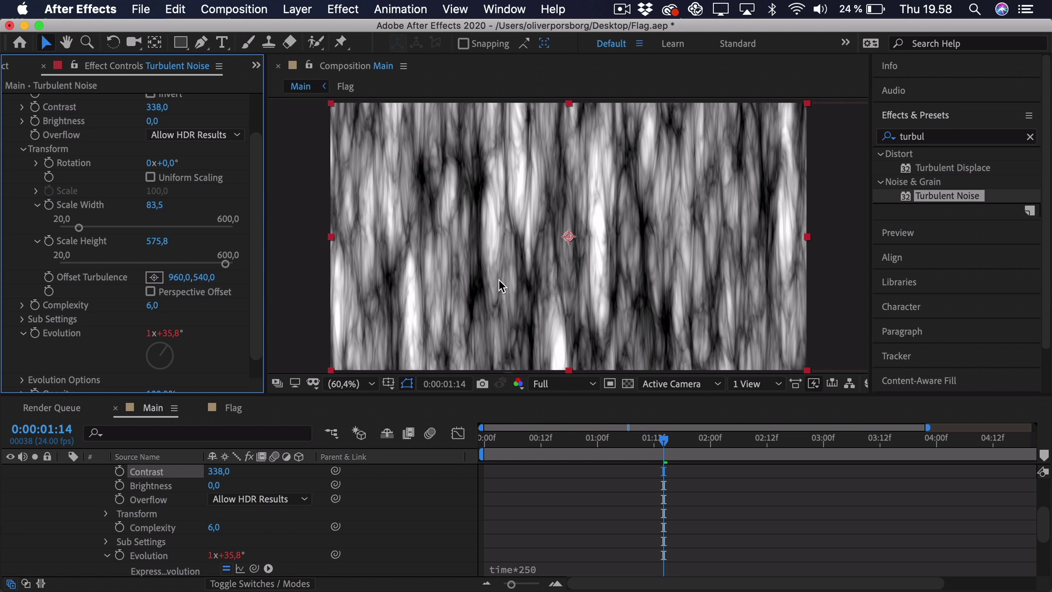
- Keyframe Offset Turbulence from 960 at the start to 1853 at the end, then preview the drift
drag(501, 437, 437, 438)
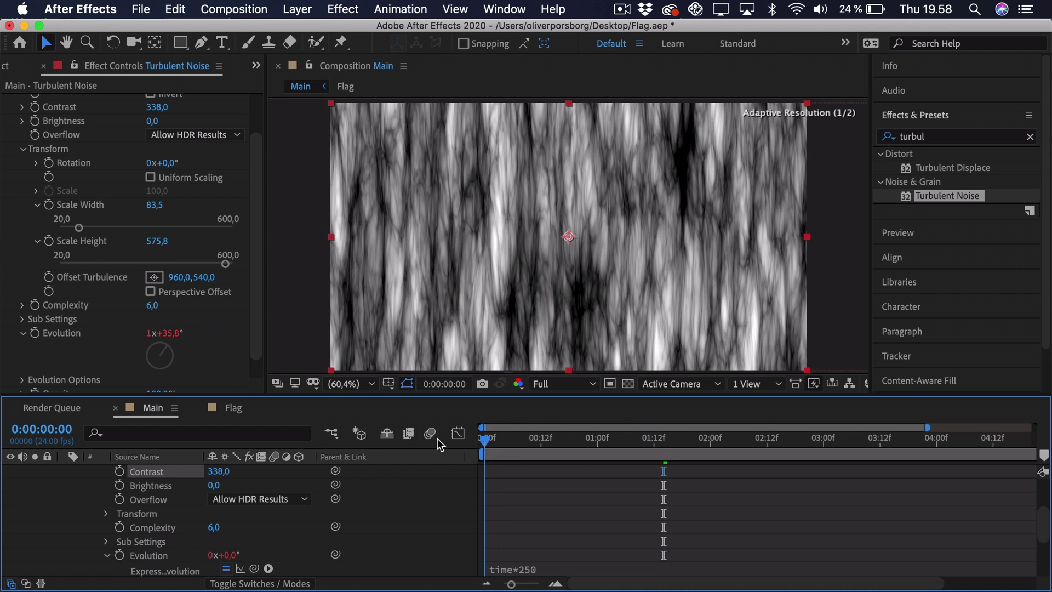
click(50, 278)
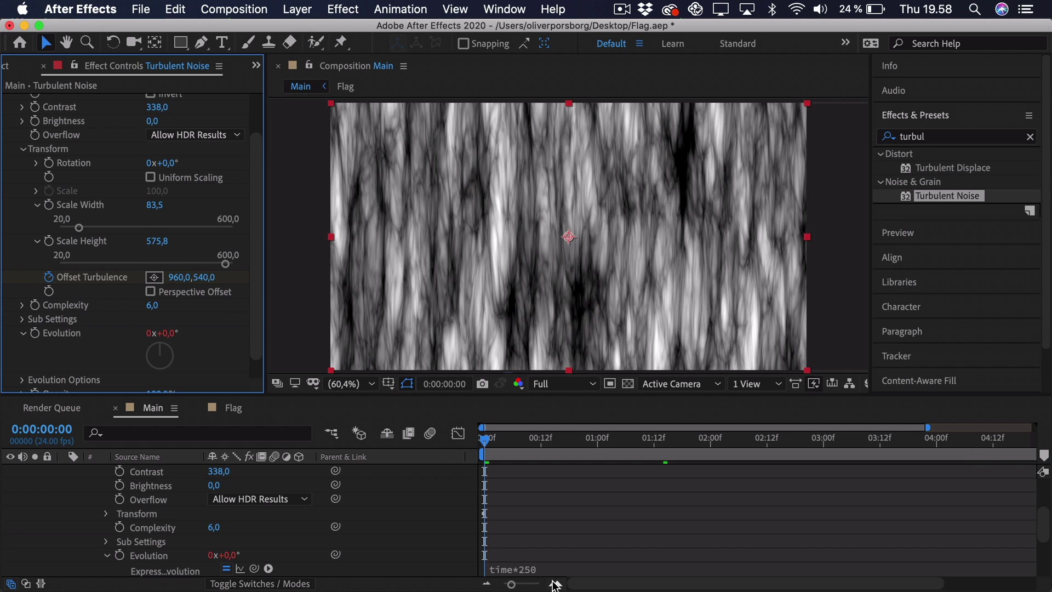
click(505, 584)
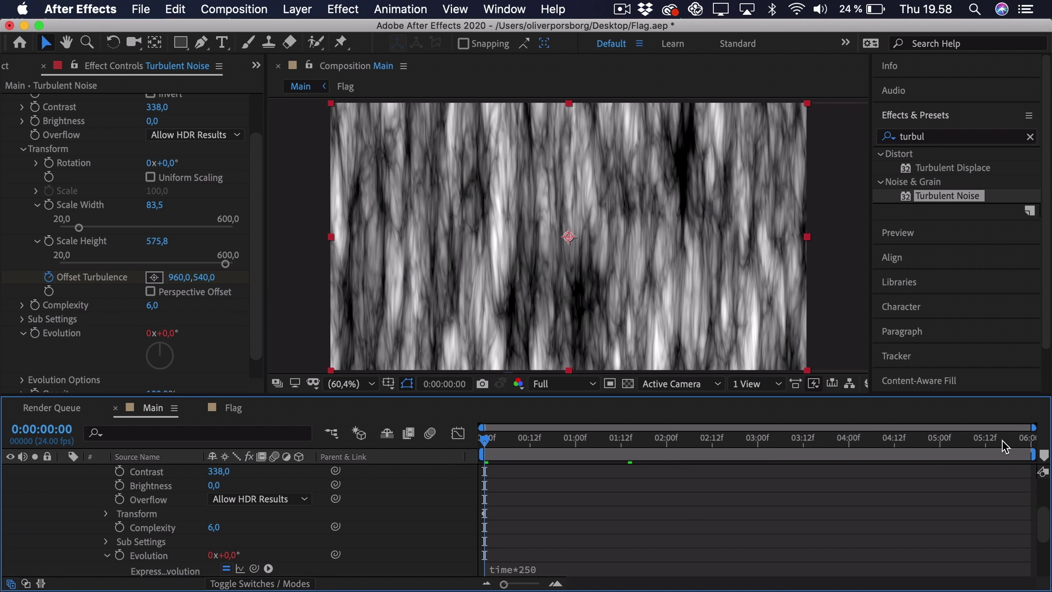
drag(1011, 438, 1047, 440)
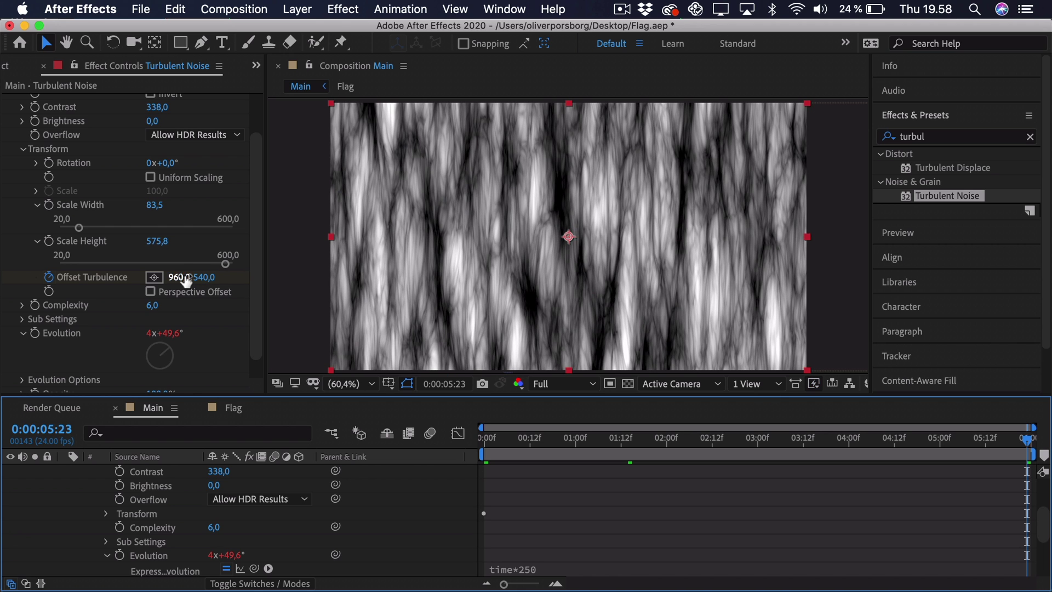
drag(180, 277, 891, 263)
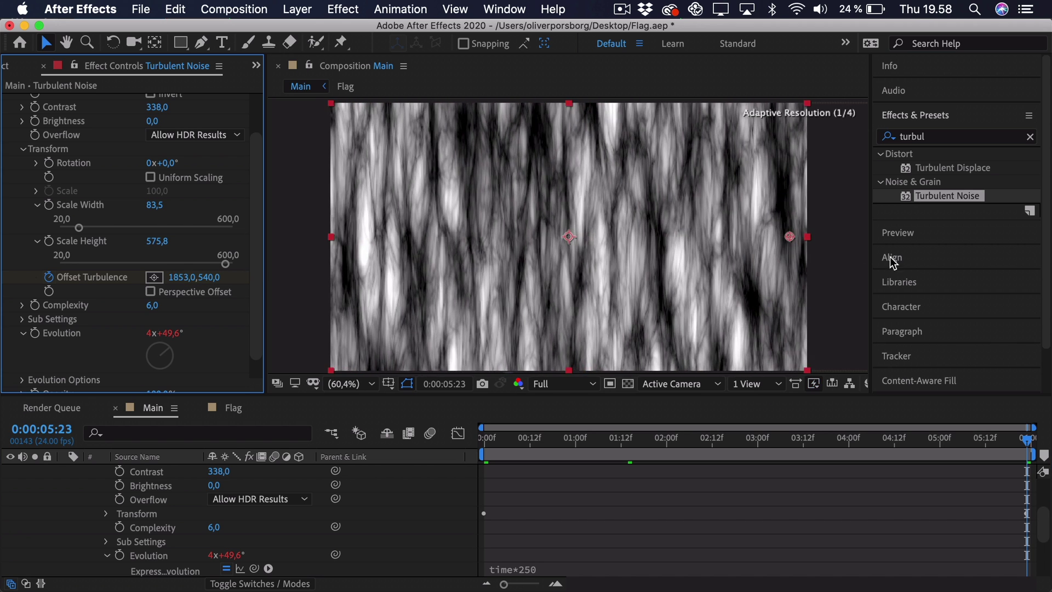
drag(535, 446, 378, 441)
key(super+z)
key(space)
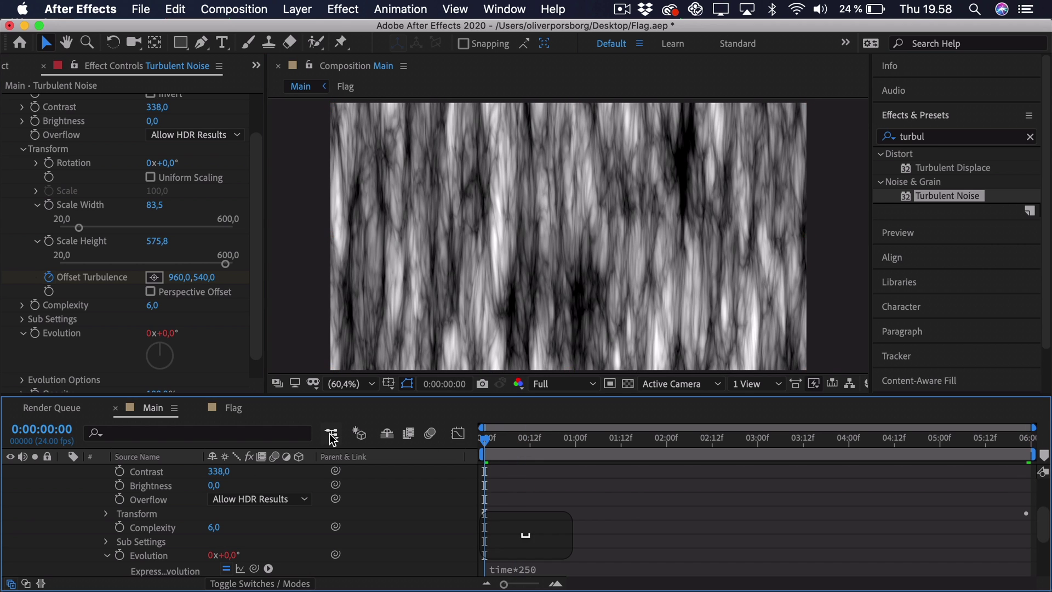
key(space)
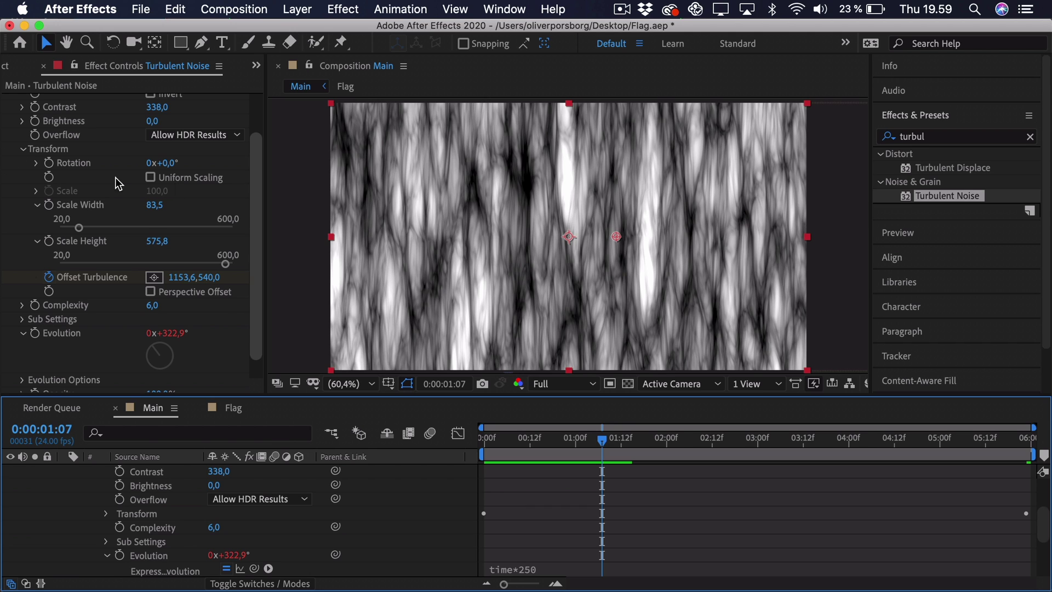
- Collapse the Turbulent Noise settings and apply Gaussian Blur to the noise layer
scroll(110, 174, up, 2)
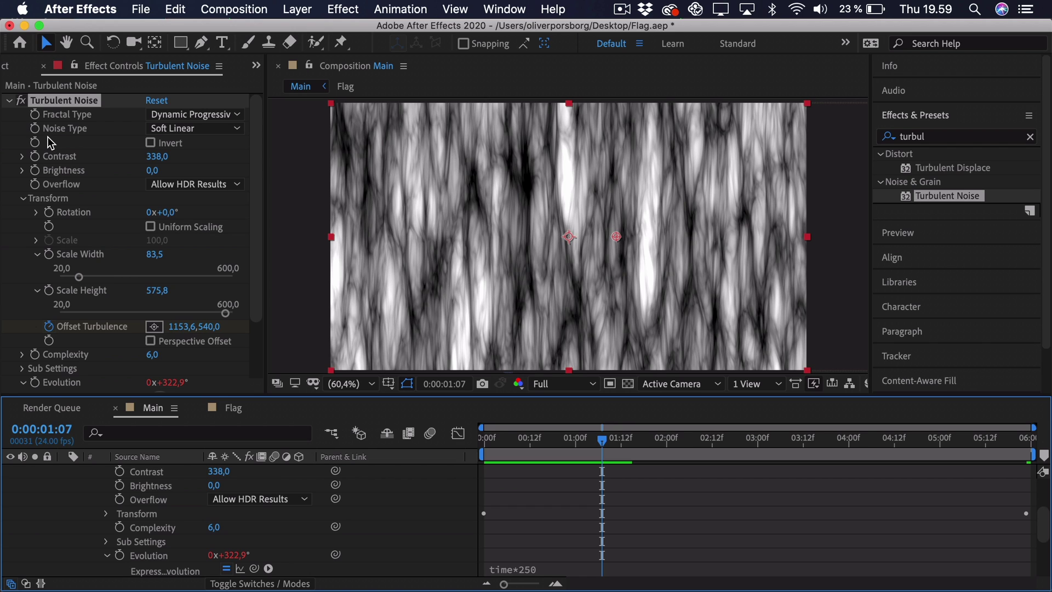
click(9, 101)
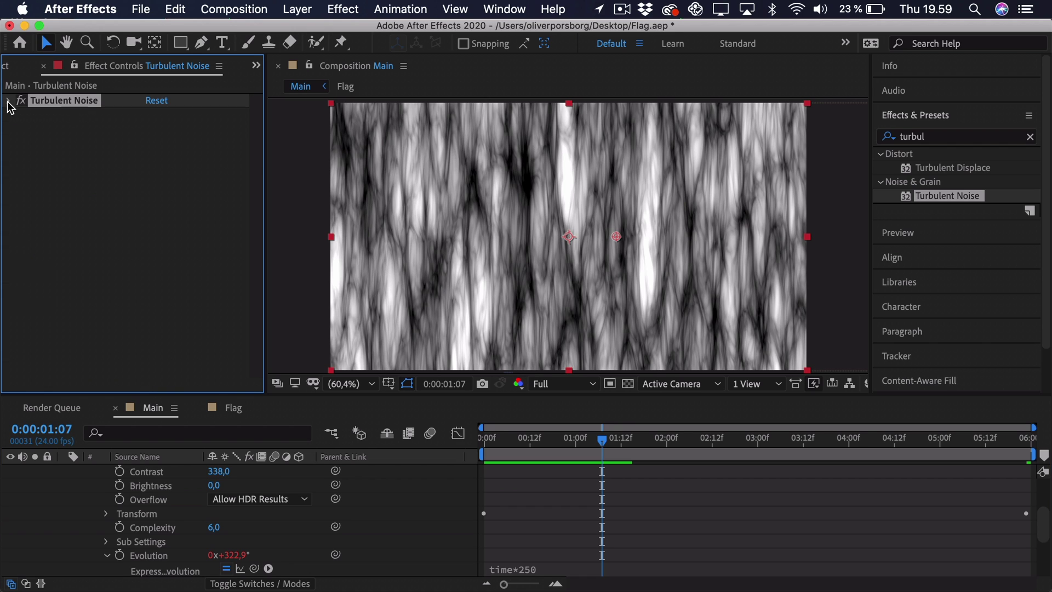
click(932, 133)
text(gaussi)
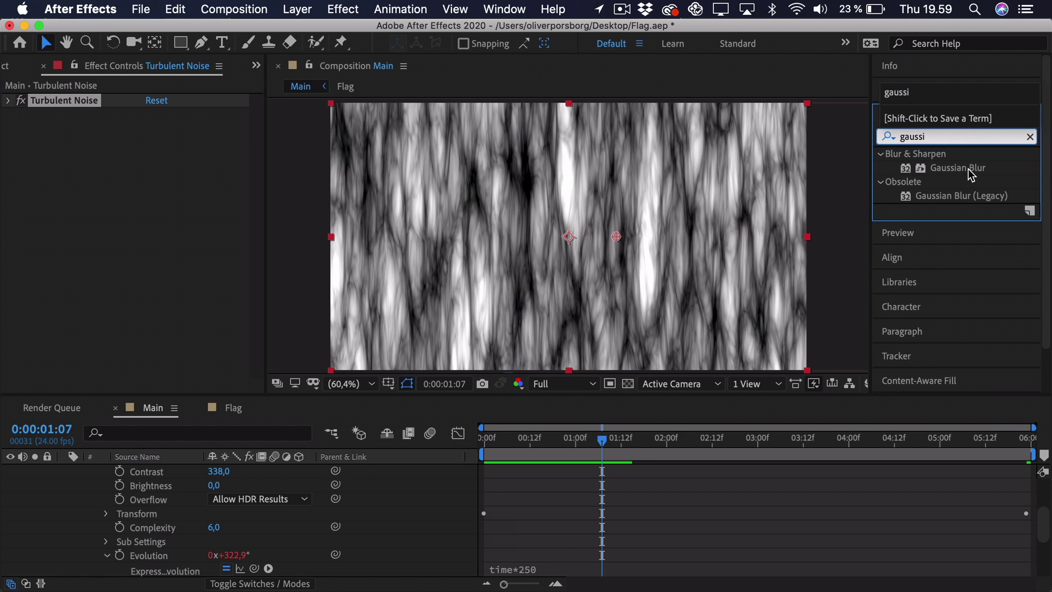
drag(965, 169, 138, 233)
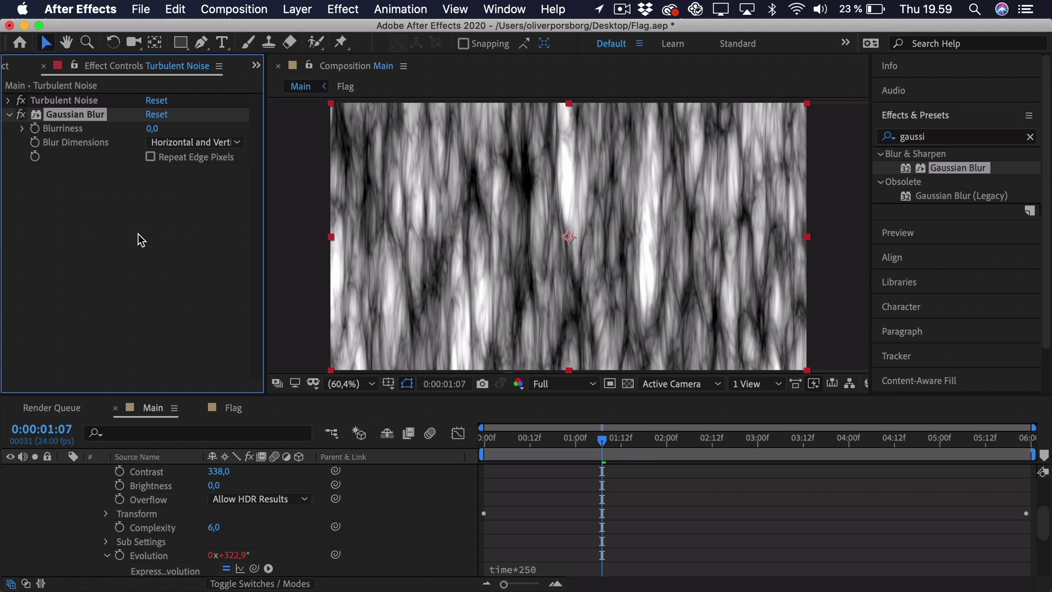
- Set Gaussian Blur's Blurriness to 20, then raise it to 30
click(154, 130)
text(20)
key(Return)
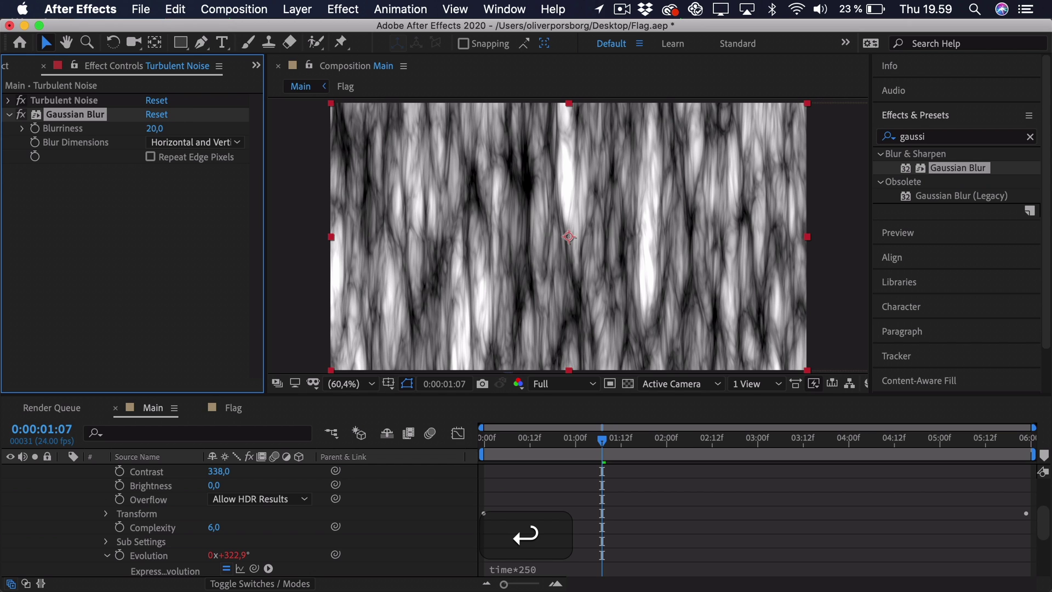
click(159, 131)
text(30)
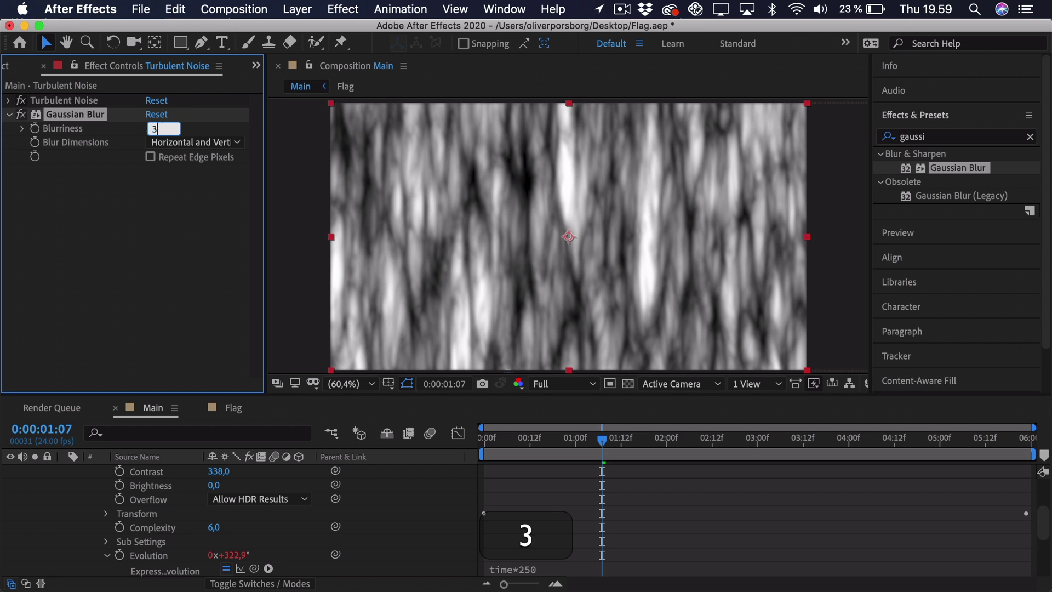
key(Return)
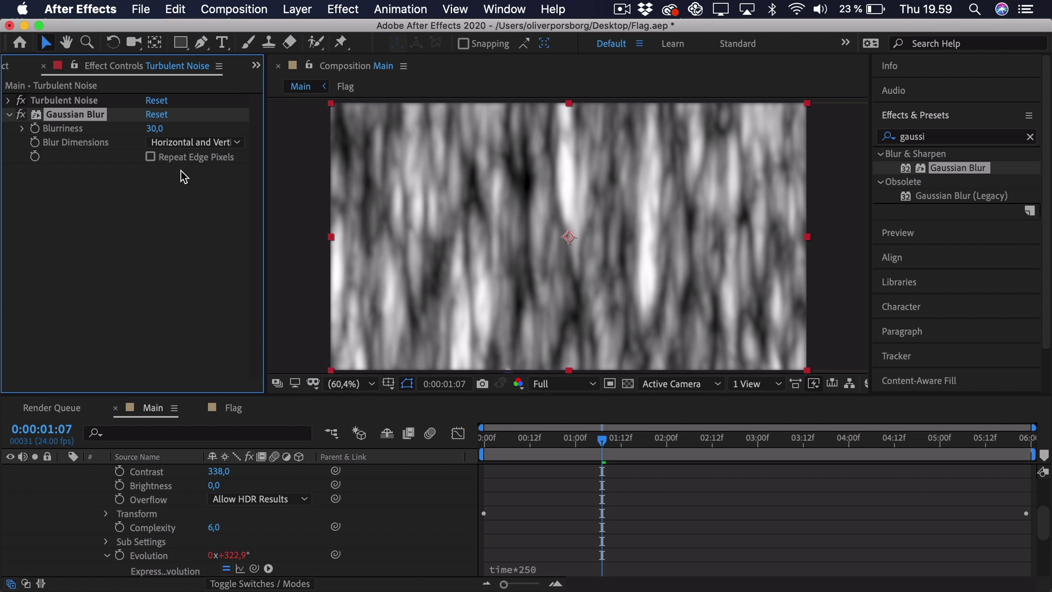
- Pre-compose the noise layer as 'Turbulent Noise', moving all attributes into the new composition
scroll(153, 489, up, 5)
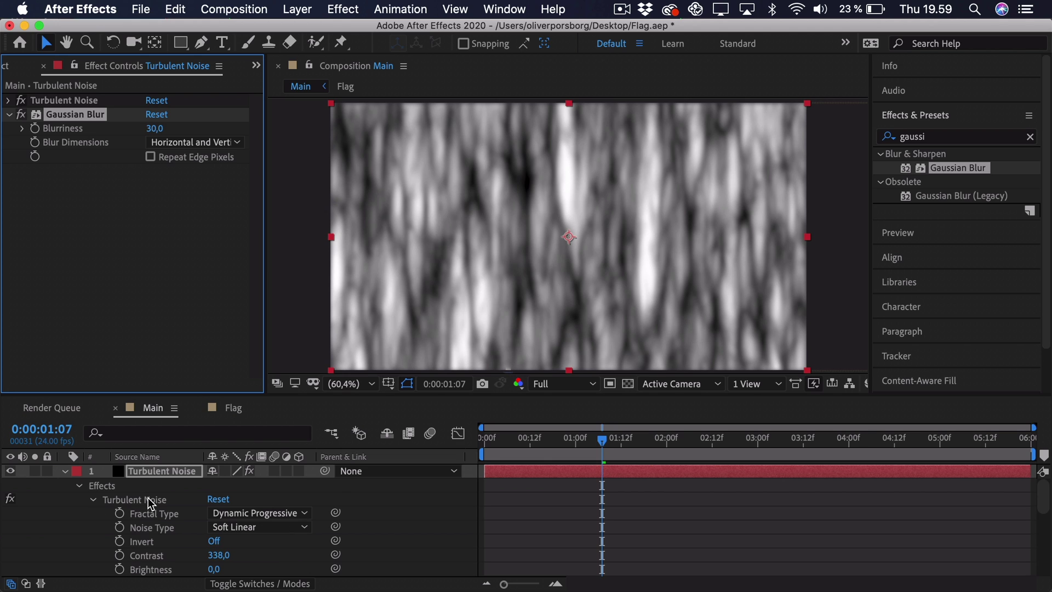
click(64, 470)
click(92, 525)
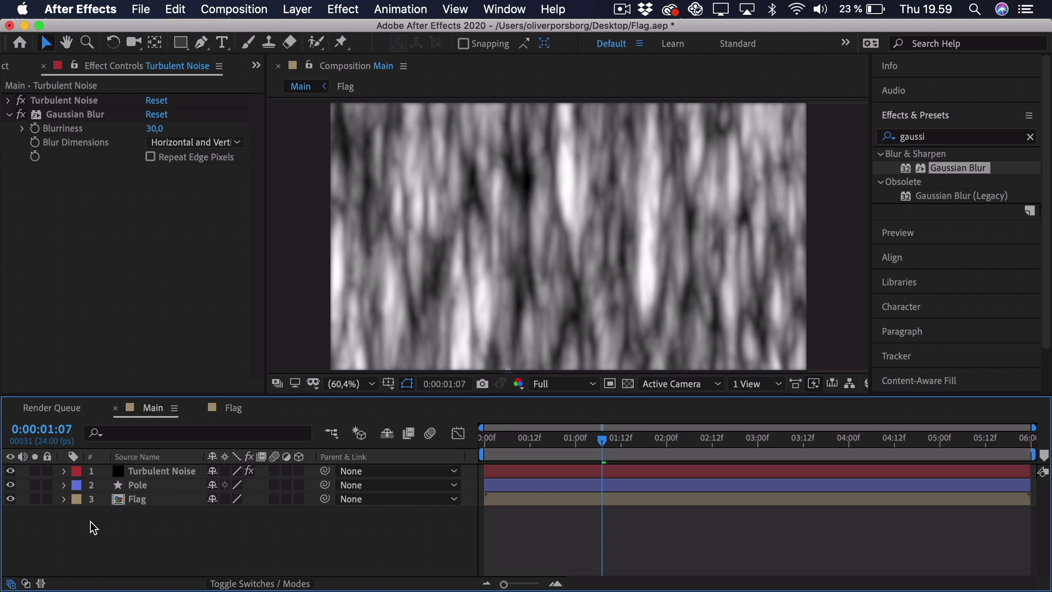
right_click(167, 467)
click(203, 519)
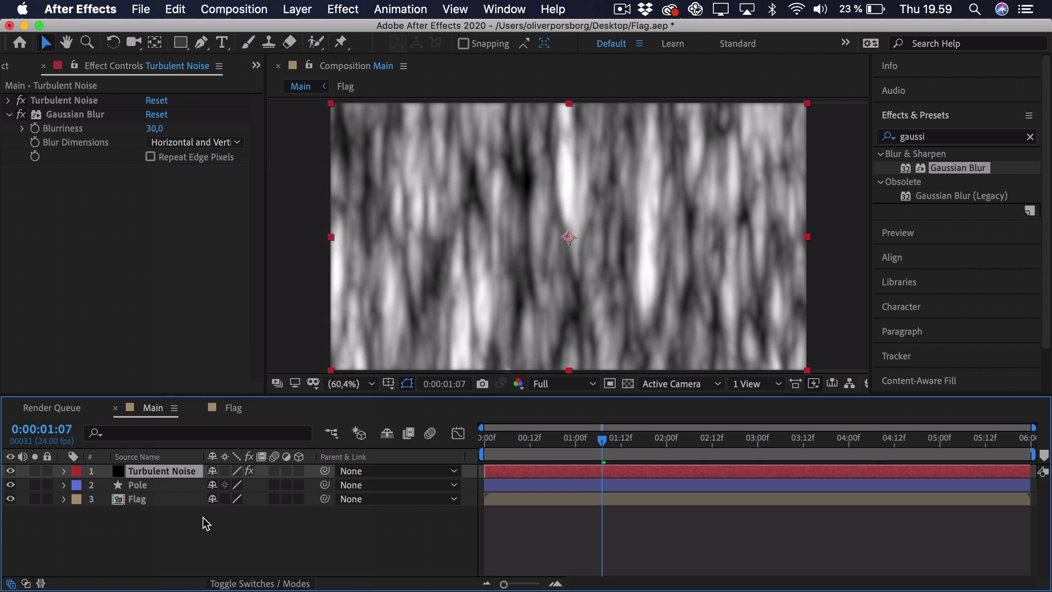
click(230, 135)
key(BackSpace)
key(BackSpace)
key(BackSpace)
key(BackSpace)
key(BackSpace)
key(BackSpace)
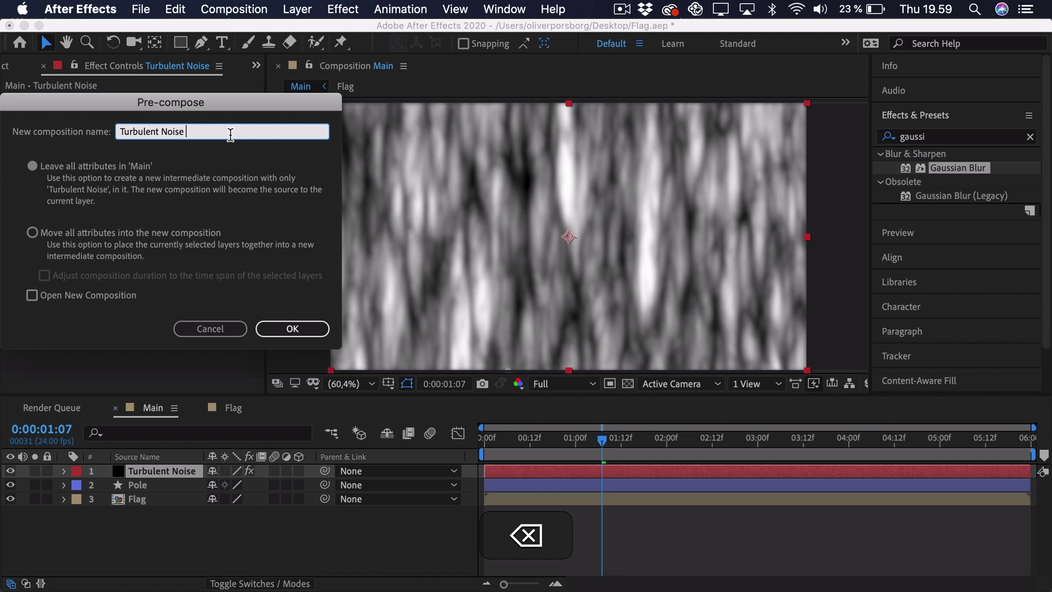
click(92, 233)
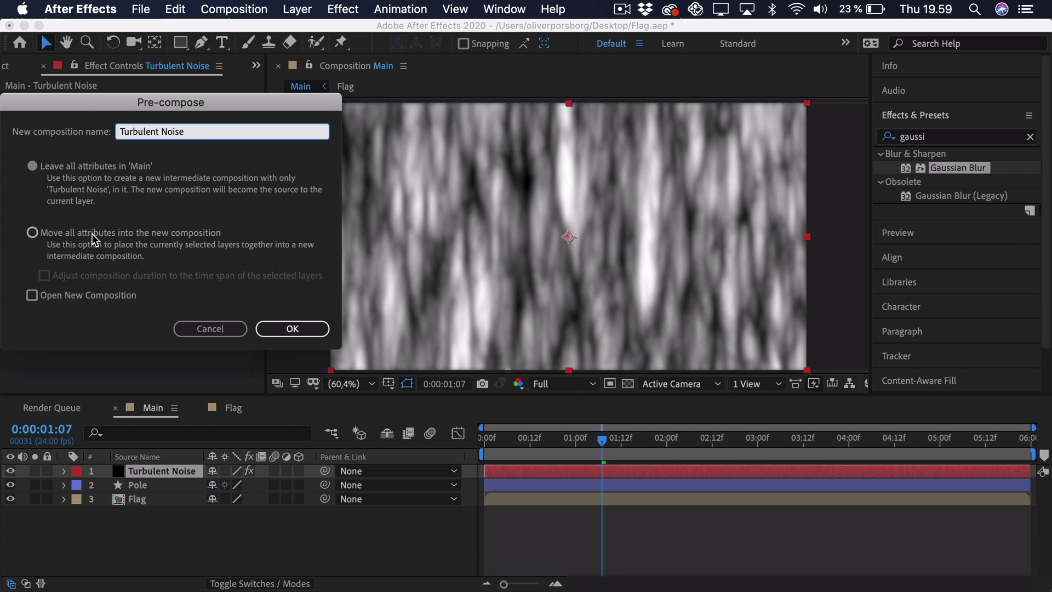
drag(66, 102, 406, 105)
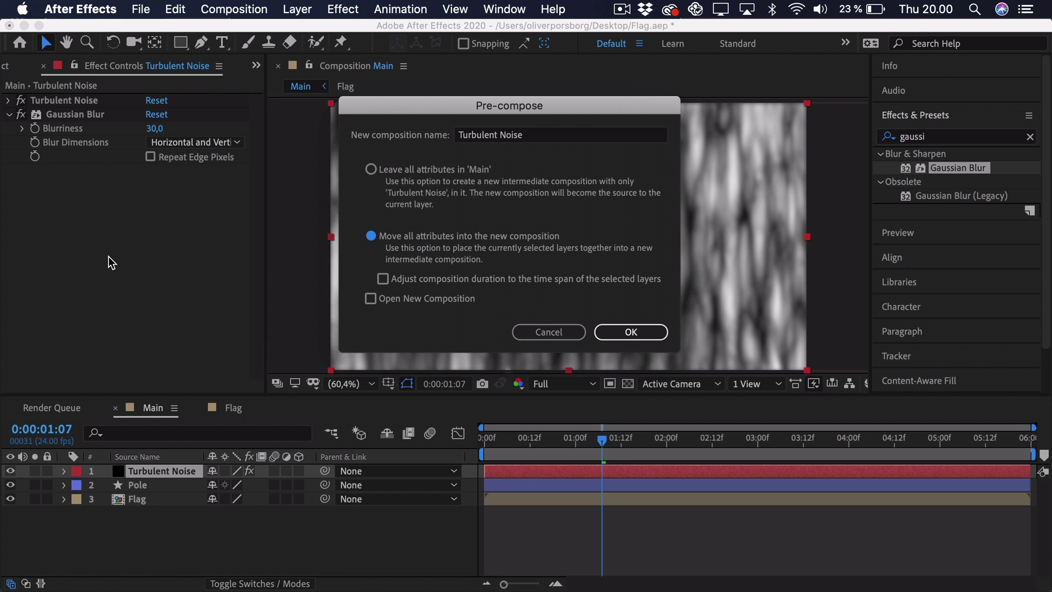
click(628, 331)
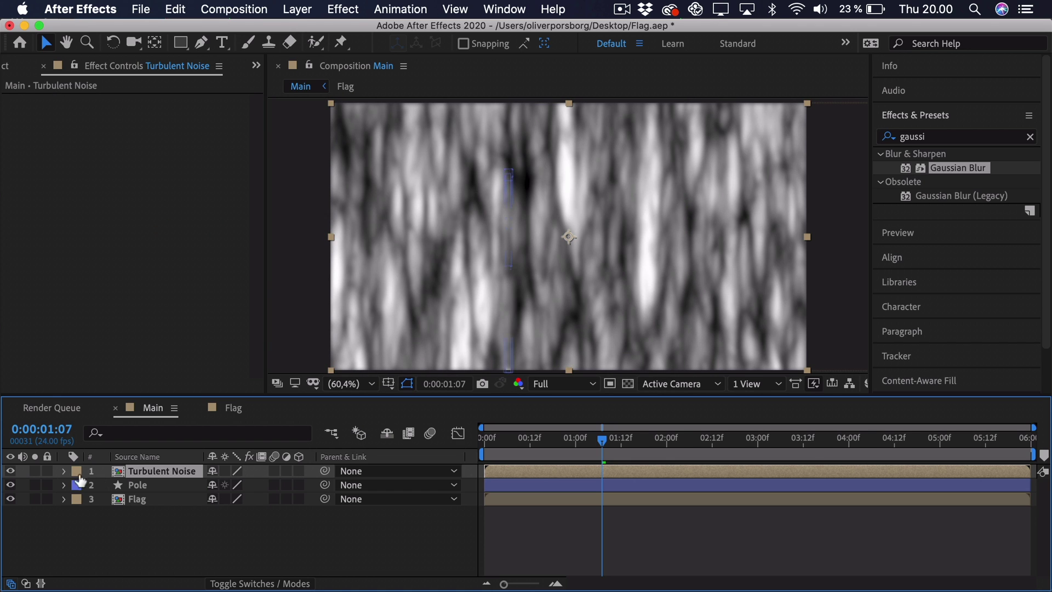
- Hide the Turbulent Noise layer and apply Displacement Map to the Flag layer
click(11, 471)
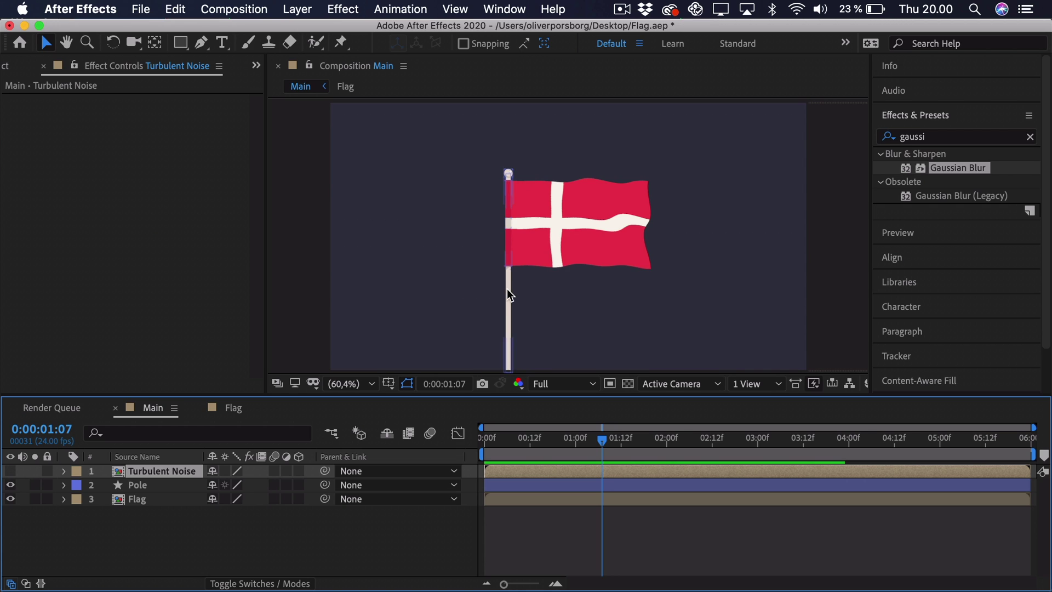
click(953, 136)
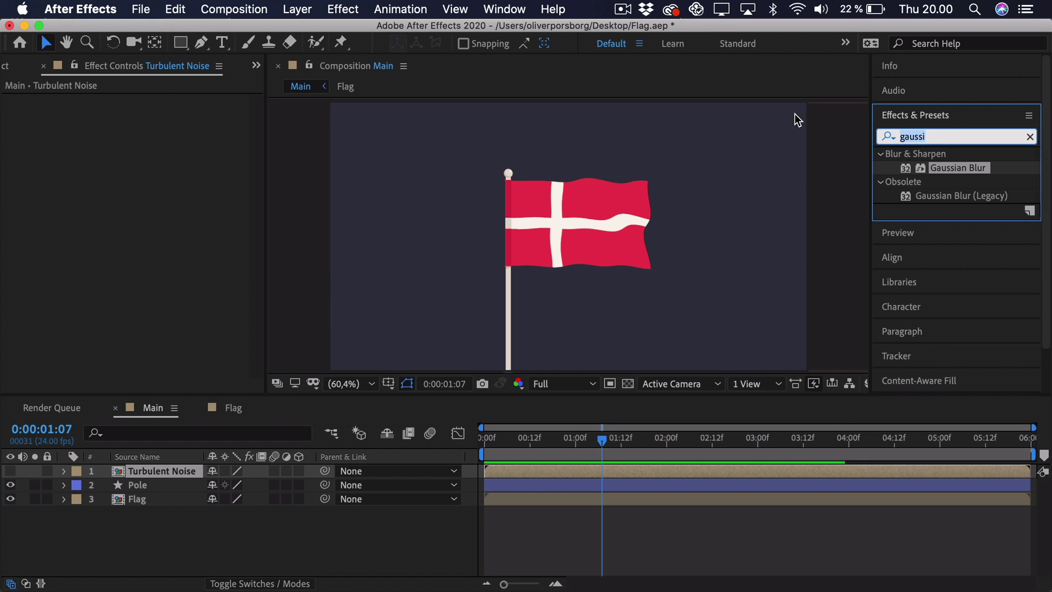
key(BackSpace)
text(displa)
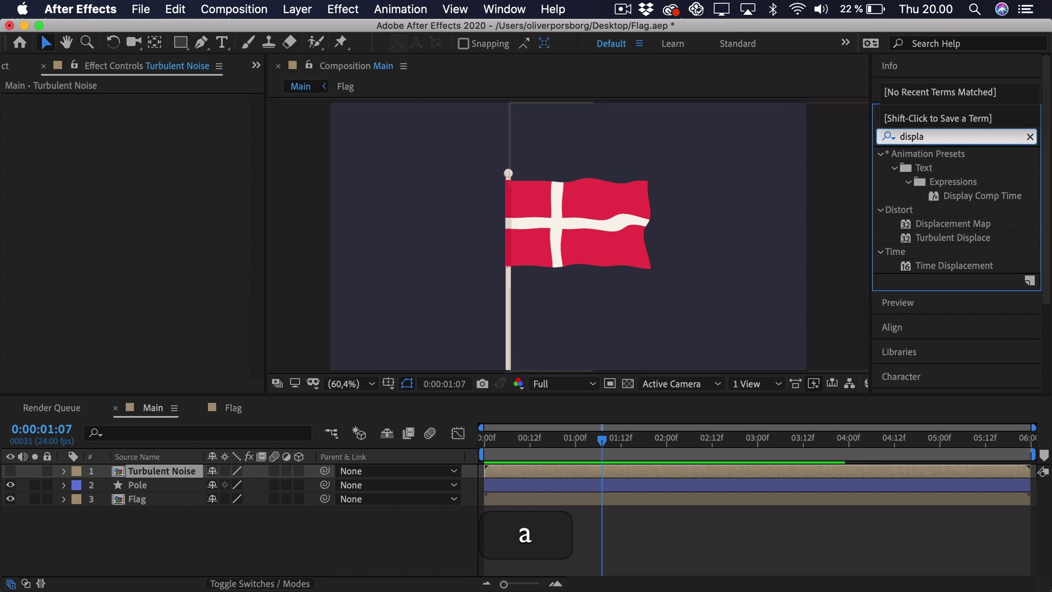
click(955, 225)
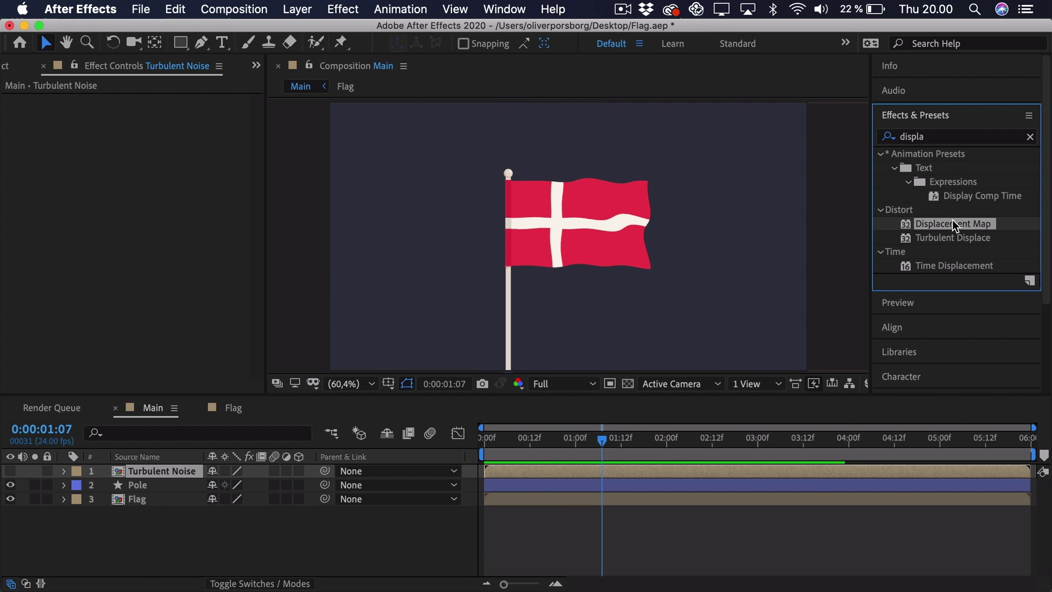
drag(955, 224, 158, 500)
- Zoom the composition preview to 200% on the flag
key(z)
click(596, 214)
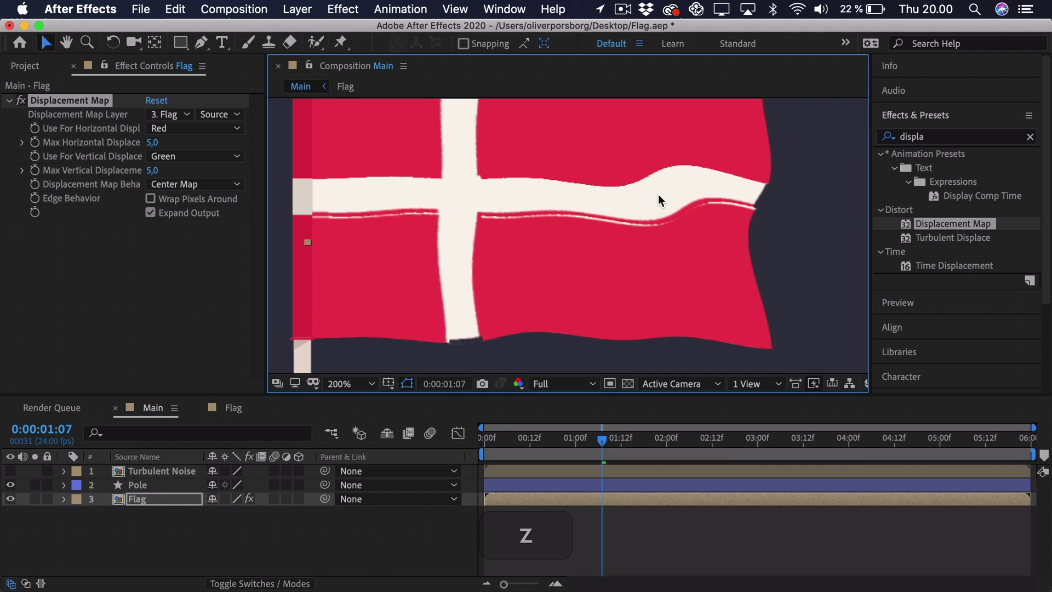
scroll(615, 252, up, 5)
scroll(616, 251, left, 5)
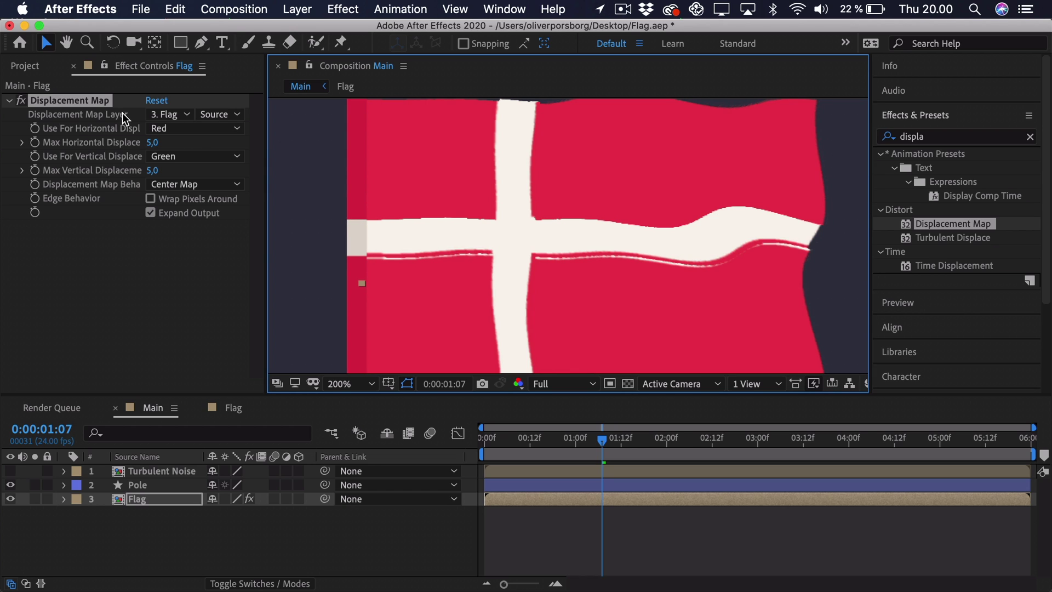
- Set Displacement Map Layer to Turbulent Noise, with Luminance for horizontal and vertical displacement
click(172, 114)
click(189, 157)
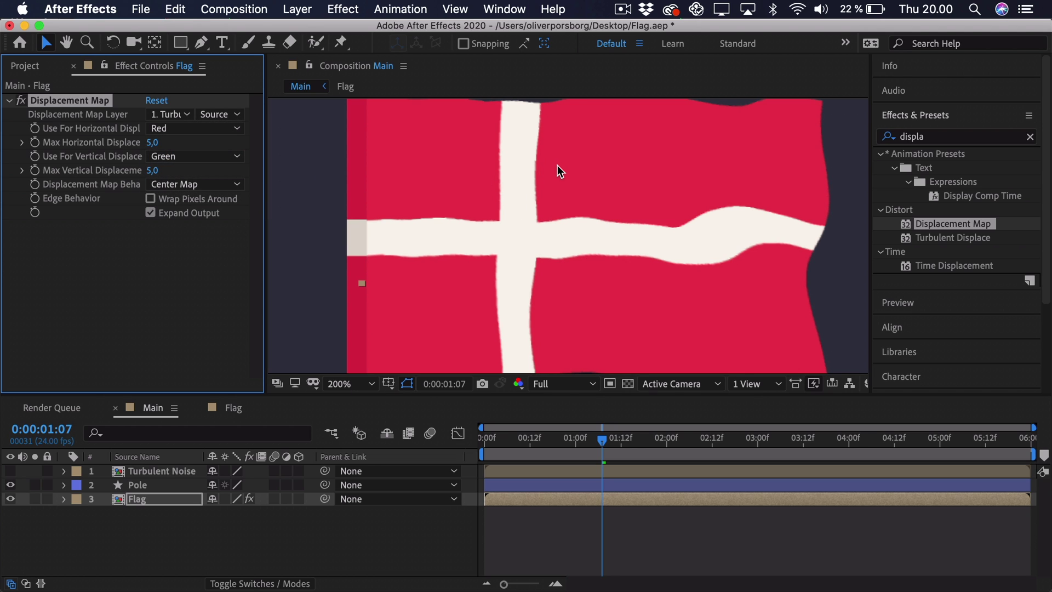
click(165, 126)
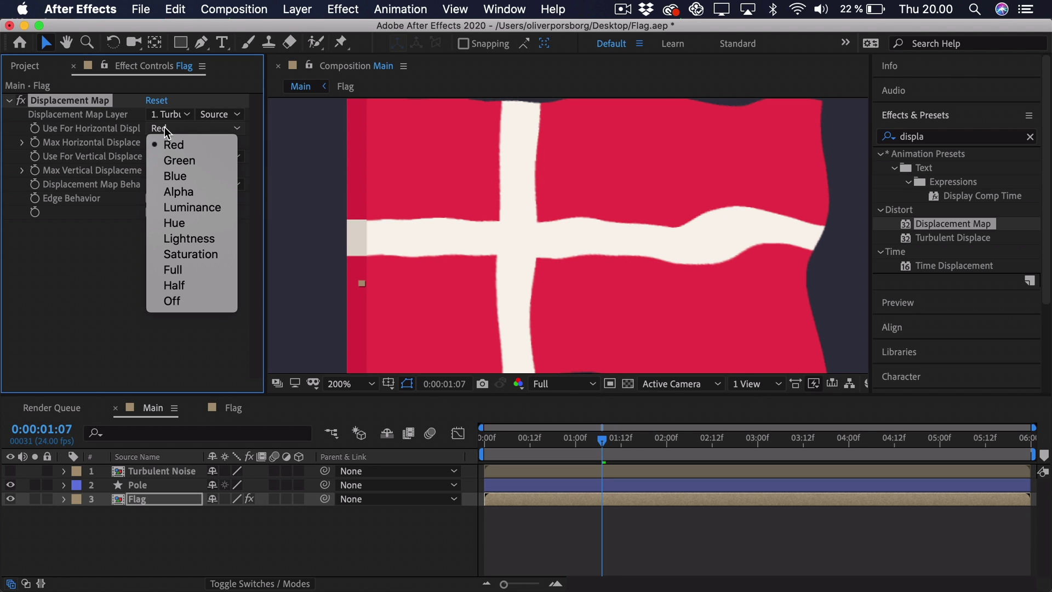
click(186, 207)
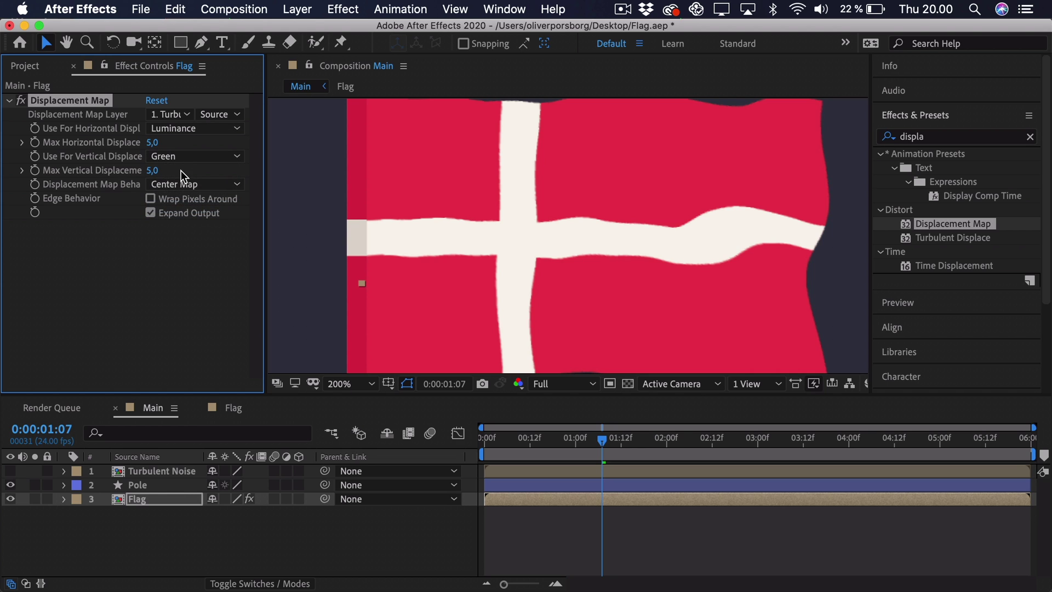
click(176, 156)
click(194, 235)
click(10, 471)
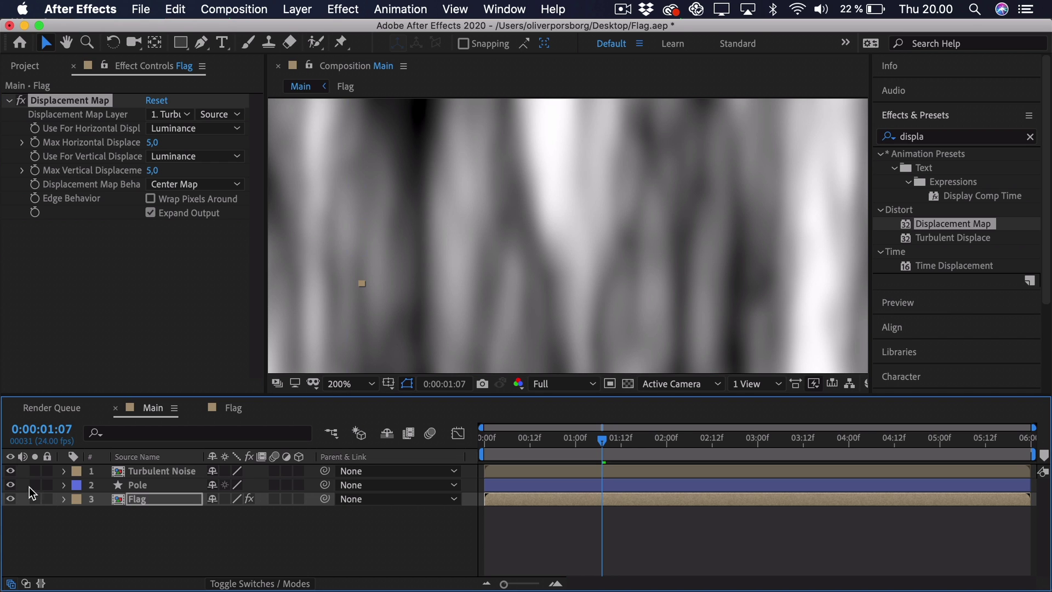
click(11, 472)
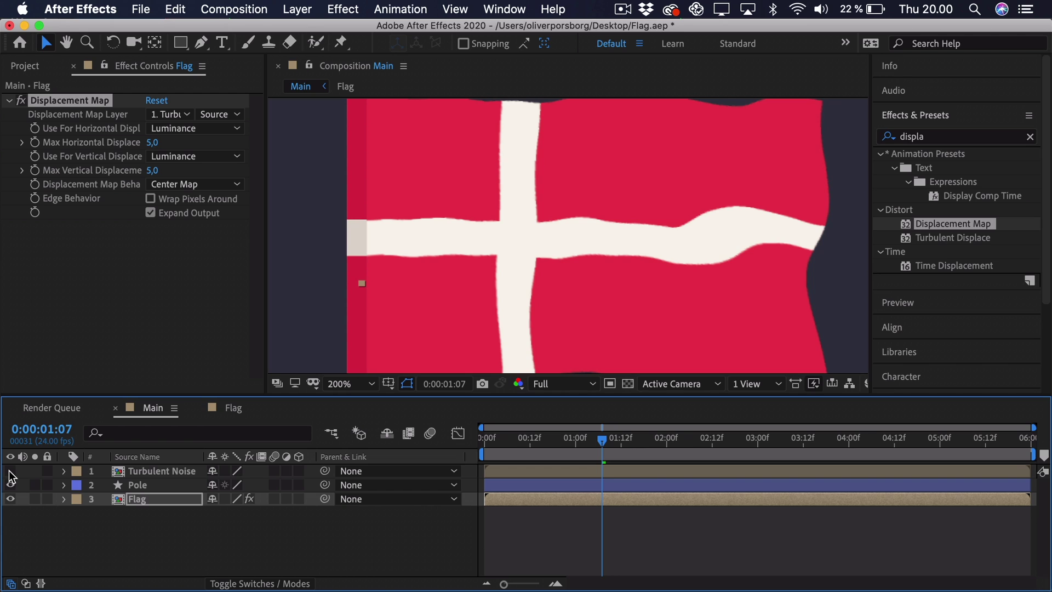
click(21, 100)
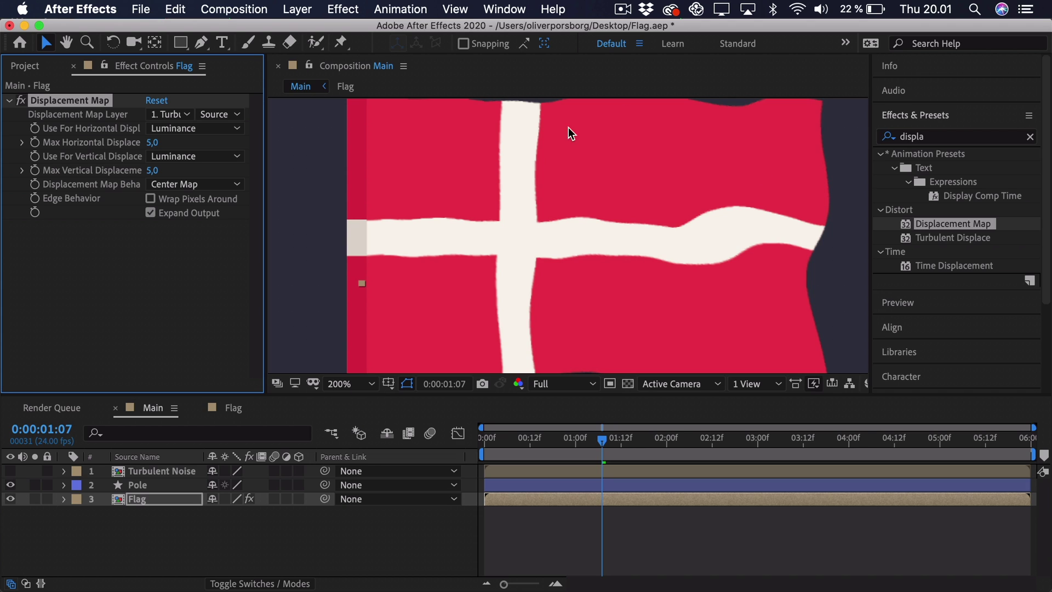
- Try Max Horizontal and Vertical Displacement of 10 and preview the flag from the first frame
click(155, 143)
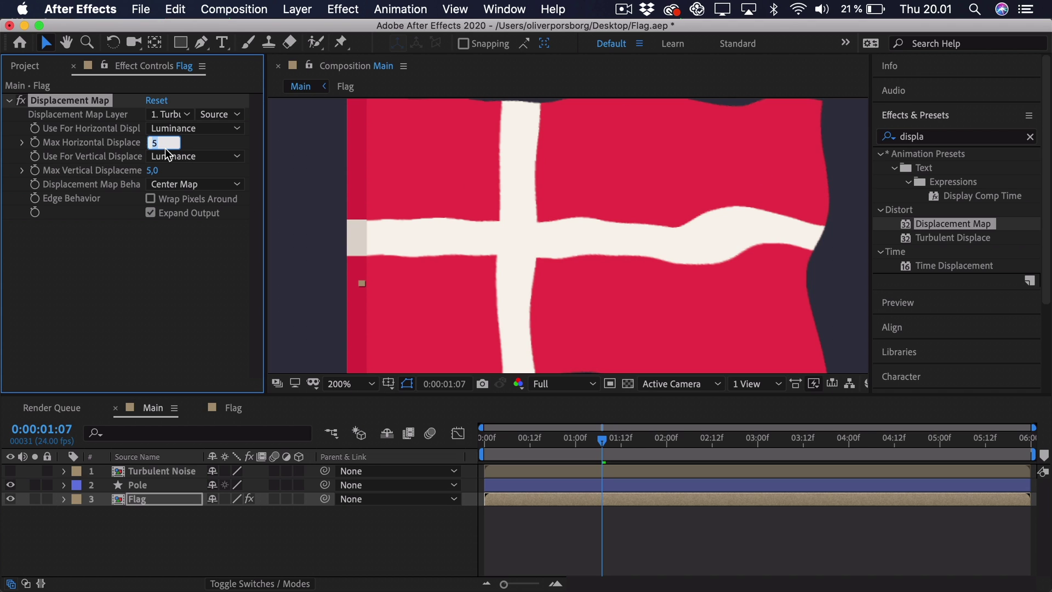
text(10)
key(Return)
click(163, 171)
text(10)
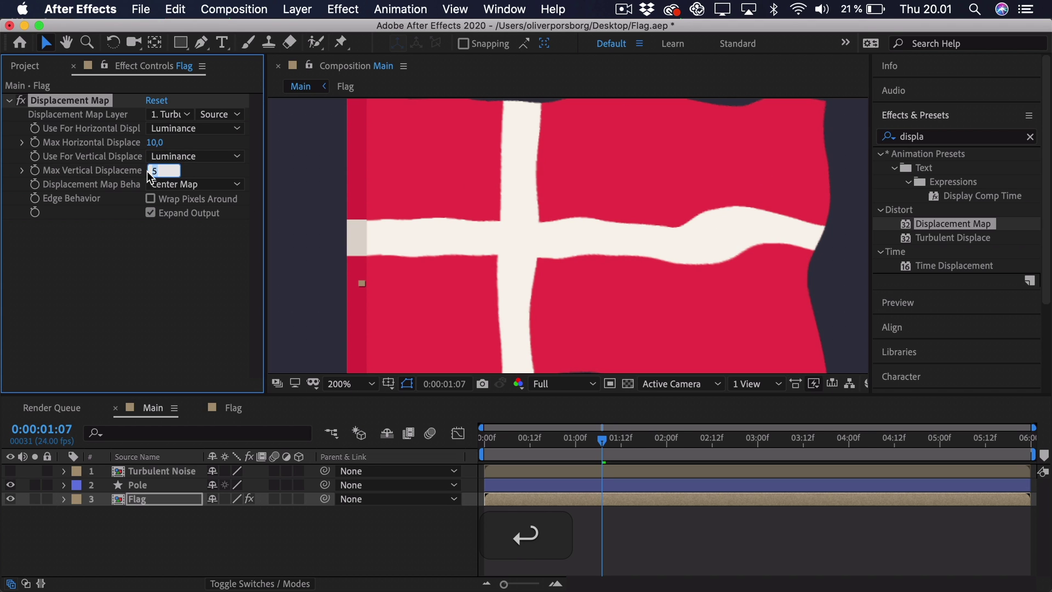
key(Return)
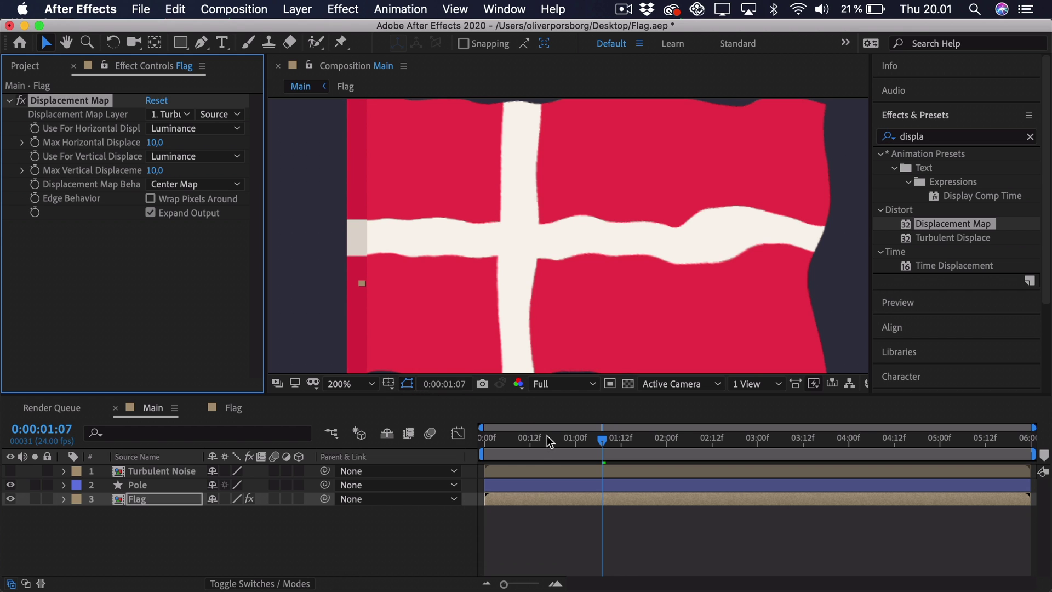
click(350, 426)
key(Home)
key(space)
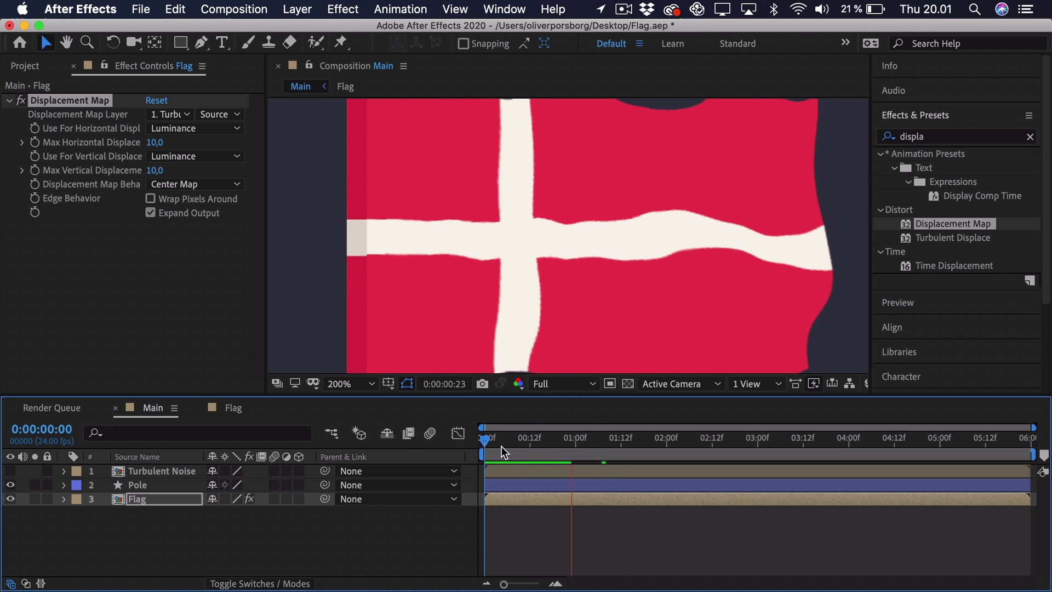
key(space)
key(space)
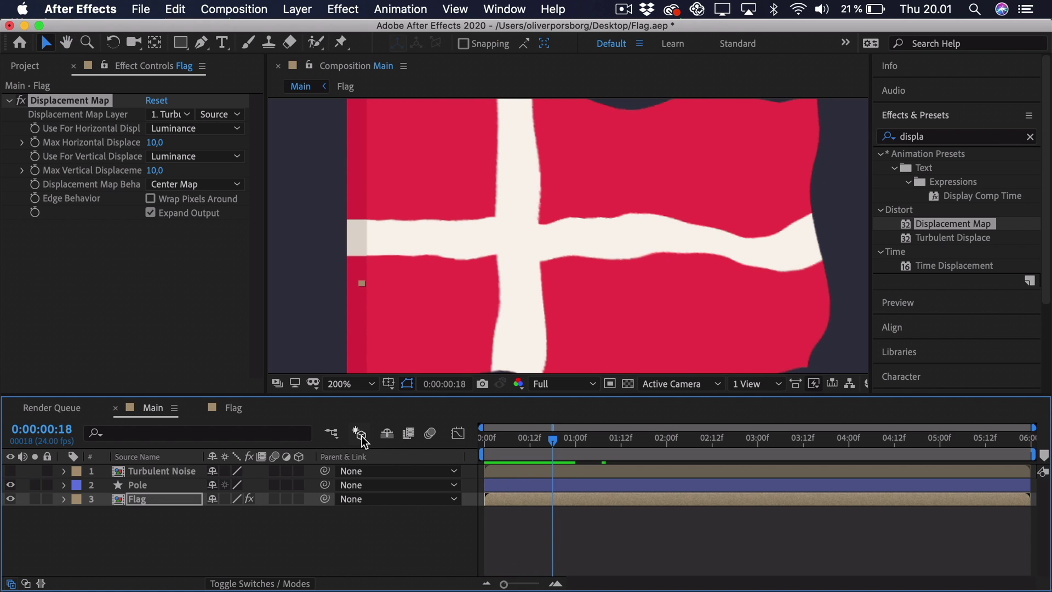
- Lower both Max Horizontal and Max Vertical Displacement to 5
click(155, 142)
text(5)
key(Return)
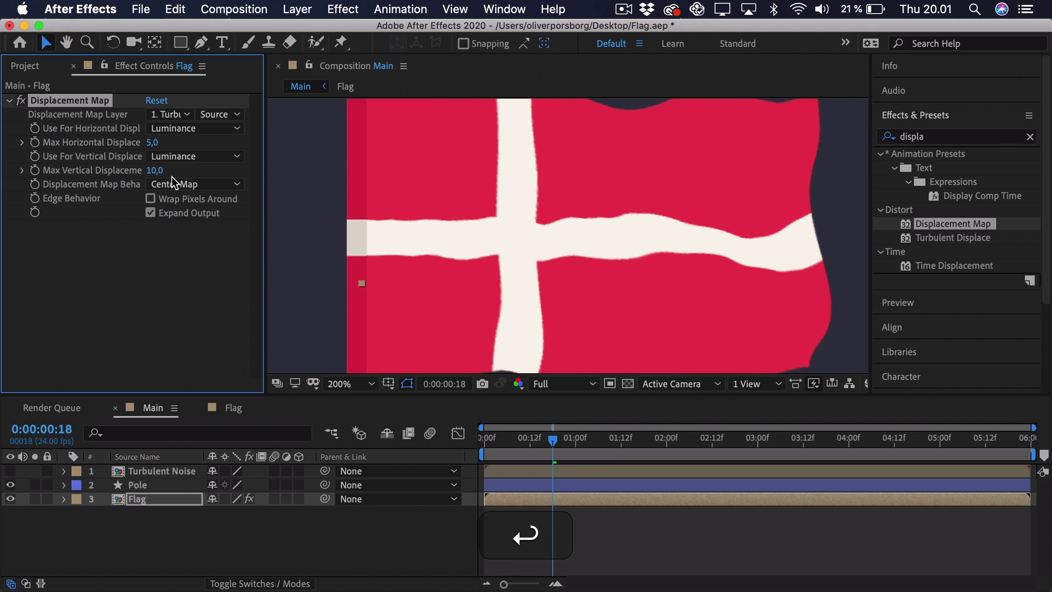
click(155, 170)
text(5)
key(Return)
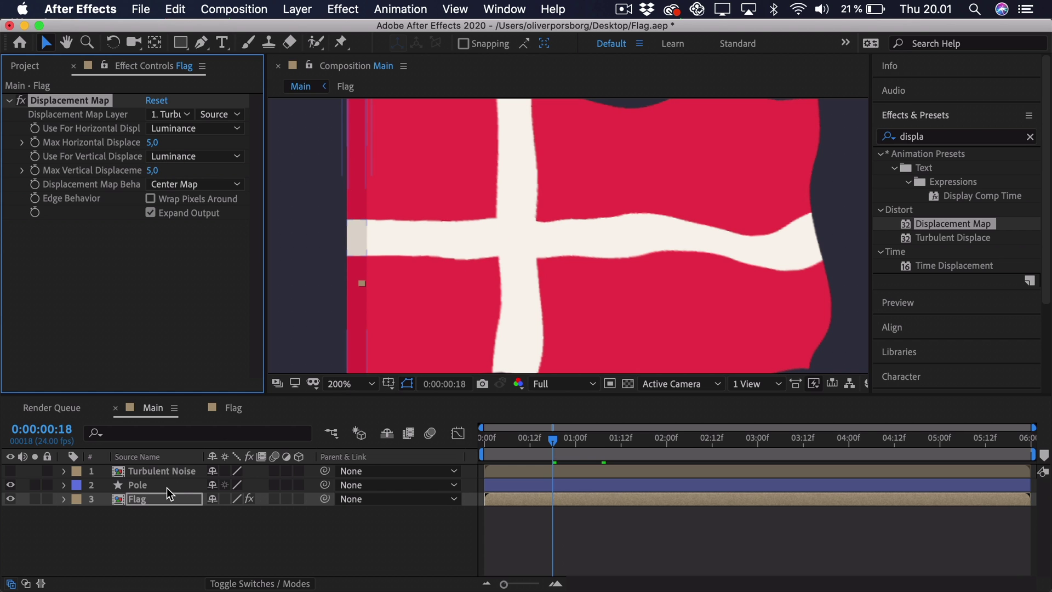
click(148, 473)
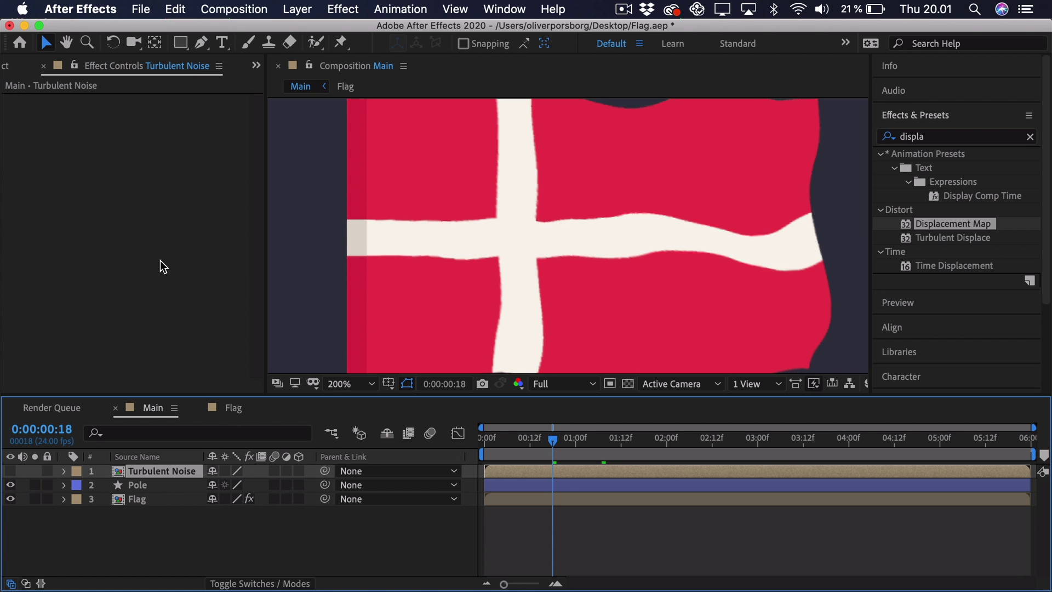
- Inside the Turbulent Noise precomp, raise the Gaussian Blurriness to 45
double_click(156, 471)
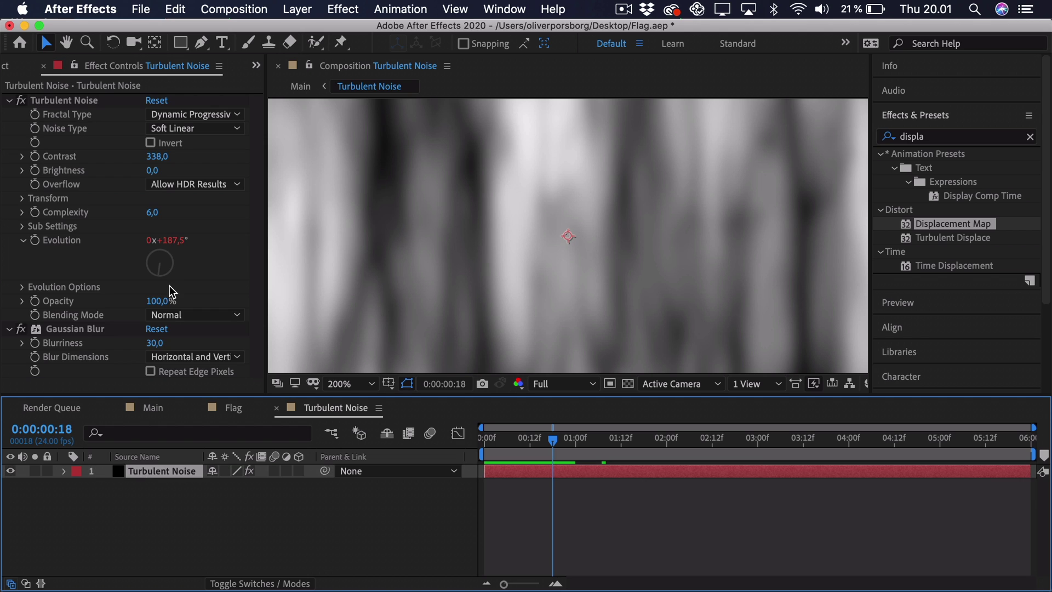
click(155, 343)
text(45)
key(Return)
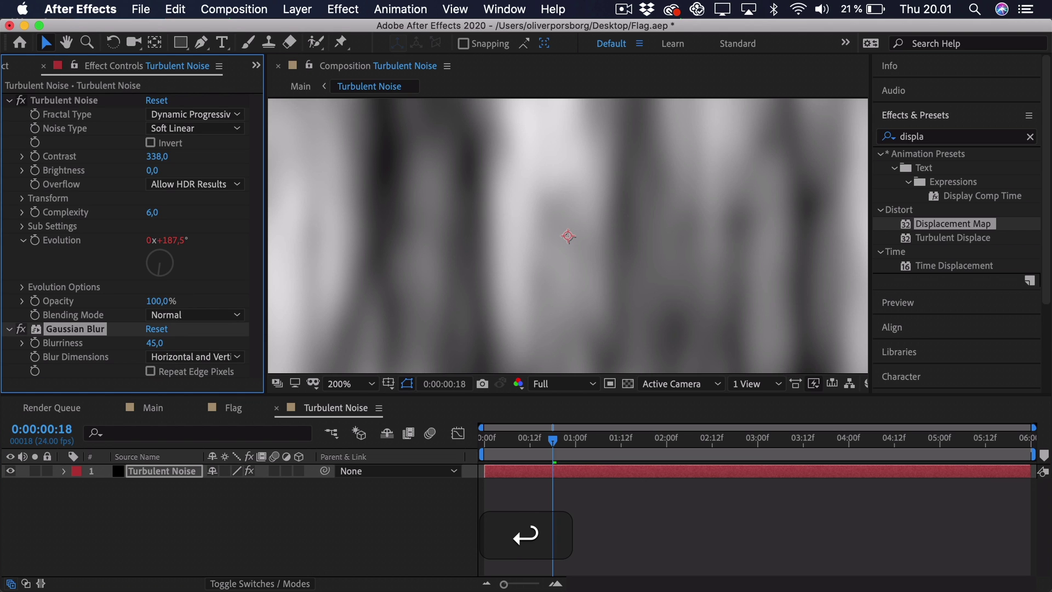
- Return to the Main composition and preview from the start, stopping near frame 21
click(239, 409)
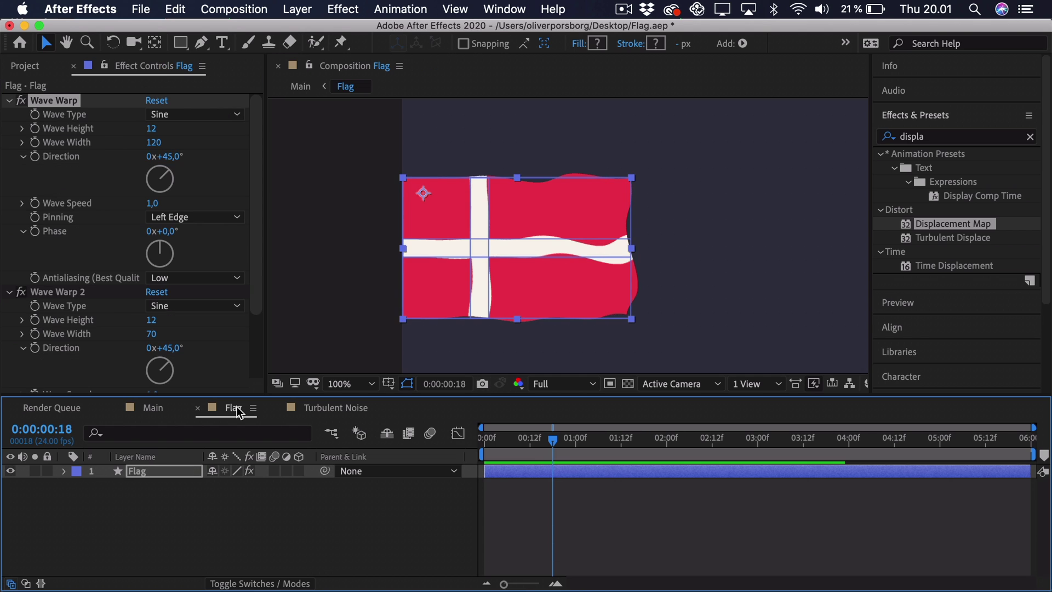
click(165, 407)
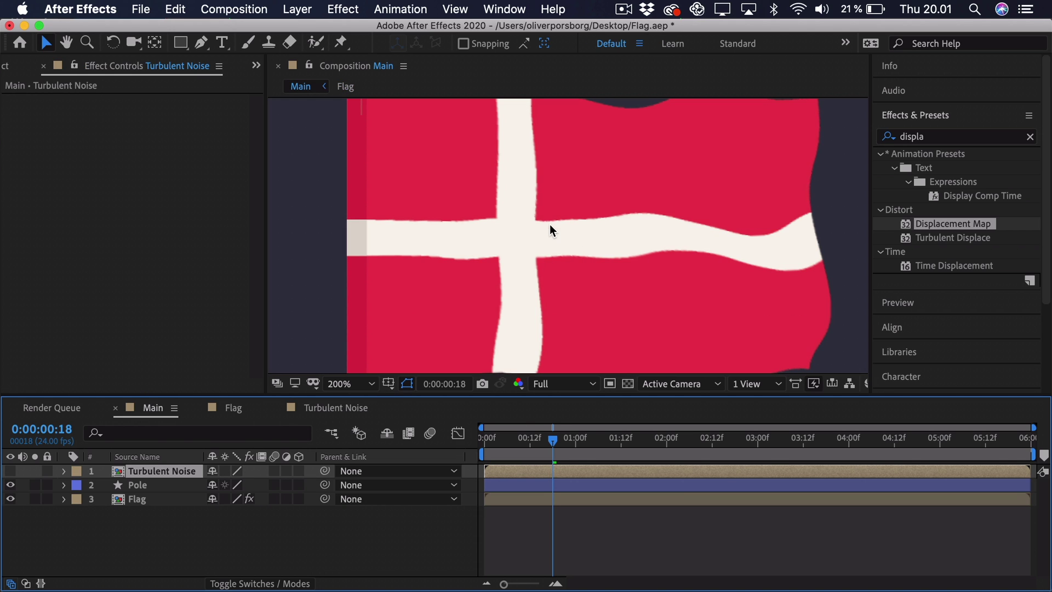
drag(498, 435, 293, 435)
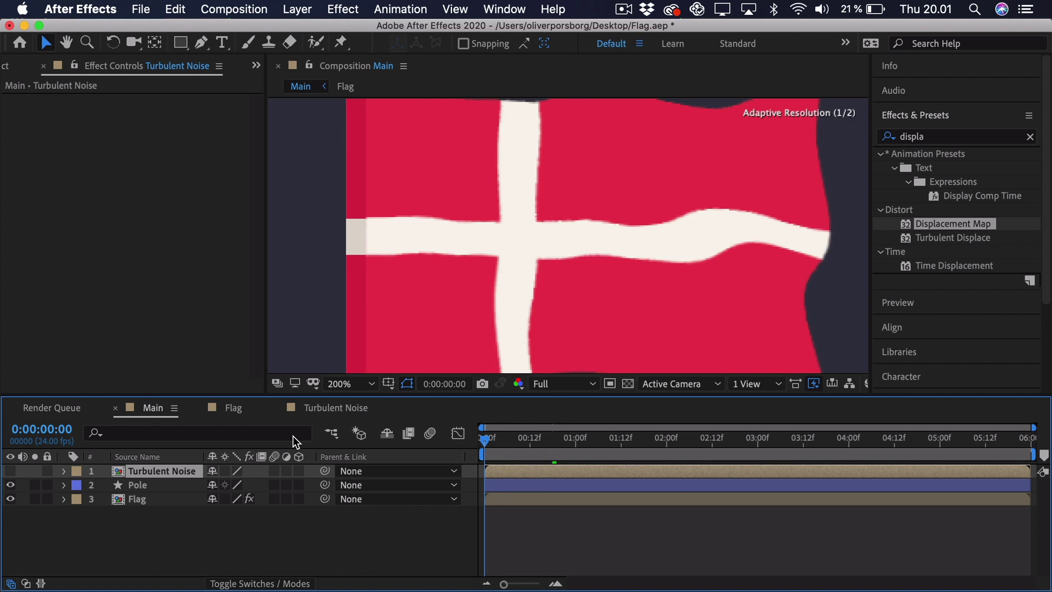
key(space)
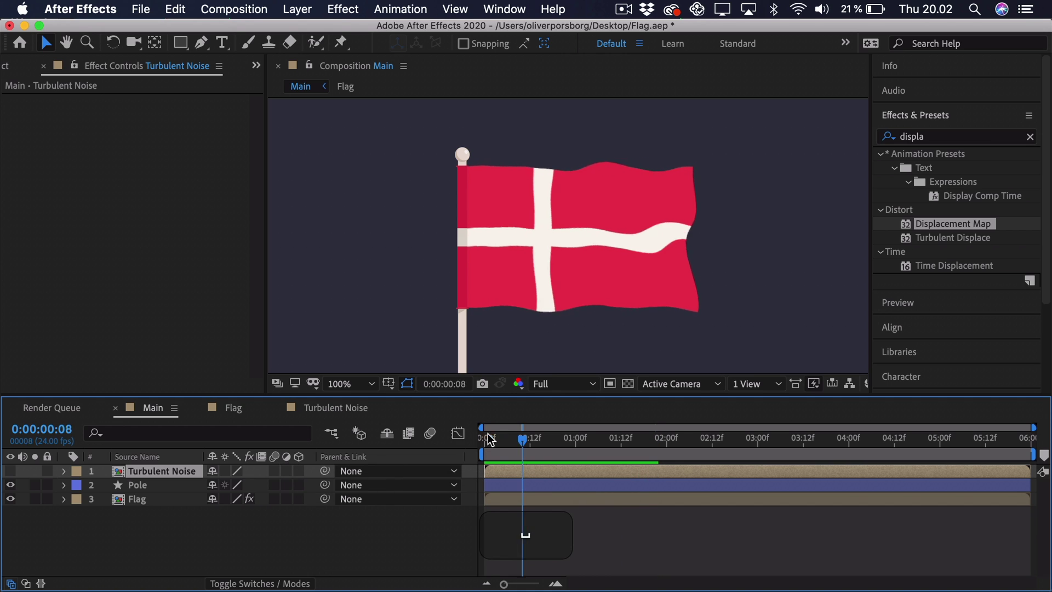
click(565, 446)
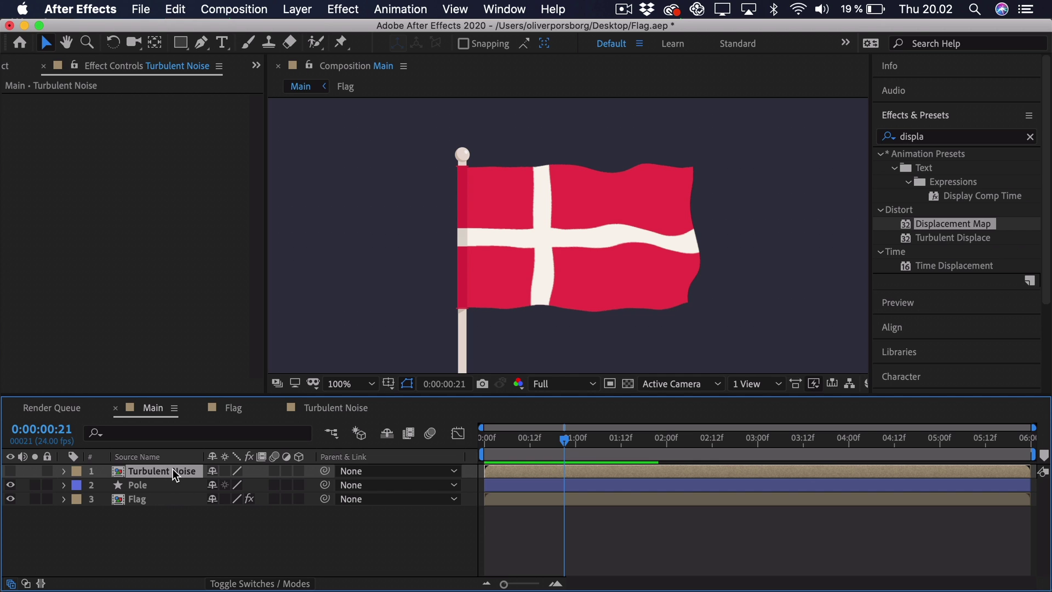
- Move Turbulent Noise just below Pole and duplicate the Flag layer
drag(173, 469, 166, 492)
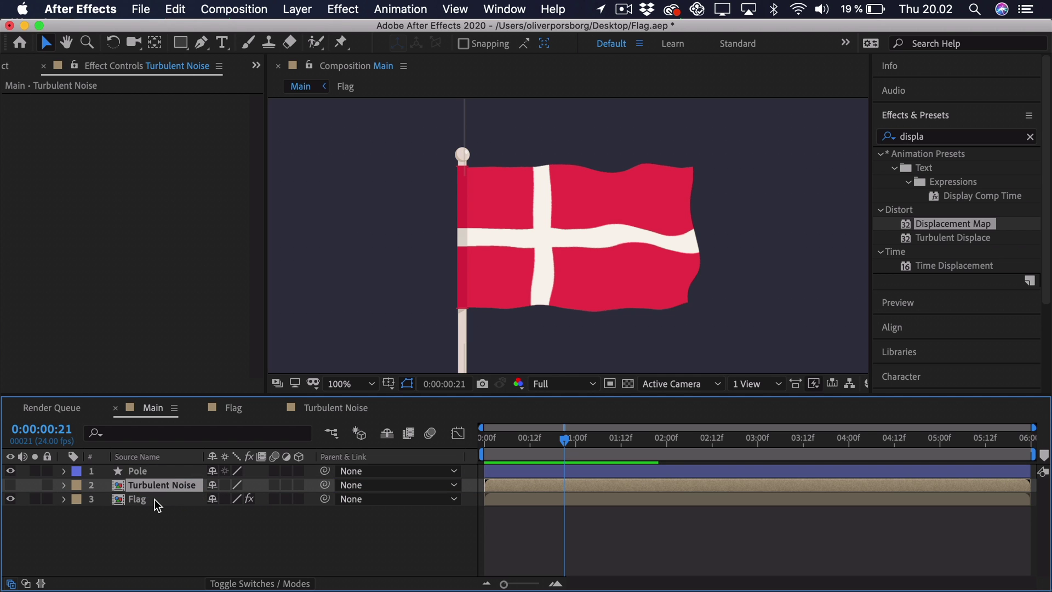
click(155, 499)
key(super+d)
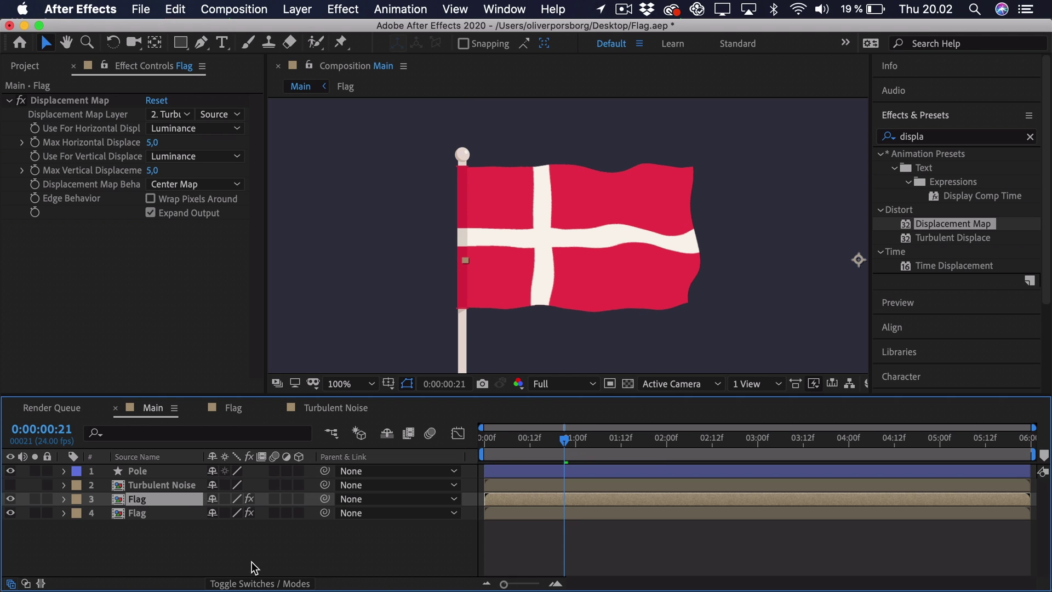
- Set the upper Flag copy's track matte to Luma Matte 'Turbulent Noise' and check the shading
click(244, 585)
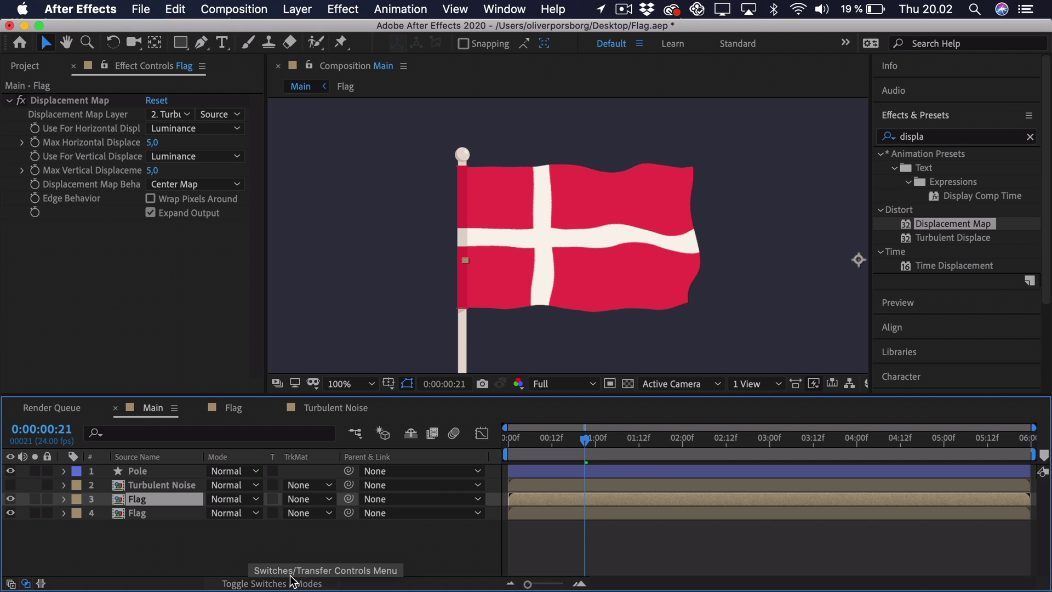
click(300, 497)
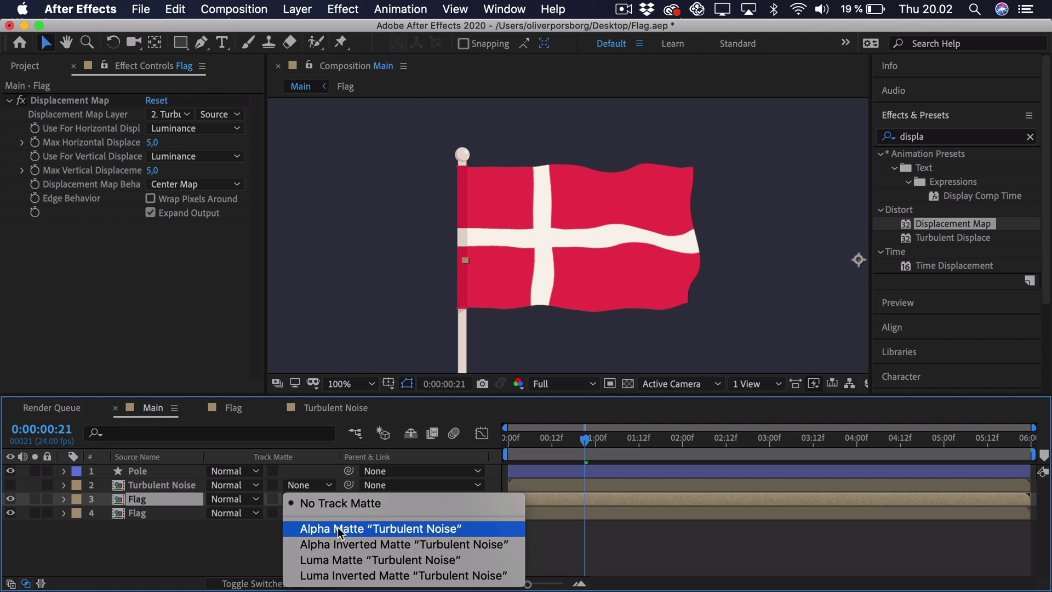
click(336, 560)
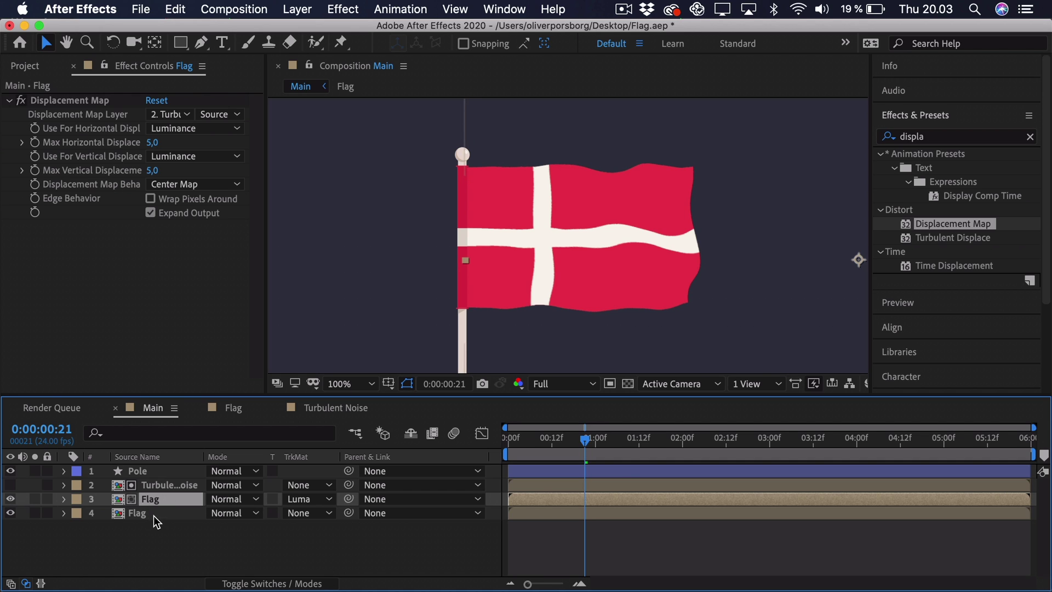
click(10, 512)
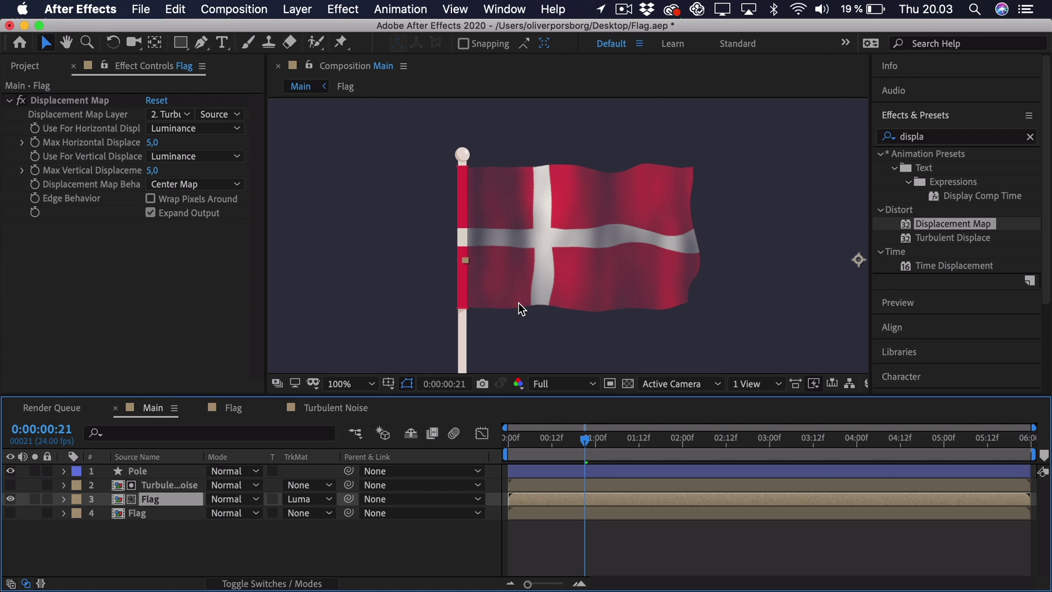
click(11, 512)
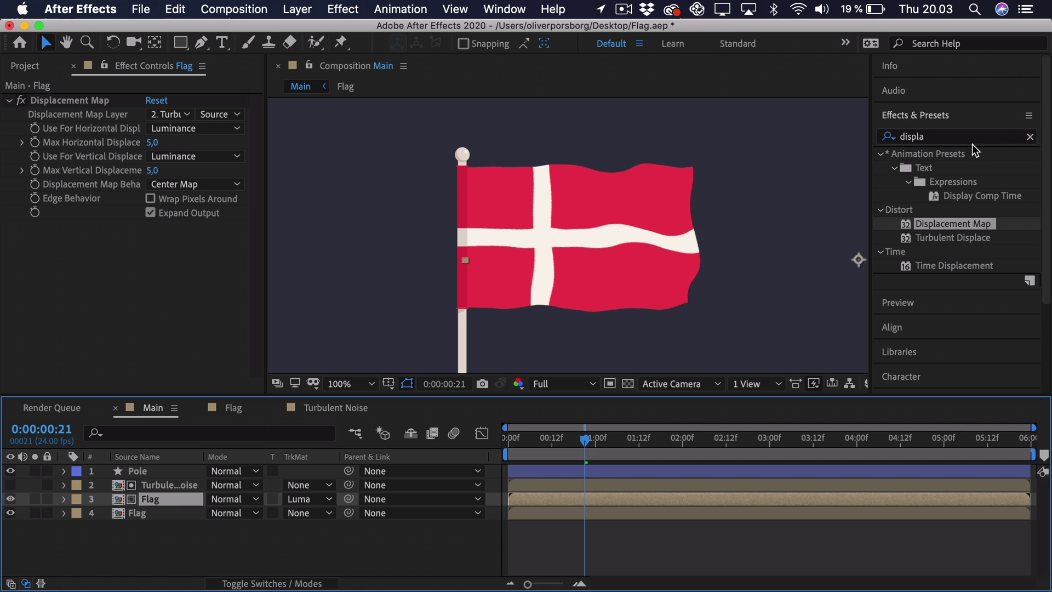
- Apply a Curves effect to the matted Flag copy and test a brightness adjustment
click(942, 136)
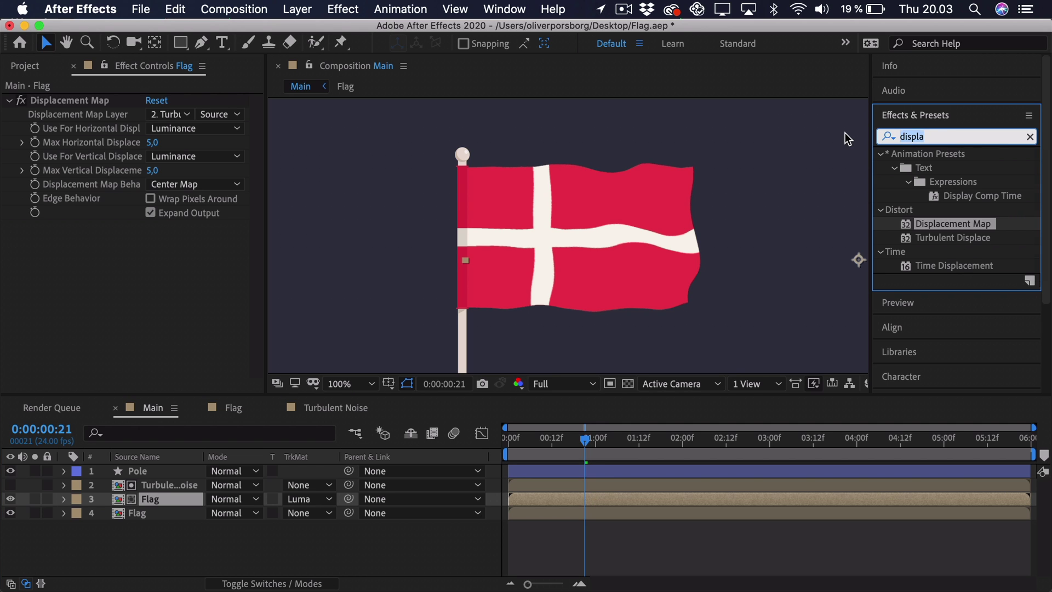
text(curve)
drag(949, 217, 163, 506)
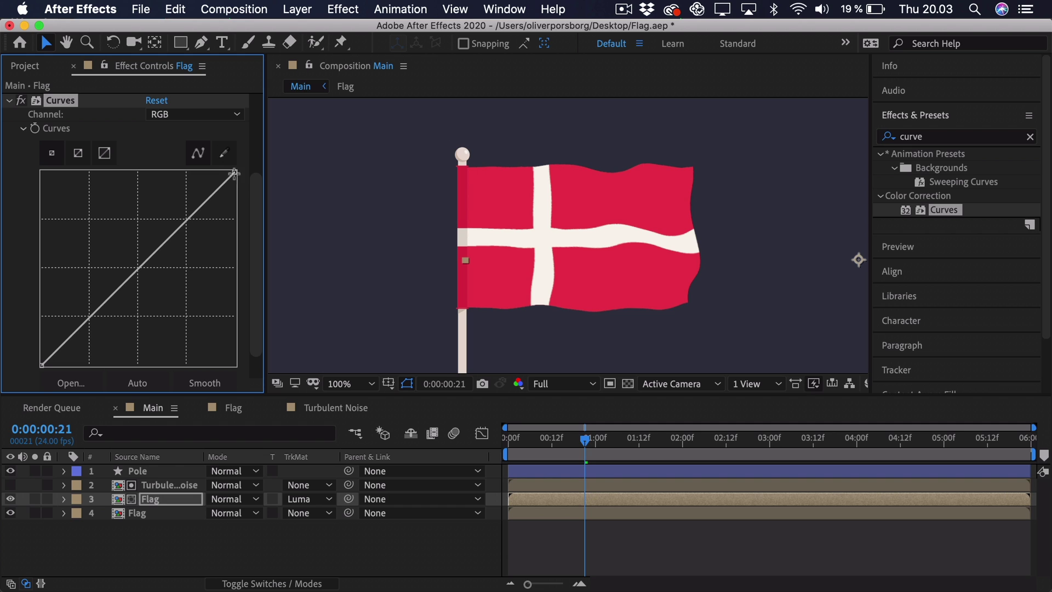
mouse_move(235, 172)
mouse_down()
mouse_move(263, 270)
mouse_move(257, 436)
mouse_up()
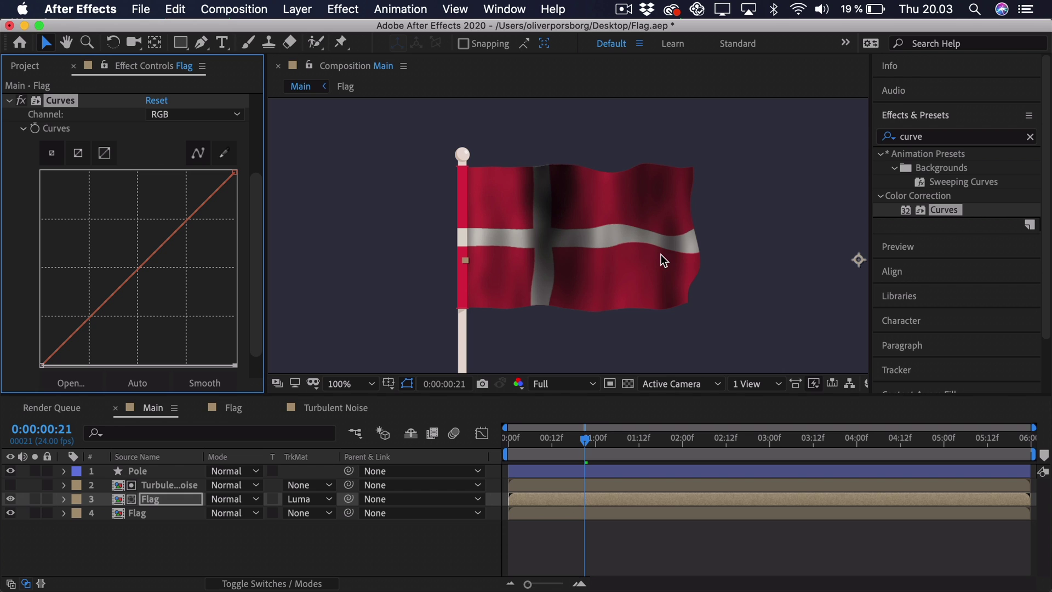
- Set the matted Flag copy's Opacity to 30%, then 45%, and preview the shaded flag
click(166, 502)
key(t)
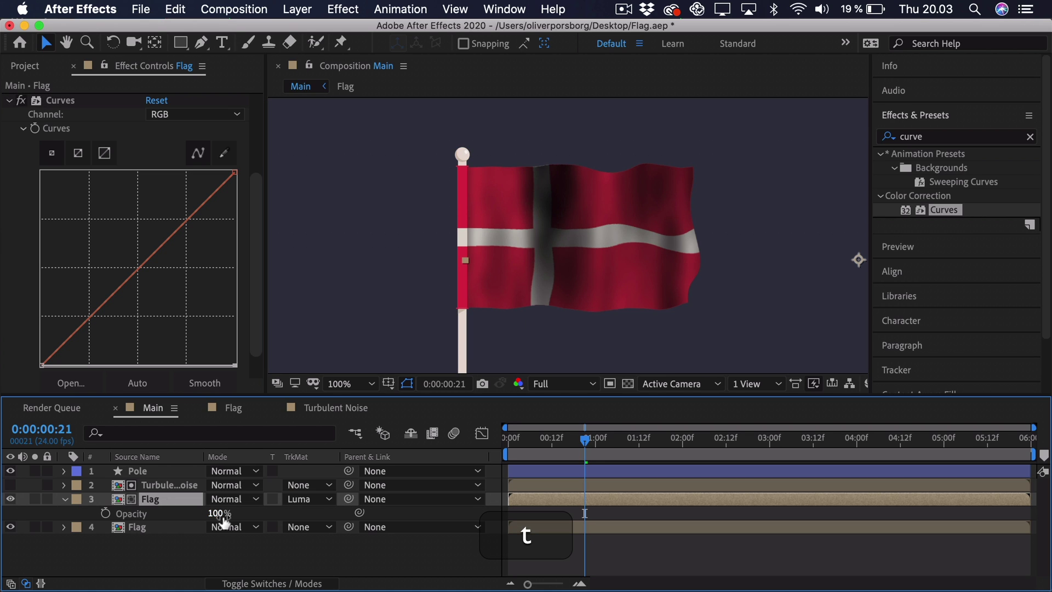
click(231, 514)
text(30)
key(Return)
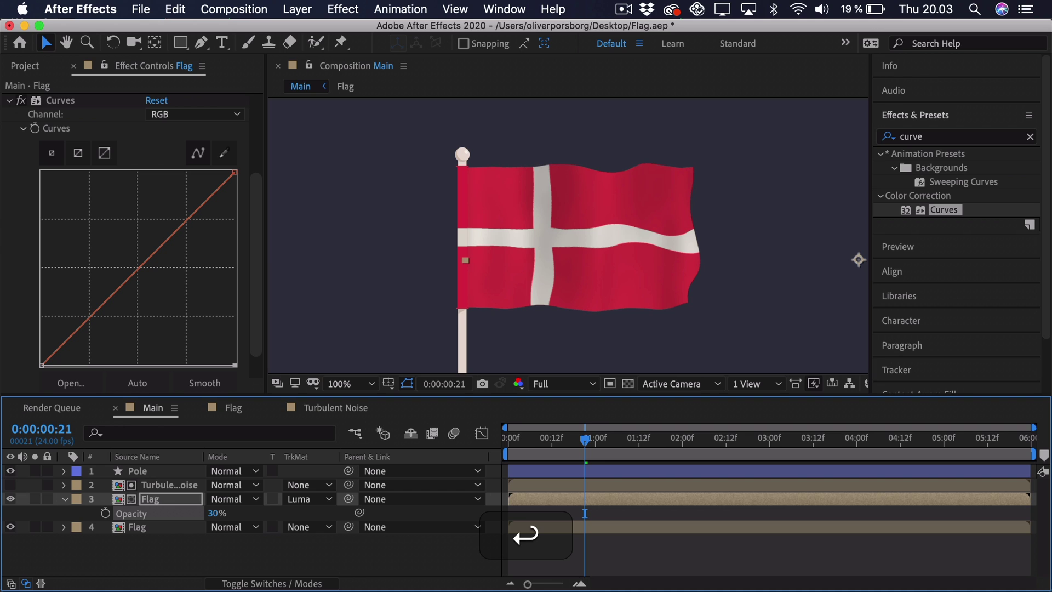
click(213, 513)
text(45)
key(Return)
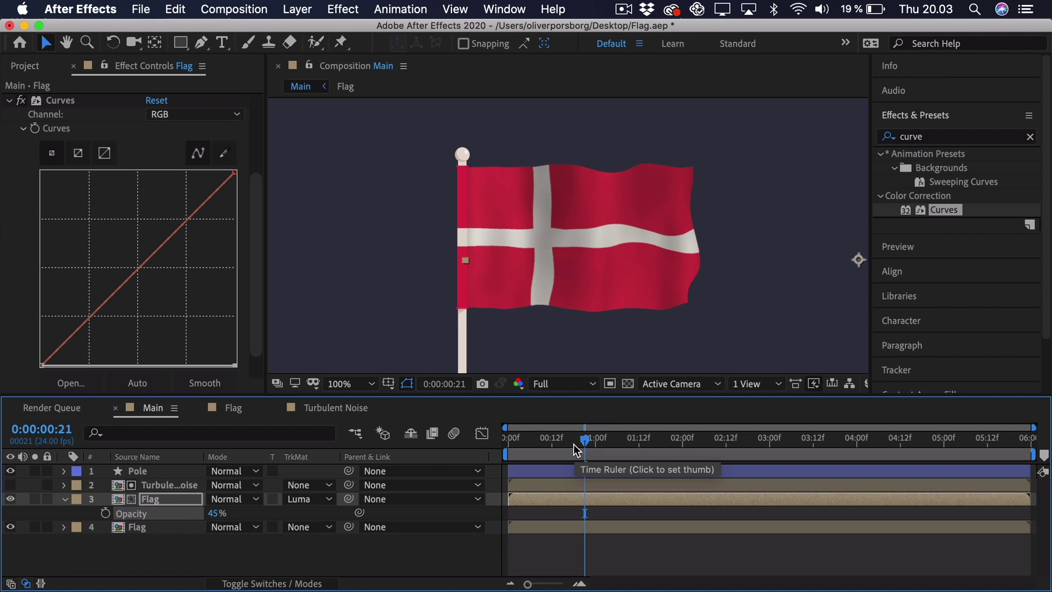
drag(557, 440, 496, 439)
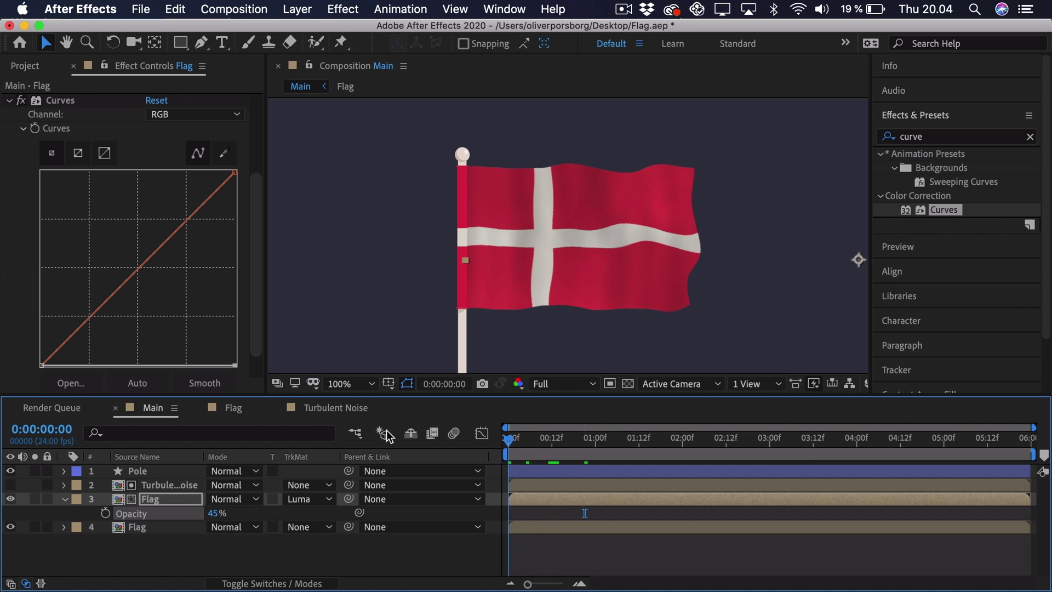
key(space)
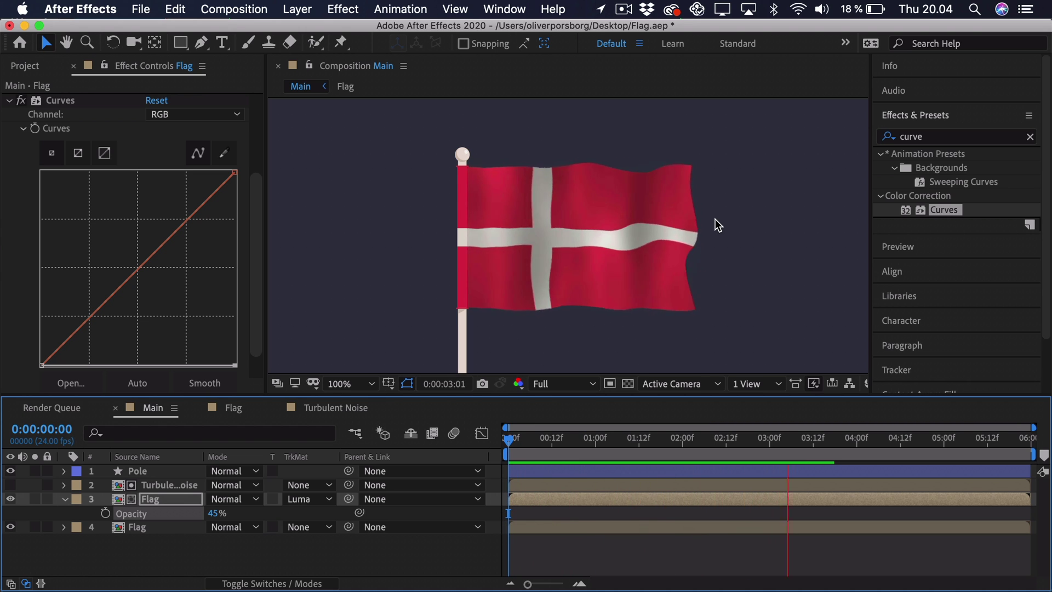
key(space)
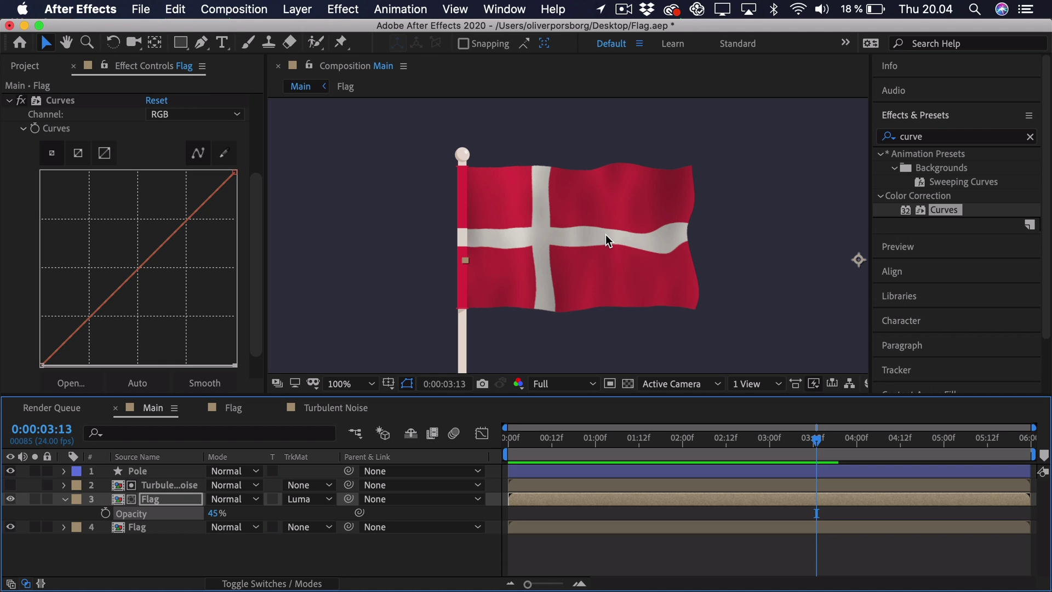
- In the Turbulent Noise composition, reveal the noise layer's modified properties
click(362, 407)
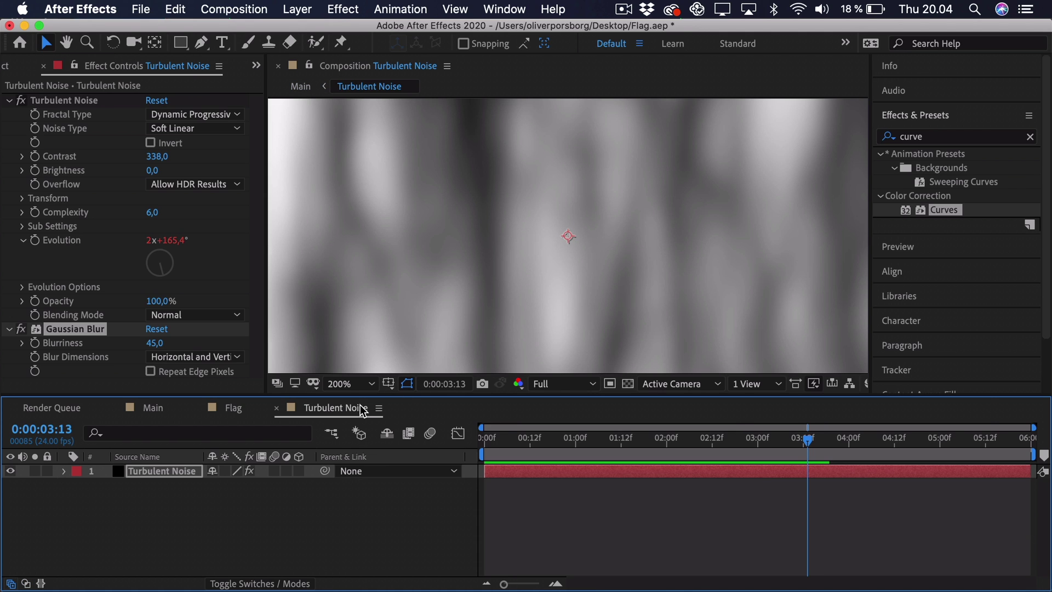
click(163, 471)
key(u)
key(u)
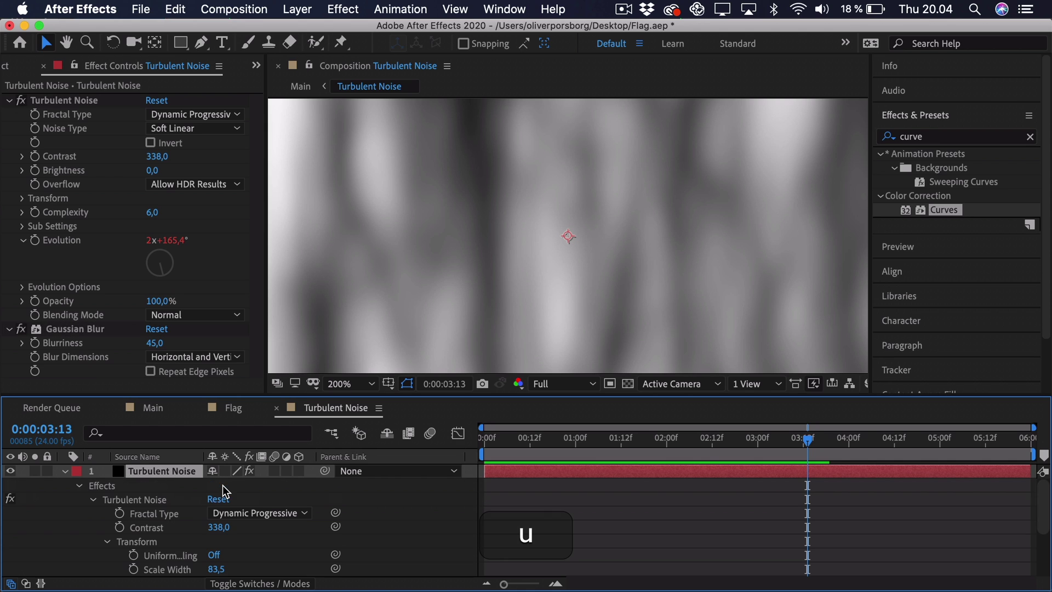
scroll(166, 528, down, 5)
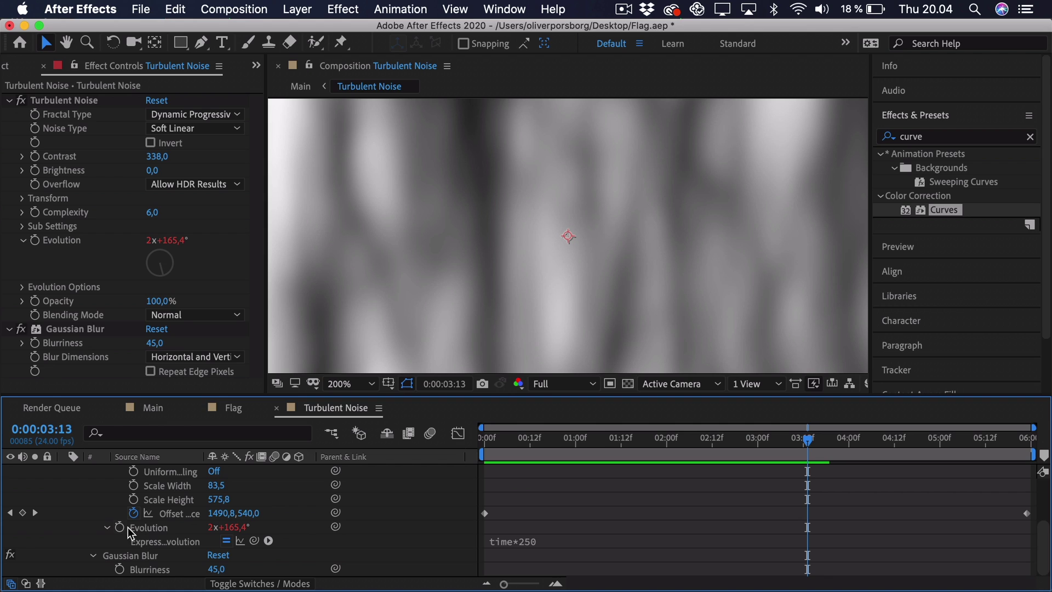
- Change the Evolution expression from time*250 to time*400, then return to the Main composition
click(558, 536)
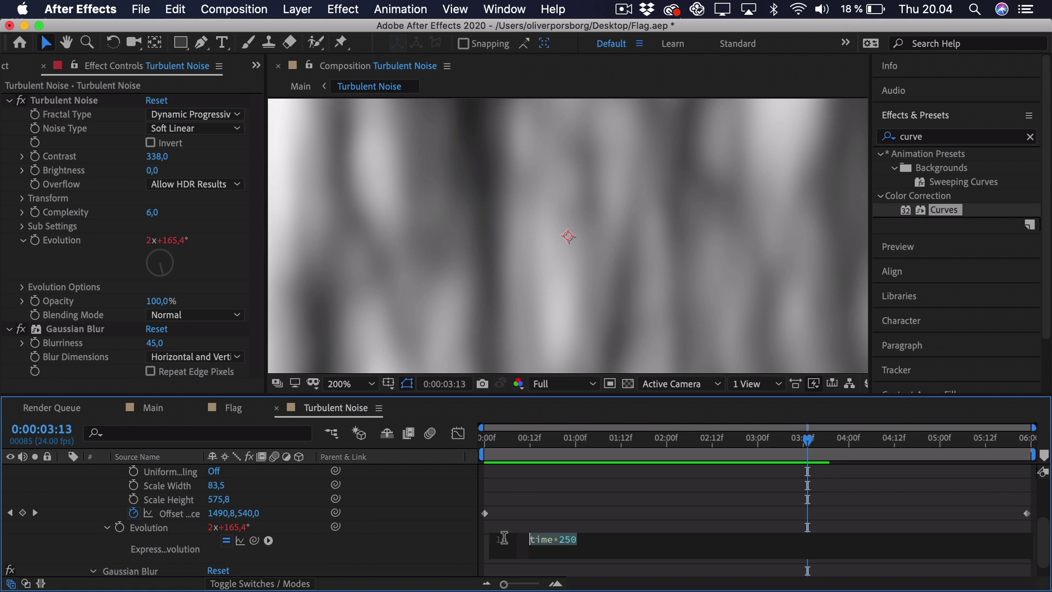
click(608, 542)
key(BackSpace)
key(BackSpace)
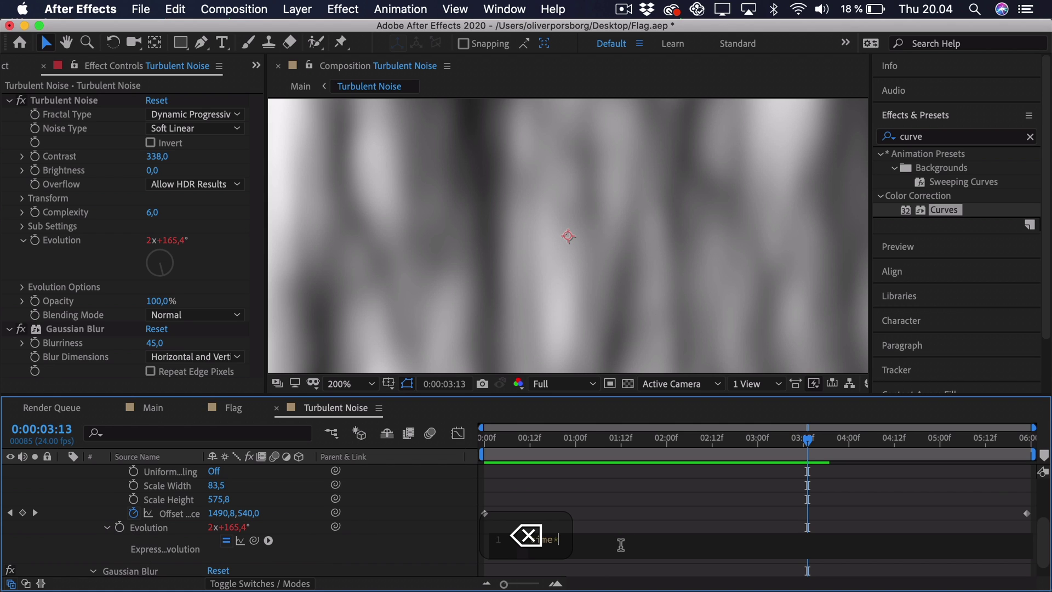
text(400)
click(548, 494)
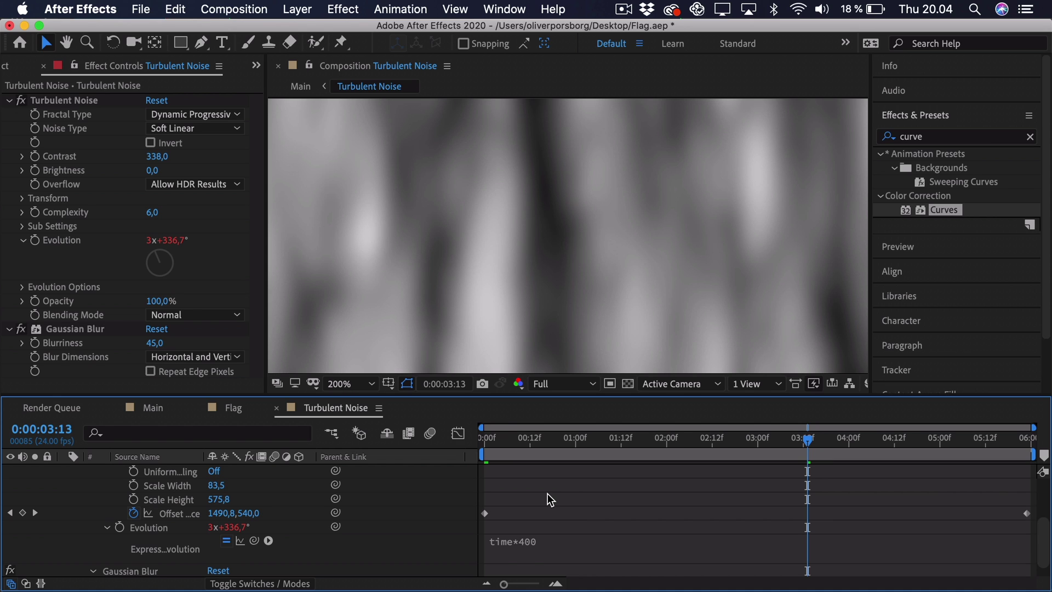
click(155, 408)
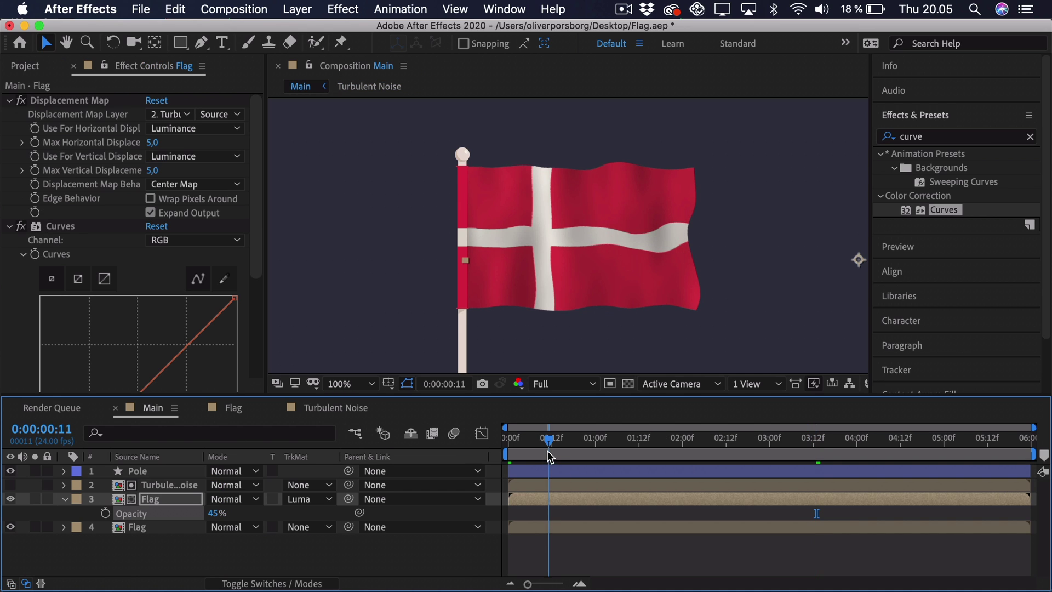
key(Home)
key(space)
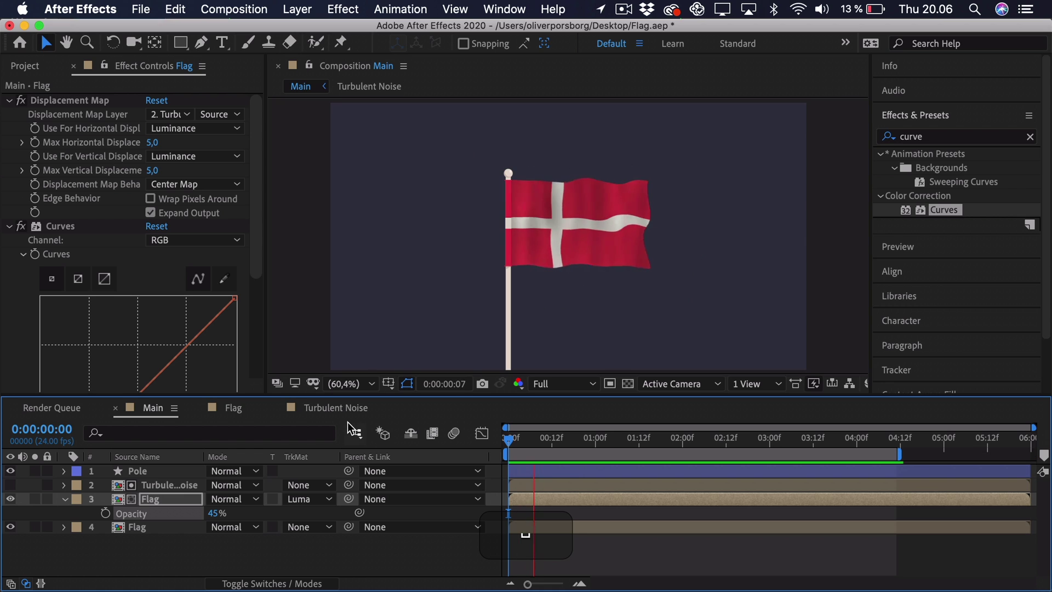